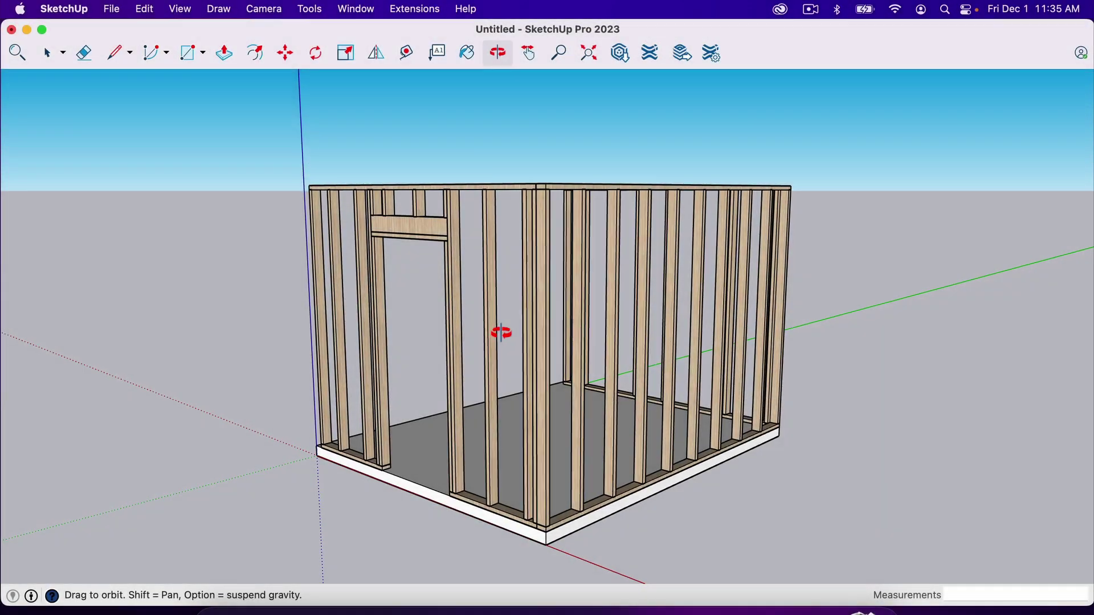
Step: Examine the framed shed from several sides, from the door wall round to a straight-on view of the adjoining side wall
{"action": "mouse_move", "coordinate": [501, 333]}
{"action": "left_mouse_down"}
{"action": "mouse_move", "coordinate": [663, 371]}
{"action": "mouse_move", "coordinate": [556, 405]}
{"action": "mouse_move", "coordinate": [649, 366]}
{"action": "mouse_move", "coordinate": [579, 384]}
{"action": "mouse_move", "coordinate": [677, 391]}
{"action": "mouse_move", "coordinate": [579, 434]}
{"action": "mouse_move", "coordinate": [476, 427]}
{"action": "mouse_move", "coordinate": [495, 437]}
{"action": "mouse_move", "coordinate": [423, 405]}
{"action": "left_mouse_up"}
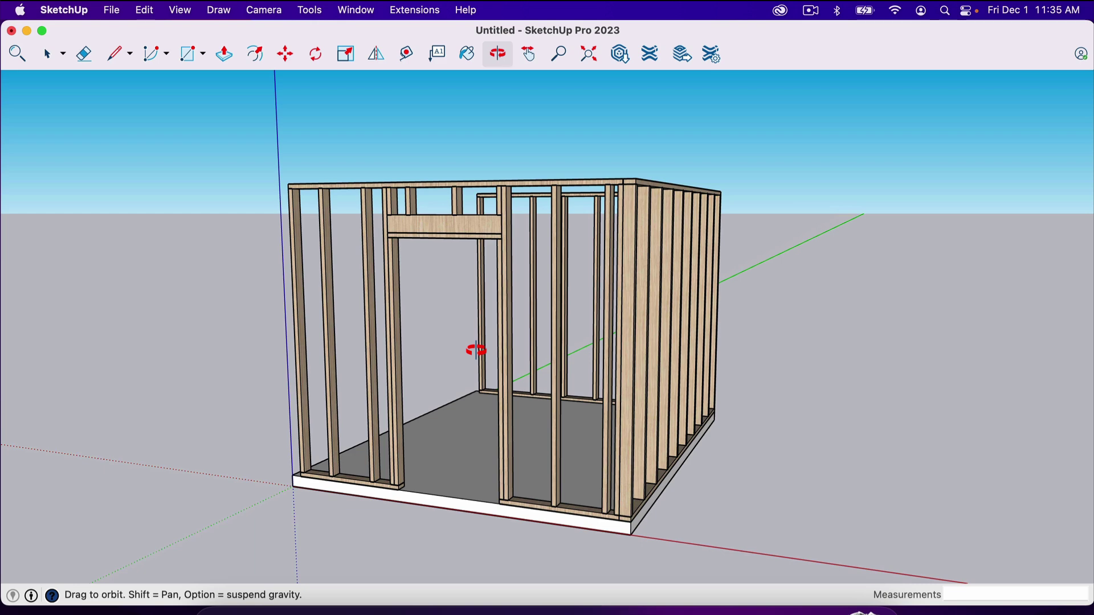
{"action": "left_click_drag", "start_coordinate": [452, 335], "coordinate": [423, 328]}
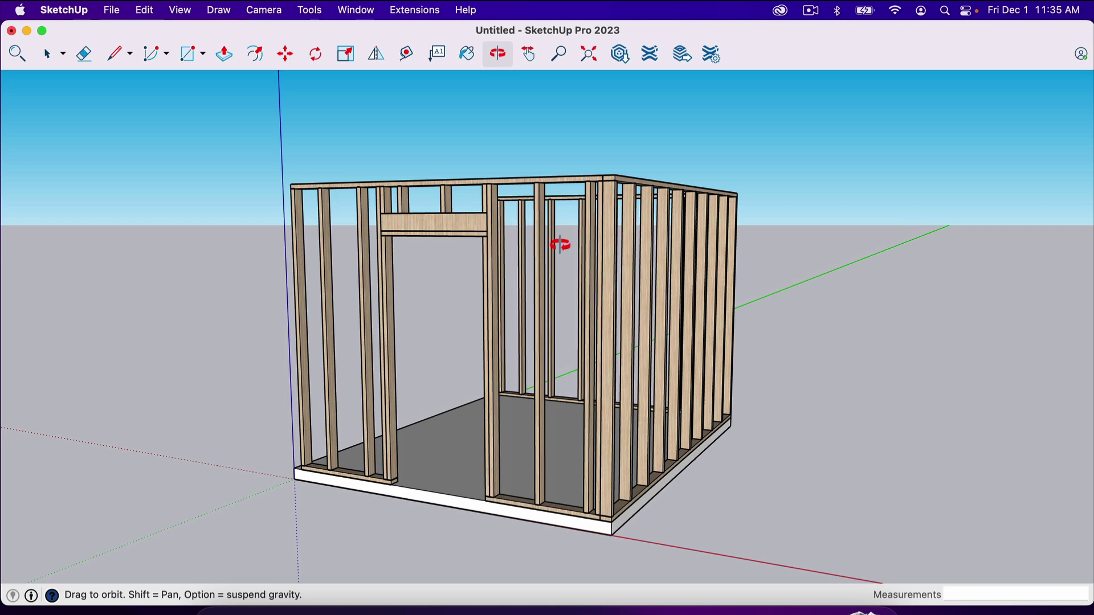
{"action": "left_click_drag", "start_coordinate": [642, 429], "coordinate": [554, 443]}
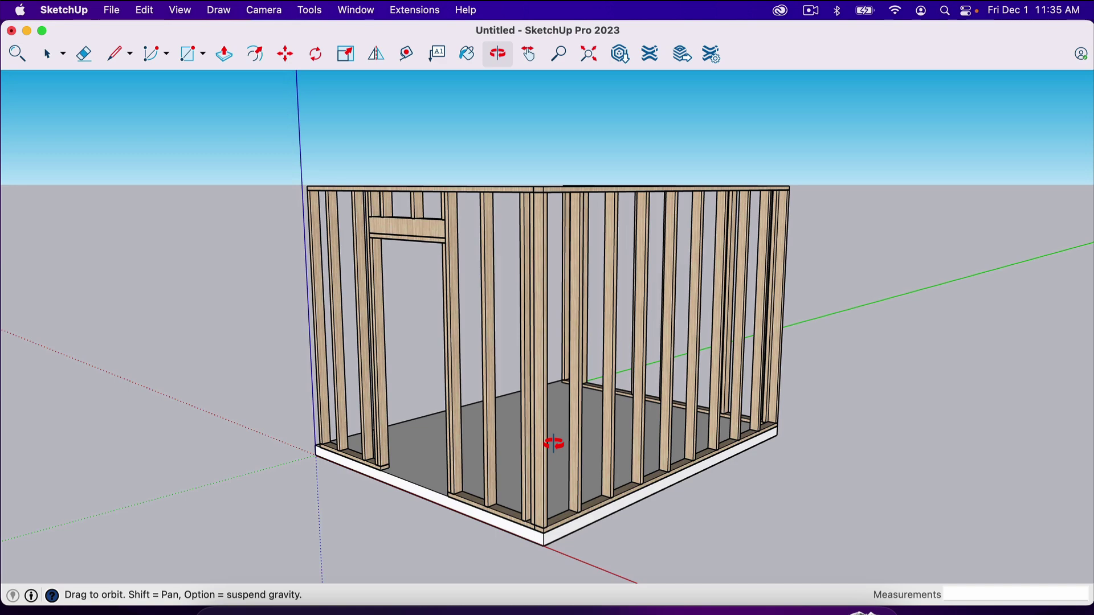
{"action": "left_click_drag", "start_coordinate": [625, 435], "coordinate": [562, 454]}
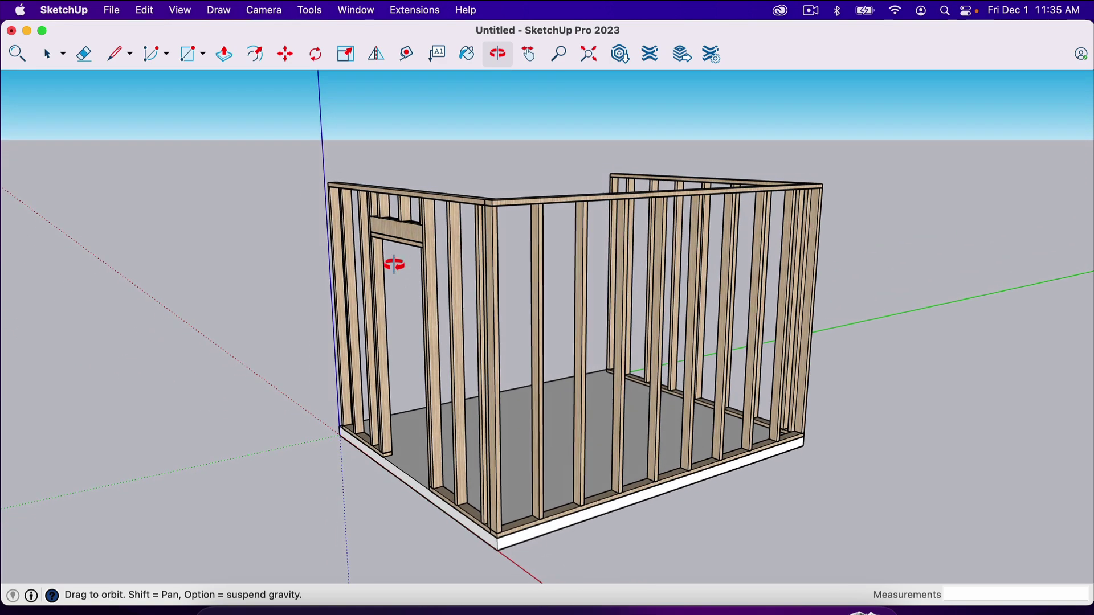
{"action": "left_click_drag", "start_coordinate": [681, 334], "coordinate": [479, 330]}
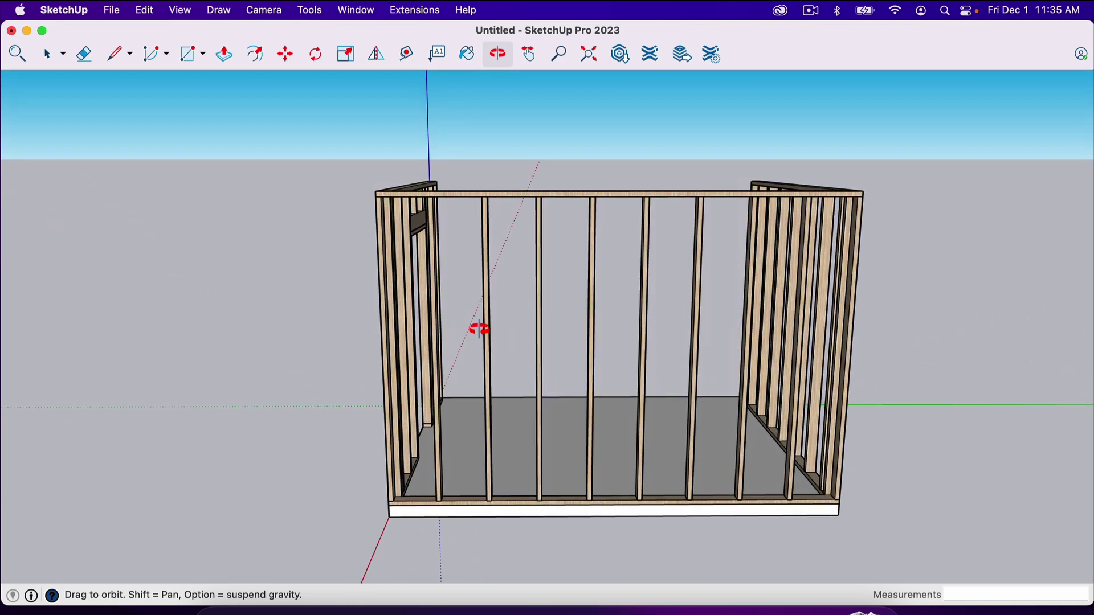
{"action": "left_click_drag", "start_coordinate": [725, 196], "coordinate": [705, 265]}
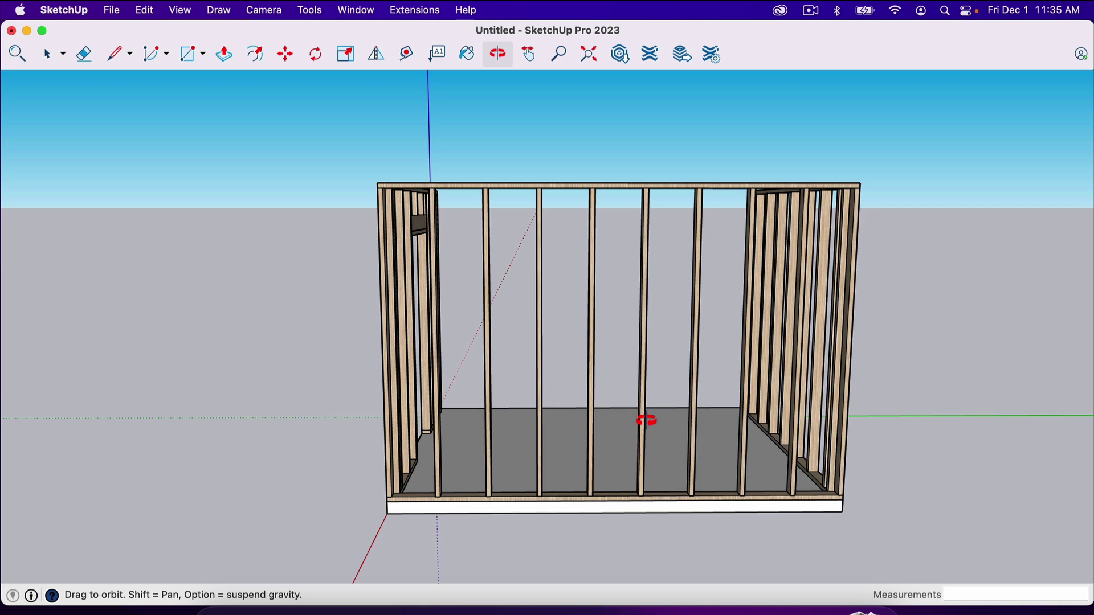
{"action": "left_click_drag", "start_coordinate": [655, 357], "coordinate": [645, 362]}
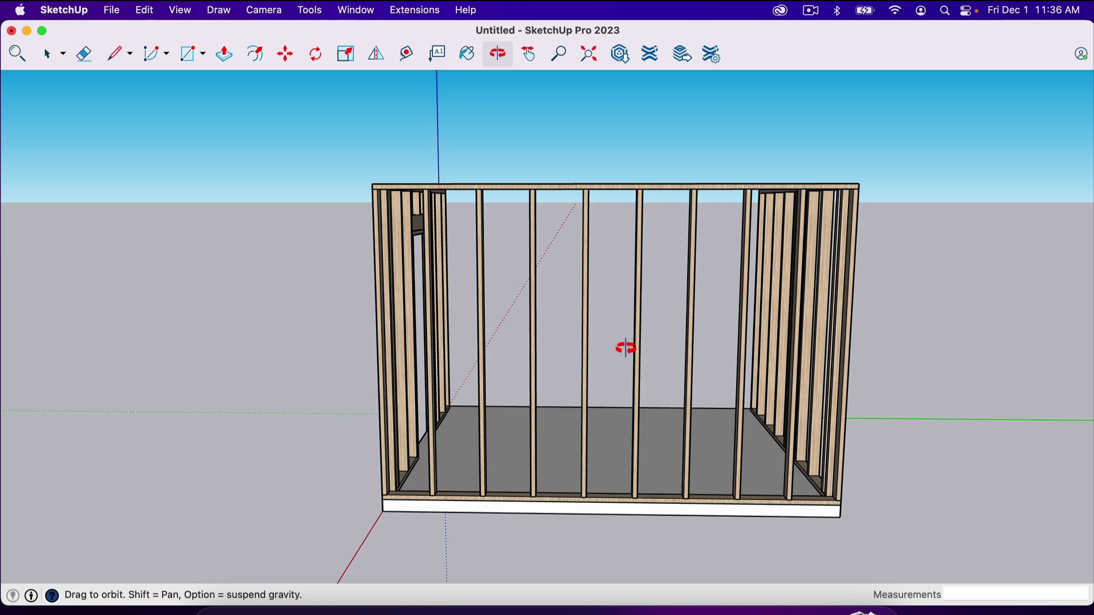
{"action": "mouse_move", "coordinate": [626, 348]}
{"action": "left_mouse_down"}
{"action": "mouse_move", "coordinate": [605, 365]}
{"action": "mouse_move", "coordinate": [622, 363]}
{"action": "left_mouse_up"}
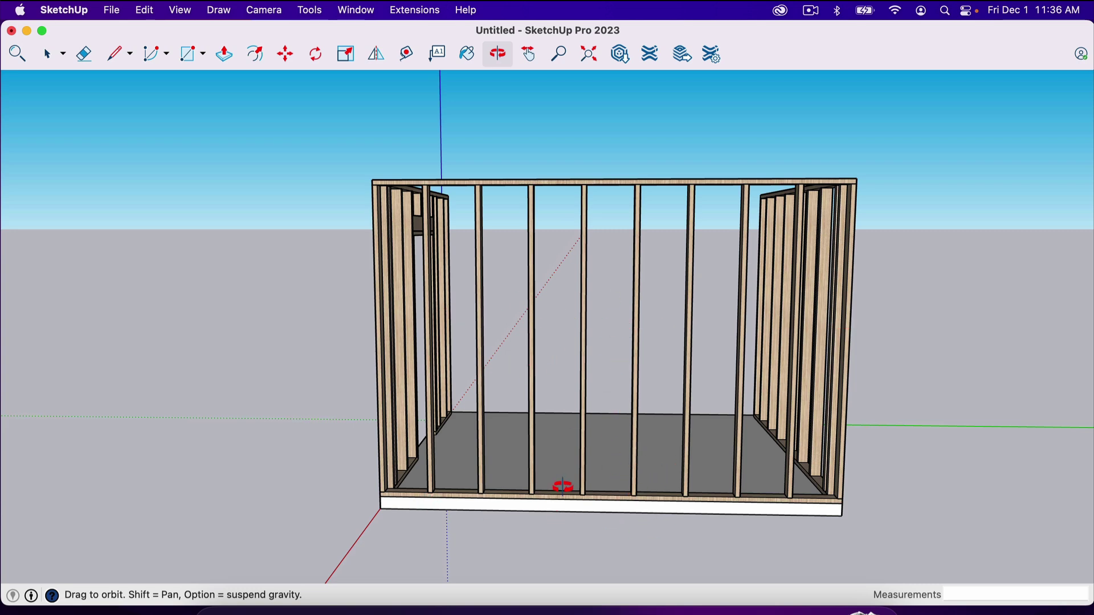
Step: Place a vertical guide 6' in from the side wall's corner stud, and remove it again
{"action": "key", "text": "t"}
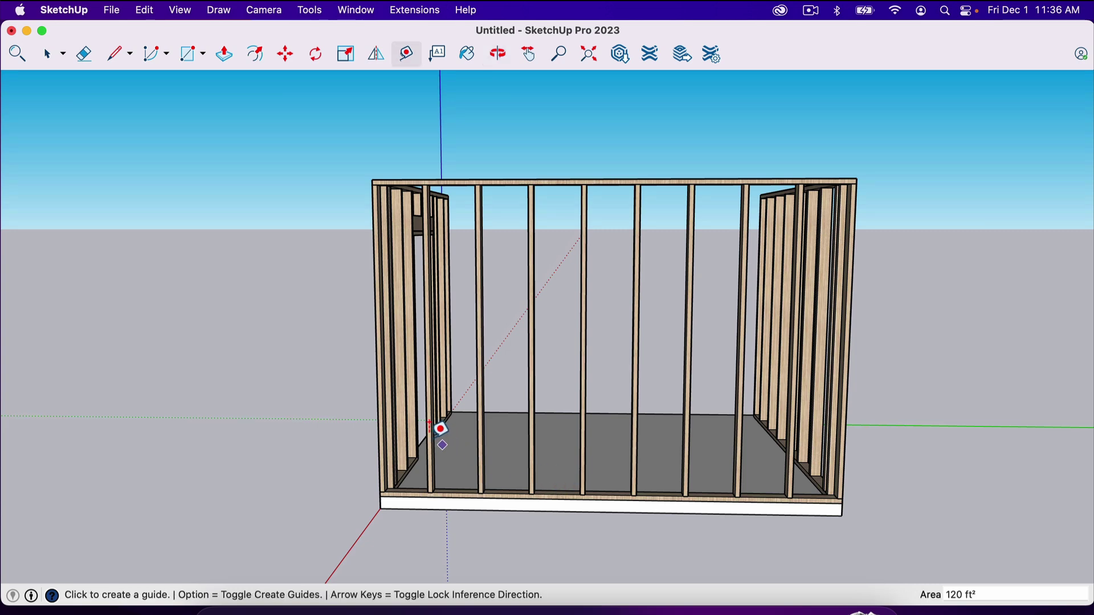
{"action": "left_click", "coordinate": [377, 411]}
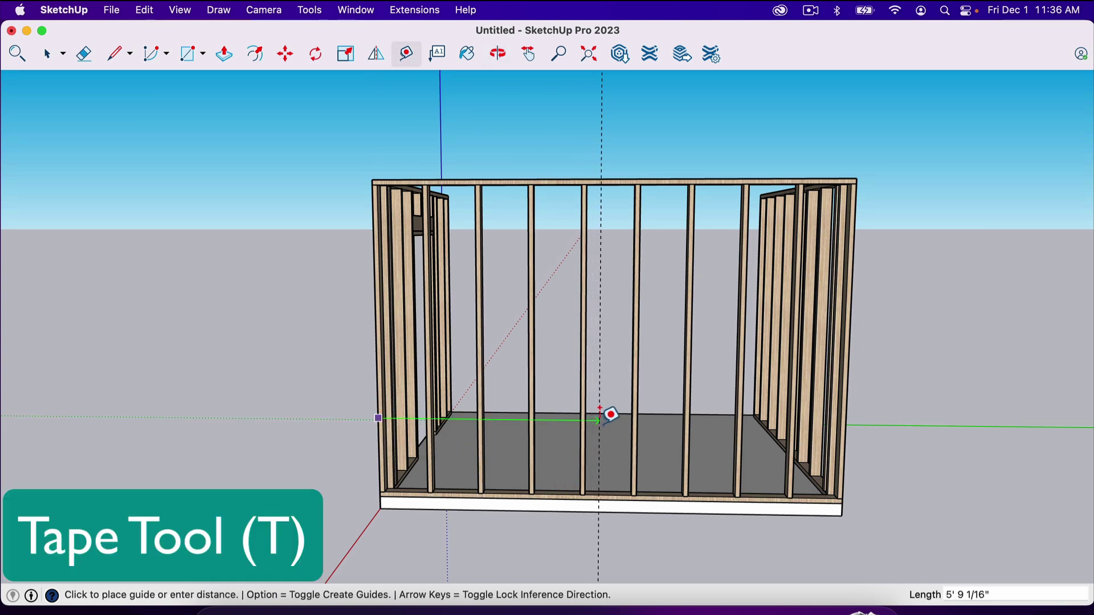
{"action": "type", "text": "6'"}
{"action": "key", "text": "Return"}
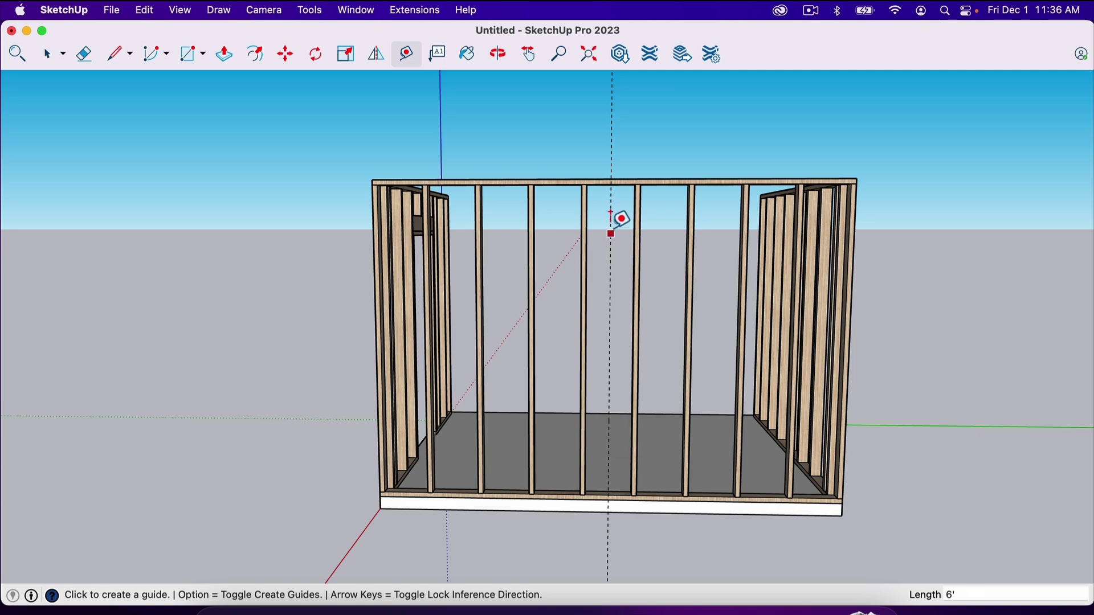
{"action": "key", "text": "space"}
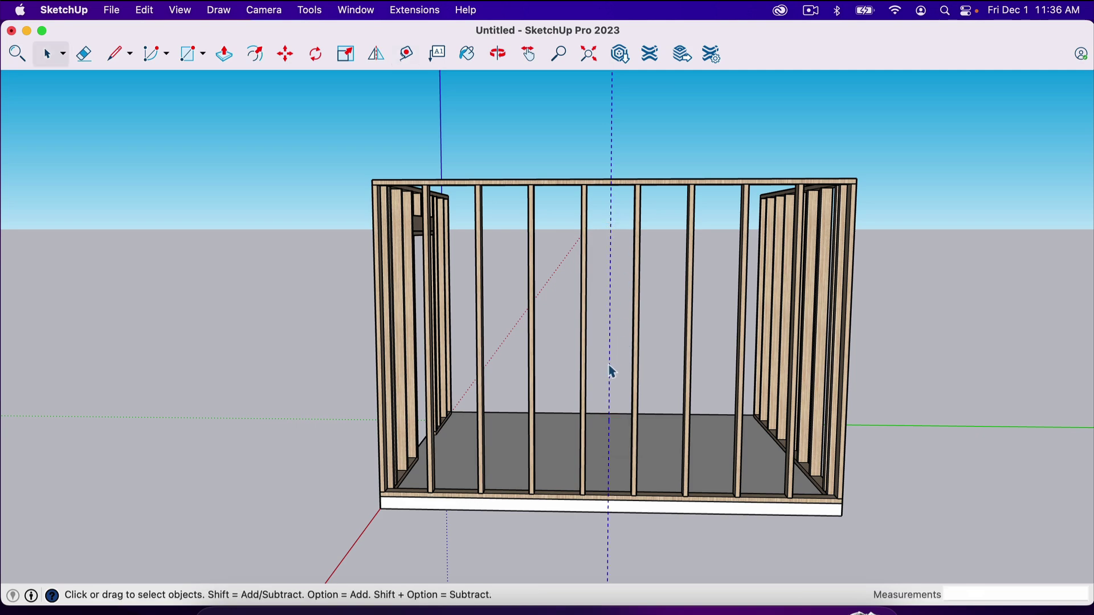
Step: Draw a vertical centre line from the midpoint of the side wall's bottom plate up to its top plate
{"action": "scroll", "coordinate": [612, 501], "scroll_direction": "up", "scroll_amount": 5}
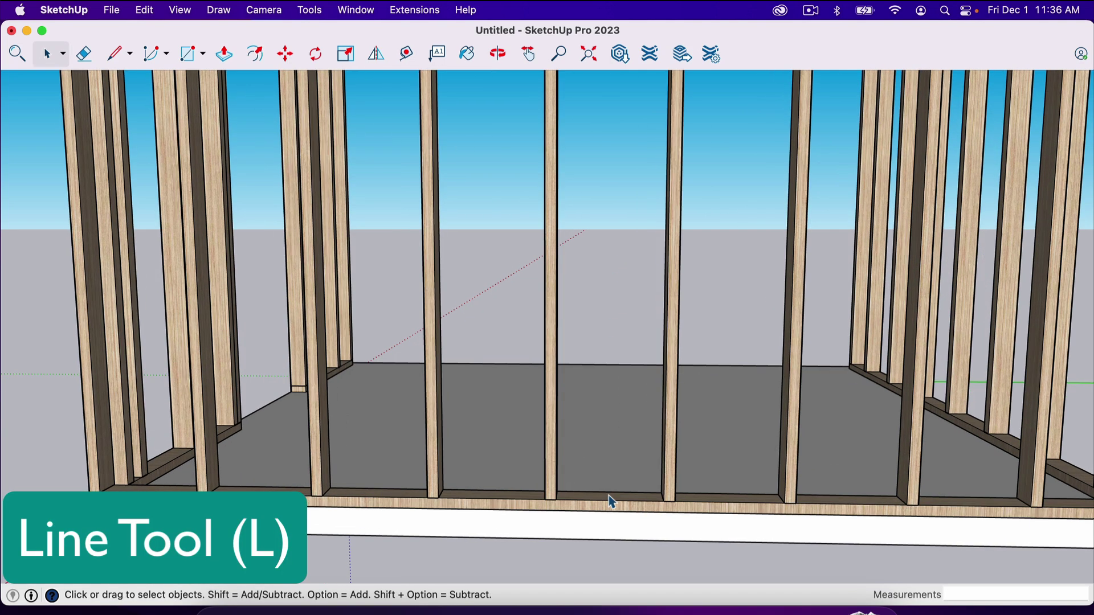
{"action": "key", "text": "l"}
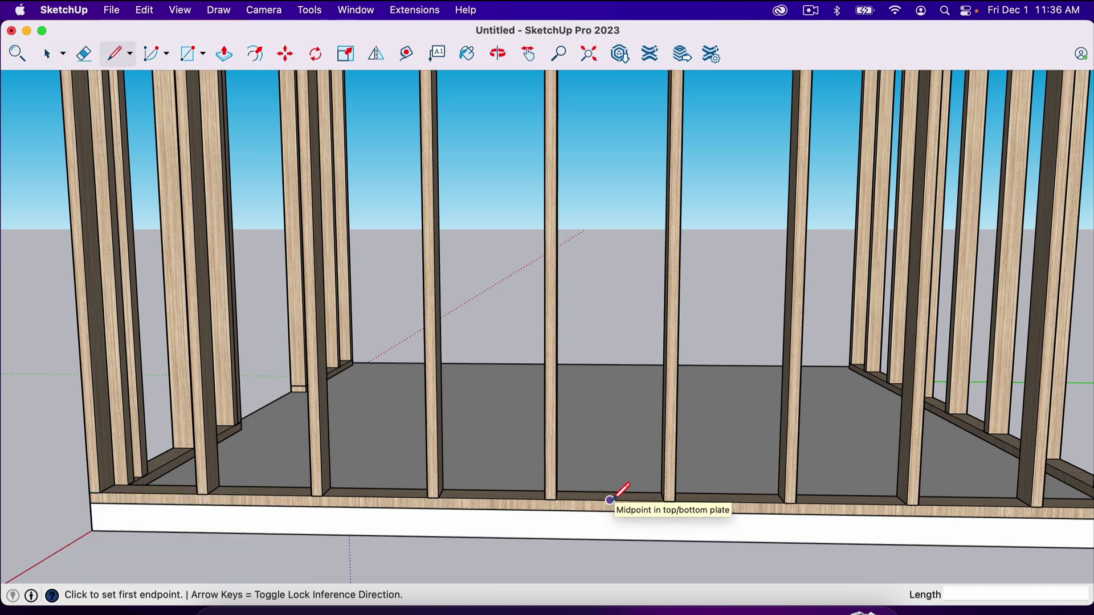
{"action": "scroll", "coordinate": [610, 500], "scroll_direction": "down", "scroll_amount": 5}
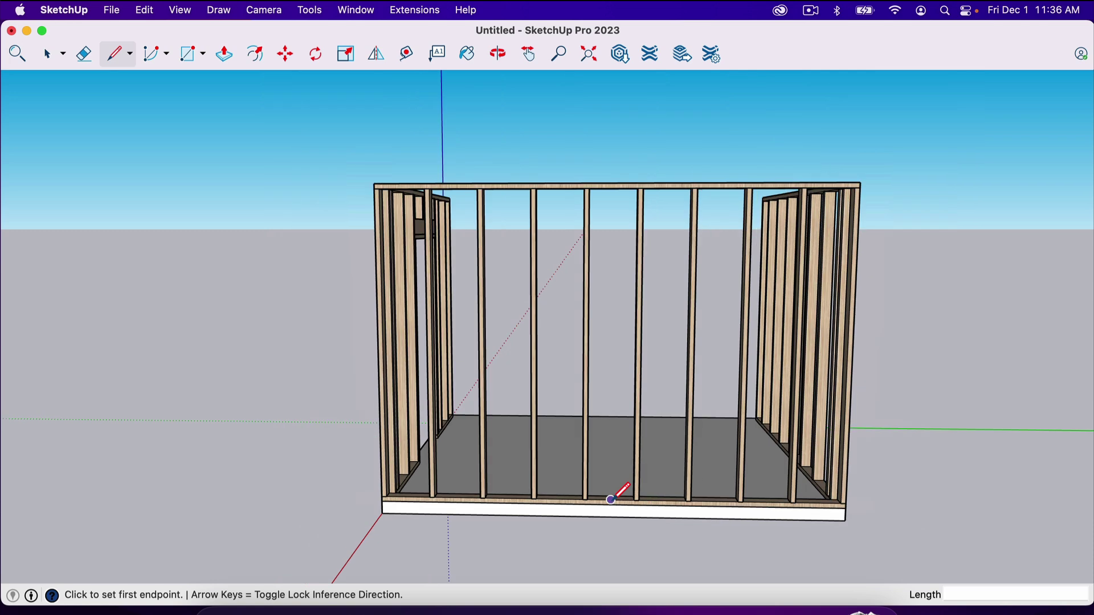
{"action": "left_click", "coordinate": [611, 500]}
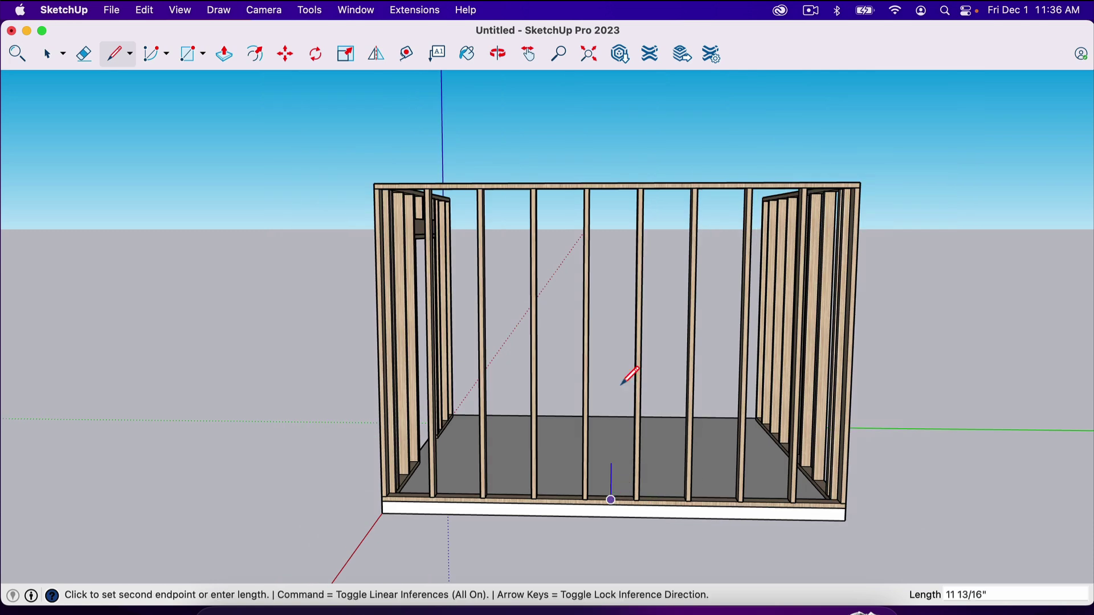
{"action": "left_click", "coordinate": [621, 184]}
{"action": "key", "text": "space"}
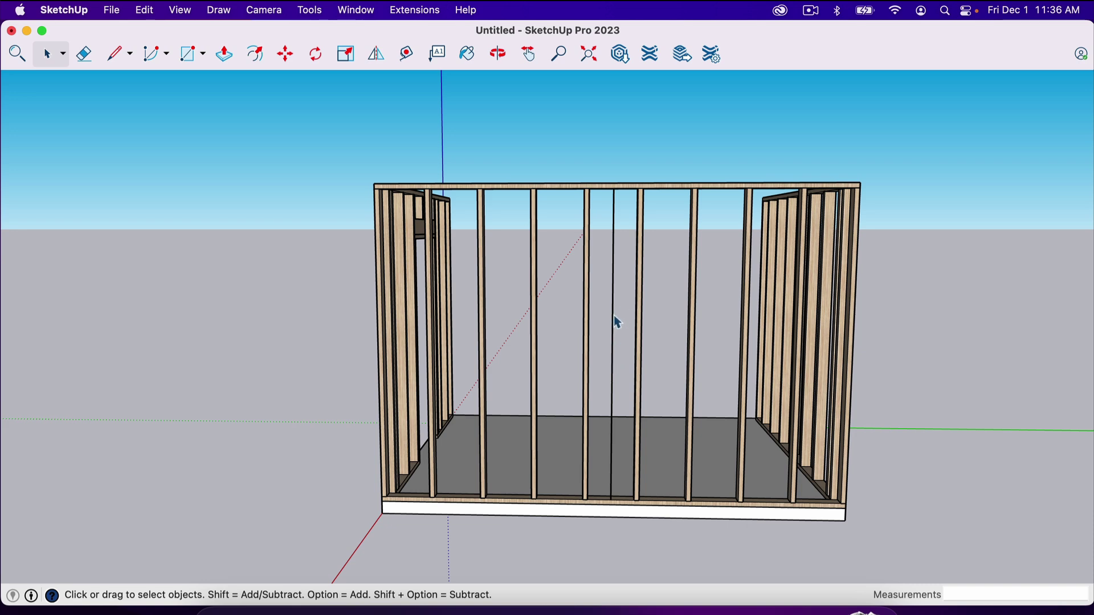
Step: Place two vertical guides, one 19" to each side of the side wall's centre line
{"action": "scroll", "coordinate": [618, 323], "scroll_direction": "up", "scroll_amount": 2}
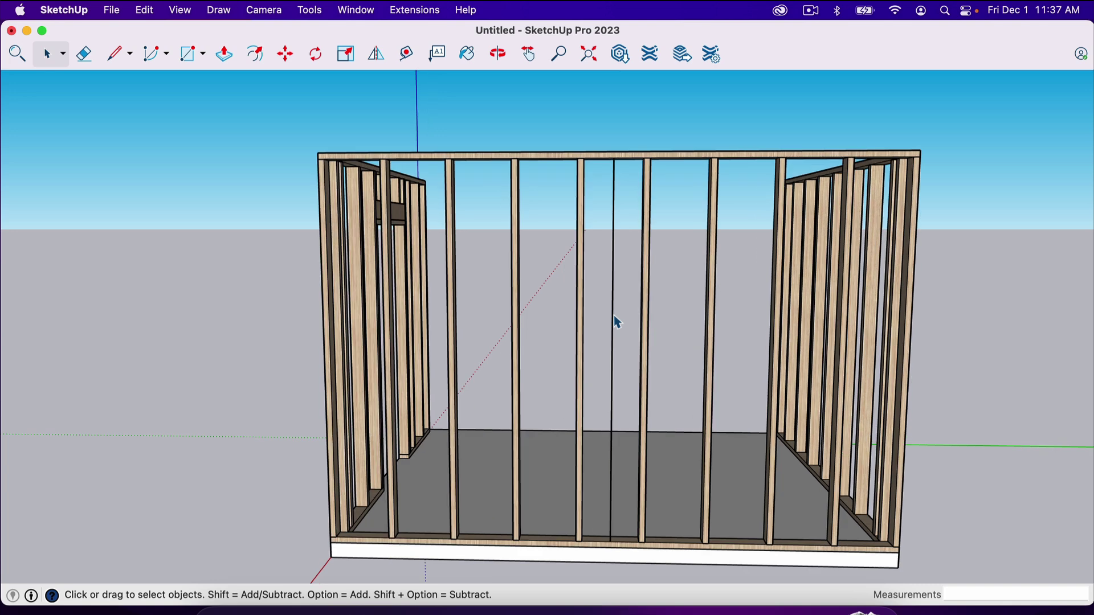
{"action": "scroll", "coordinate": [618, 322], "scroll_direction": "up", "scroll_amount": 1}
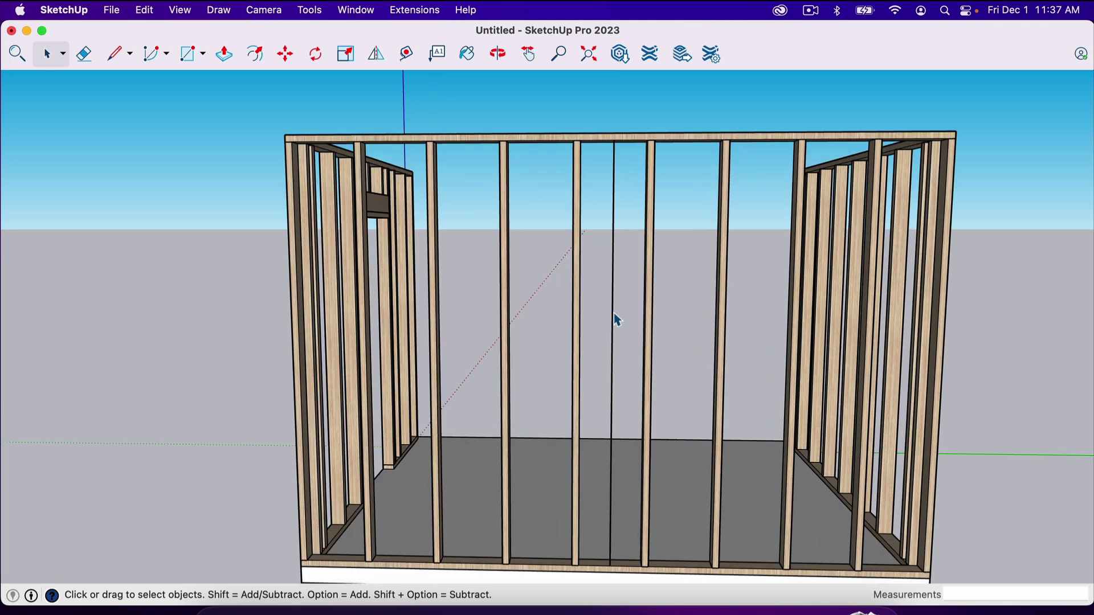
{"action": "key", "text": "t"}
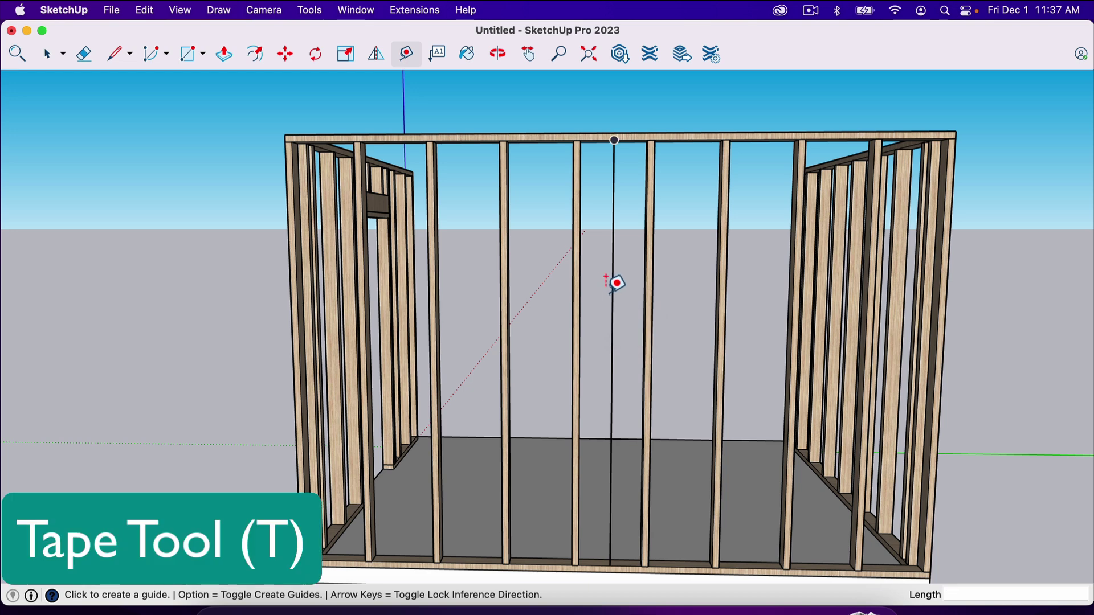
{"action": "left_click", "coordinate": [613, 291]}
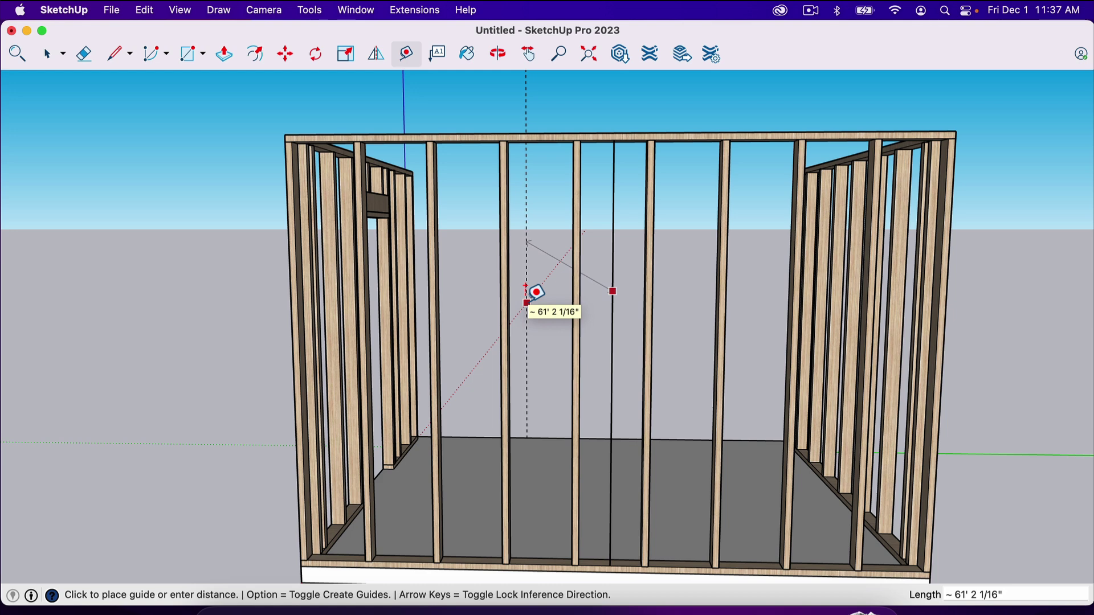
{"action": "key", "text": "Left"}
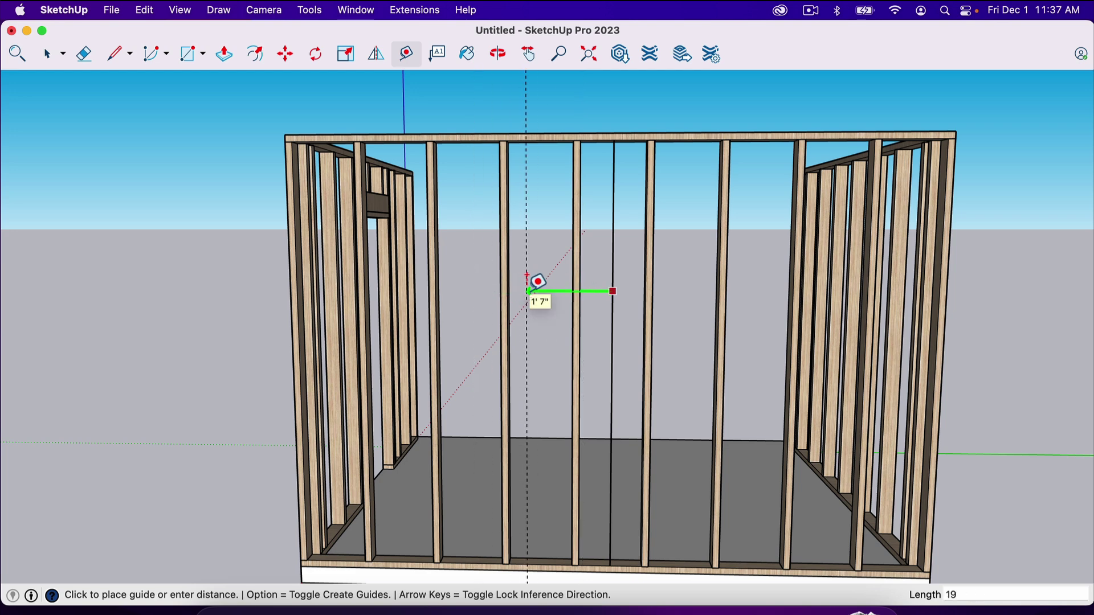
{"action": "key", "text": "Return"}
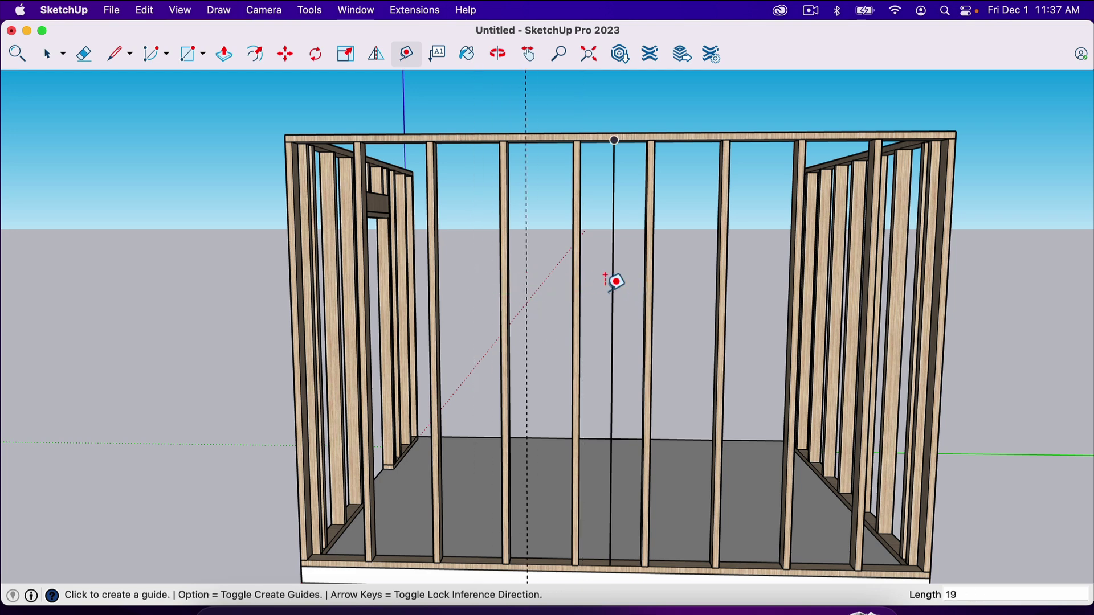
{"action": "left_click", "coordinate": [612, 291]}
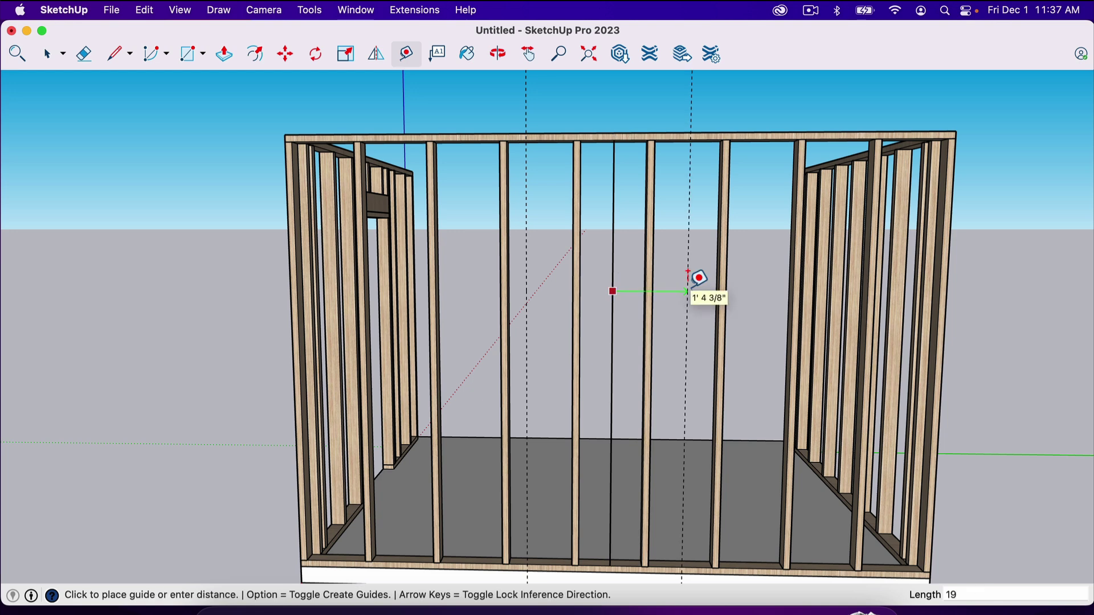
{"action": "key", "text": "Return"}
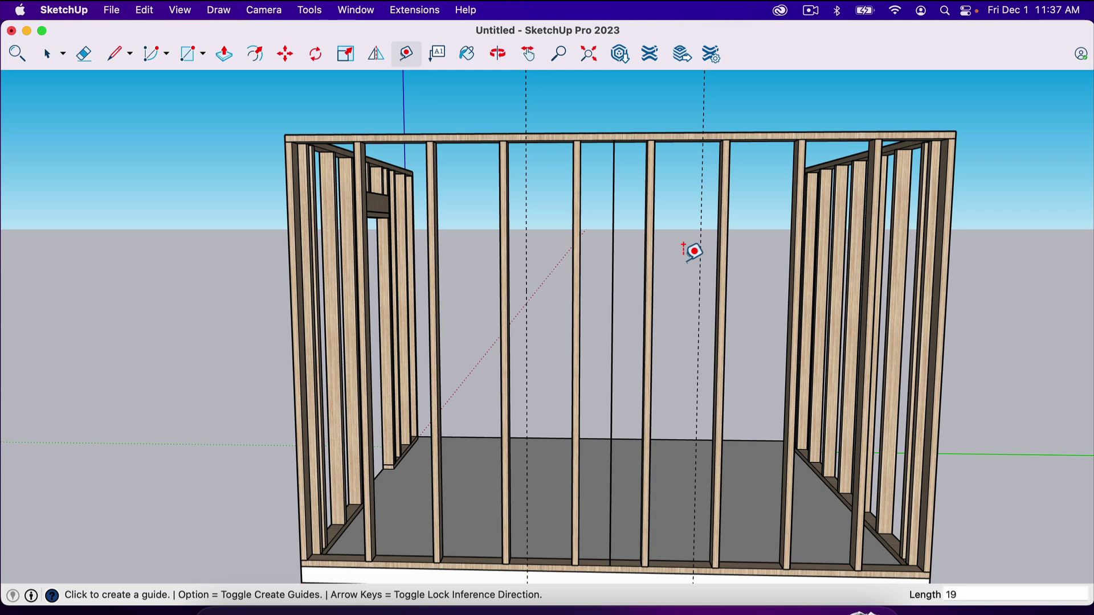
Step: Delete the vertical centre line between the two guides
{"action": "key", "text": "space"}
{"action": "left_click", "coordinate": [613, 257]}
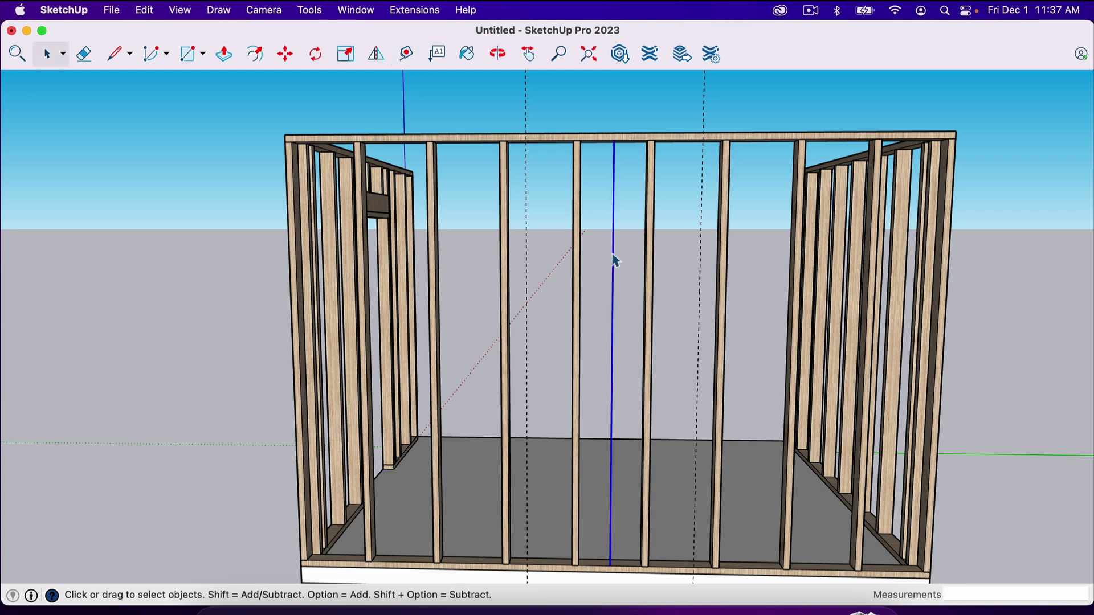
{"action": "key", "text": "Delete"}
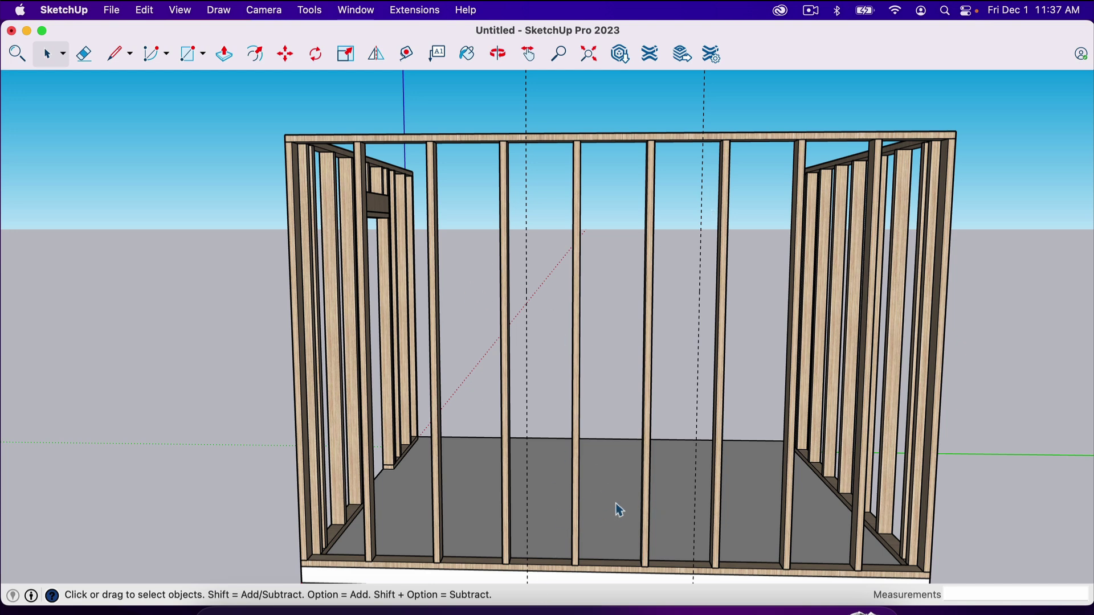
Step: Move the two studs between the guides outward along the bottom plate until their inner edges meet the guides
{"action": "scroll", "coordinate": [598, 519], "scroll_direction": "down", "scroll_amount": 3}
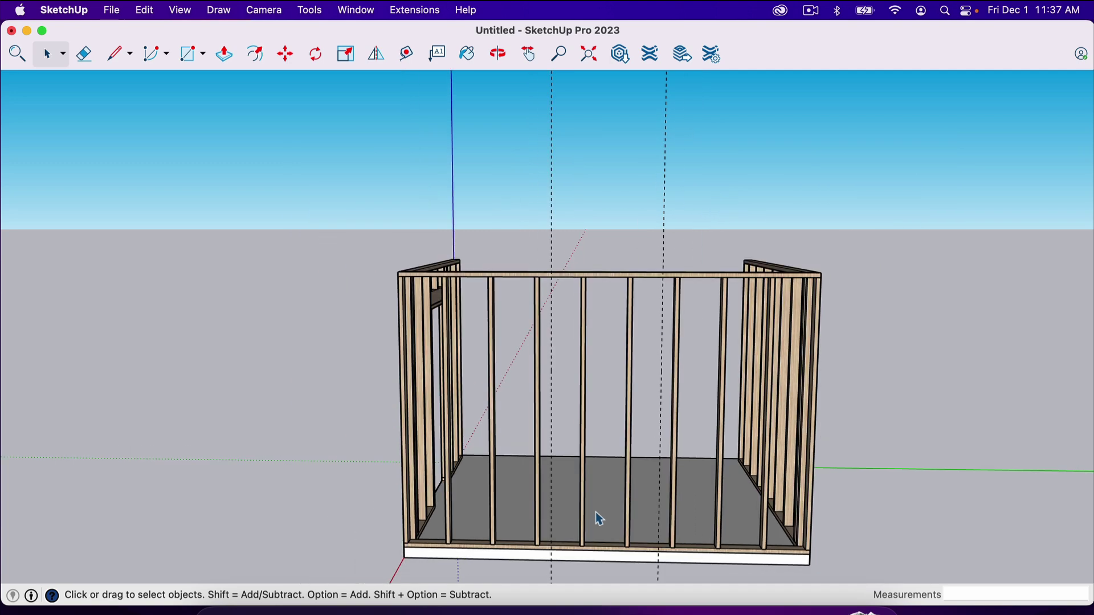
{"action": "scroll", "coordinate": [576, 559], "scroll_direction": "up", "scroll_amount": 5}
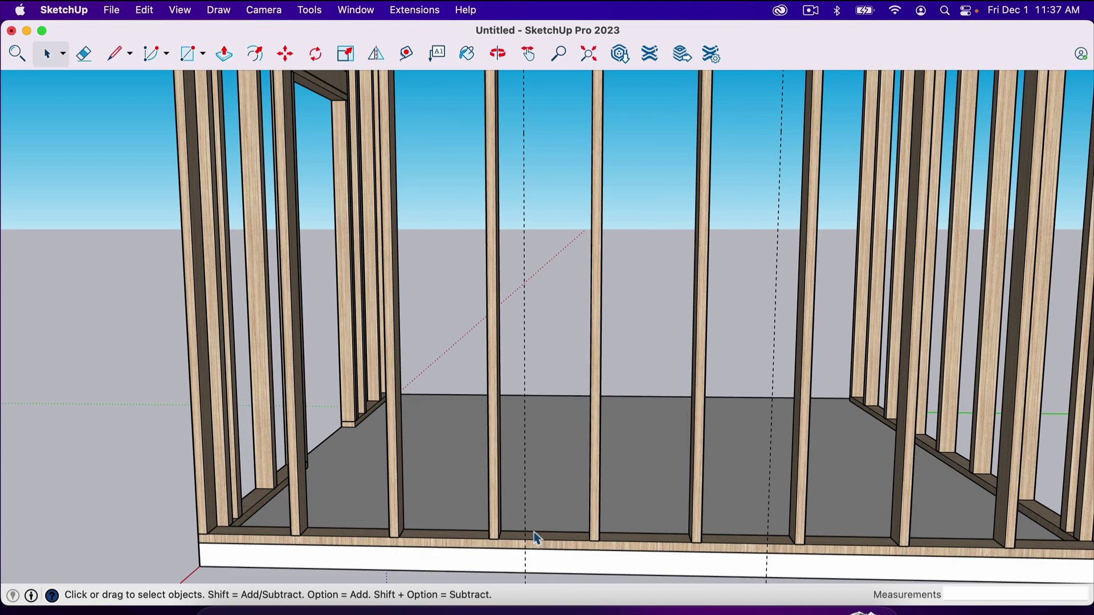
{"action": "scroll", "coordinate": [560, 533], "scroll_direction": "up", "scroll_amount": 3}
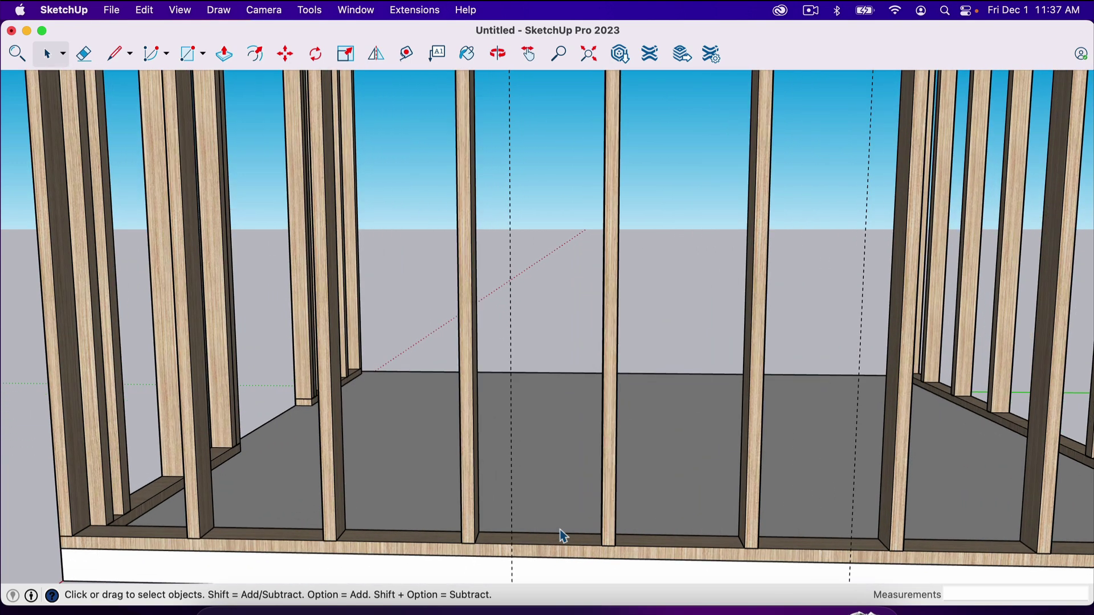
{"action": "key", "text": "m"}
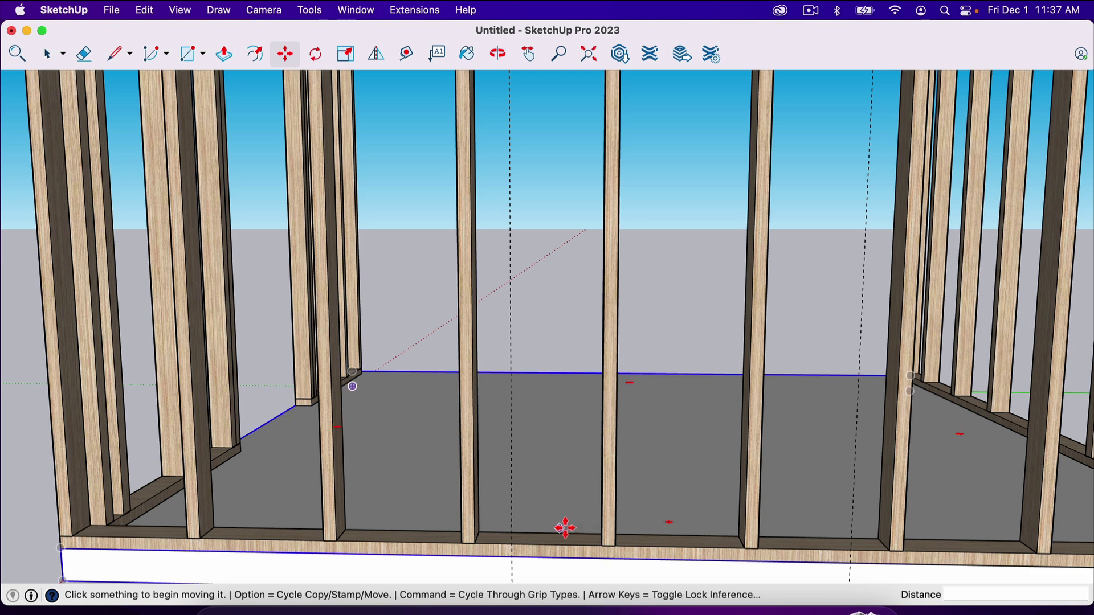
{"action": "left_click", "coordinate": [608, 539]}
{"action": "left_click", "coordinate": [506, 541]}
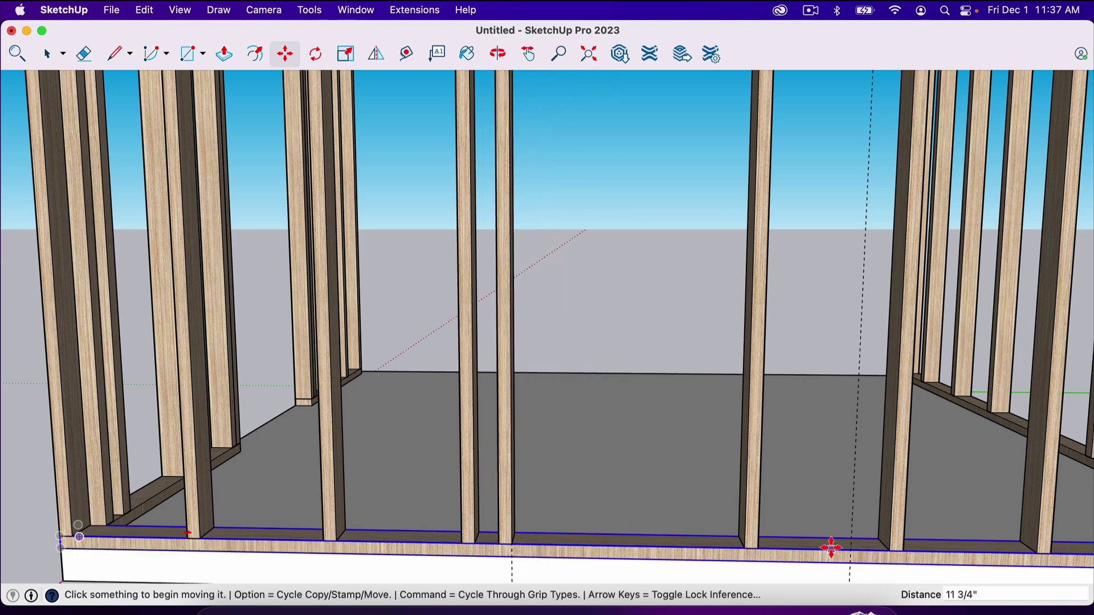
{"action": "left_click", "coordinate": [747, 547]}
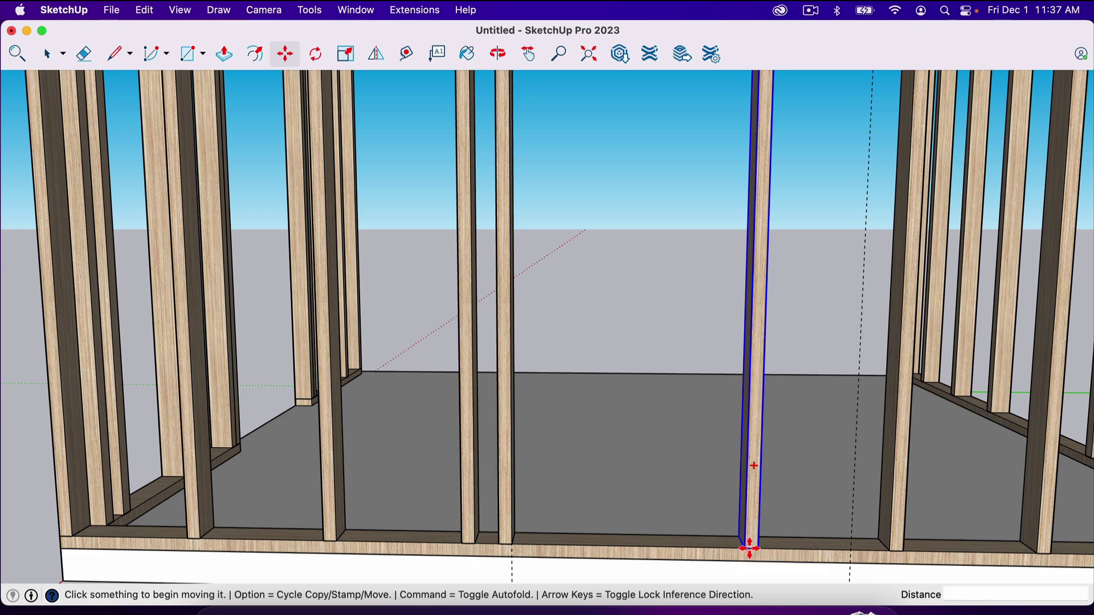
{"action": "left_click", "coordinate": [852, 550]}
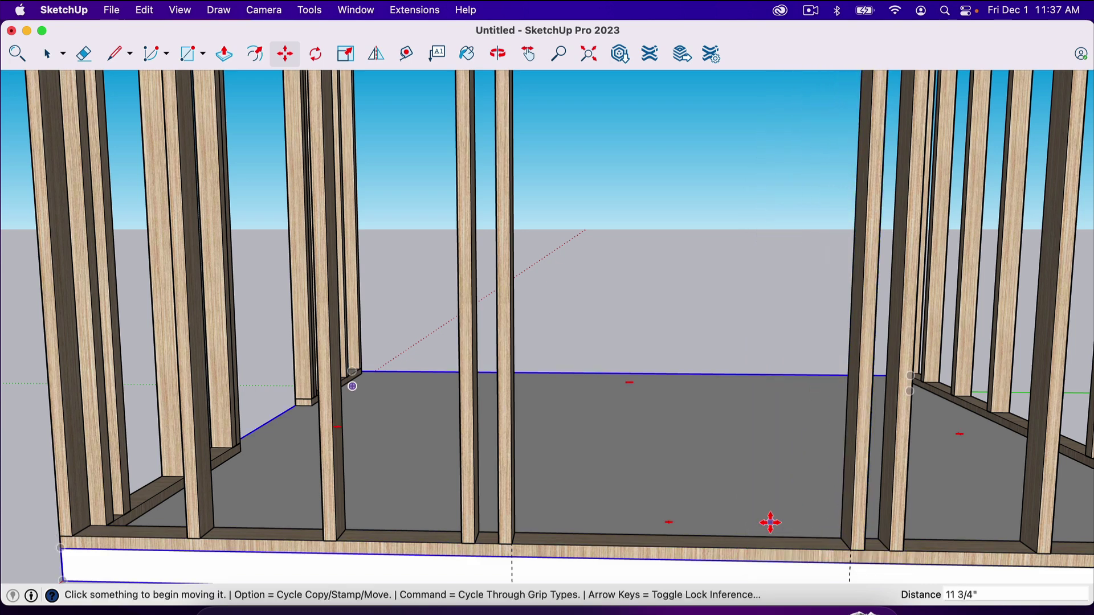
{"action": "scroll", "coordinate": [769, 520], "scroll_direction": "down", "scroll_amount": 3}
{"action": "scroll", "coordinate": [767, 494], "scroll_direction": "down", "scroll_amount": 3}
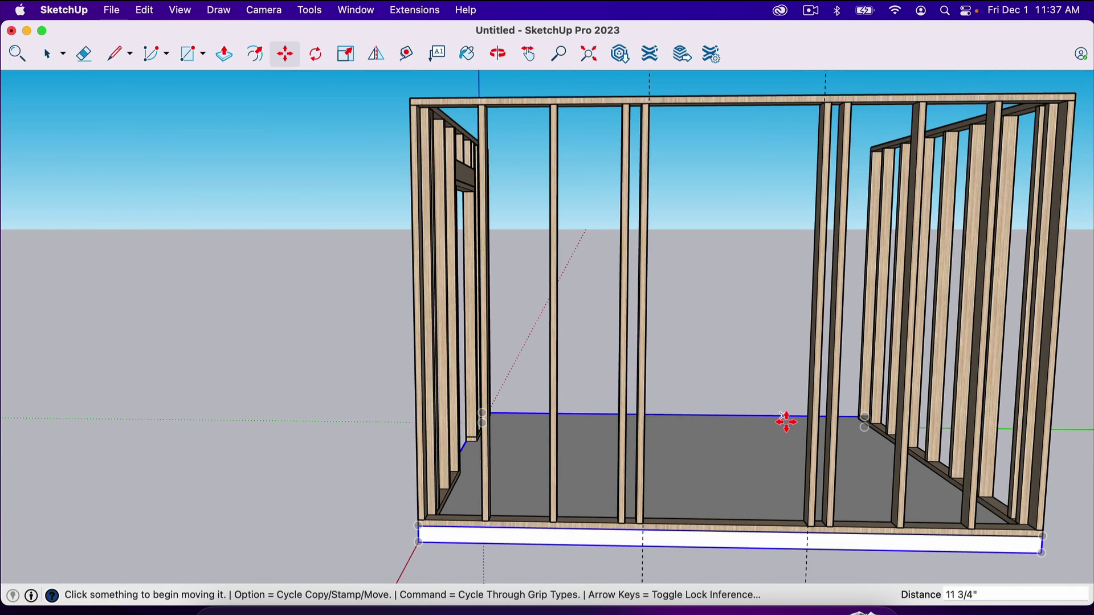
Step: Erase the two vertical guides marking the edges of the side wall's opening
{"action": "key", "text": "space"}
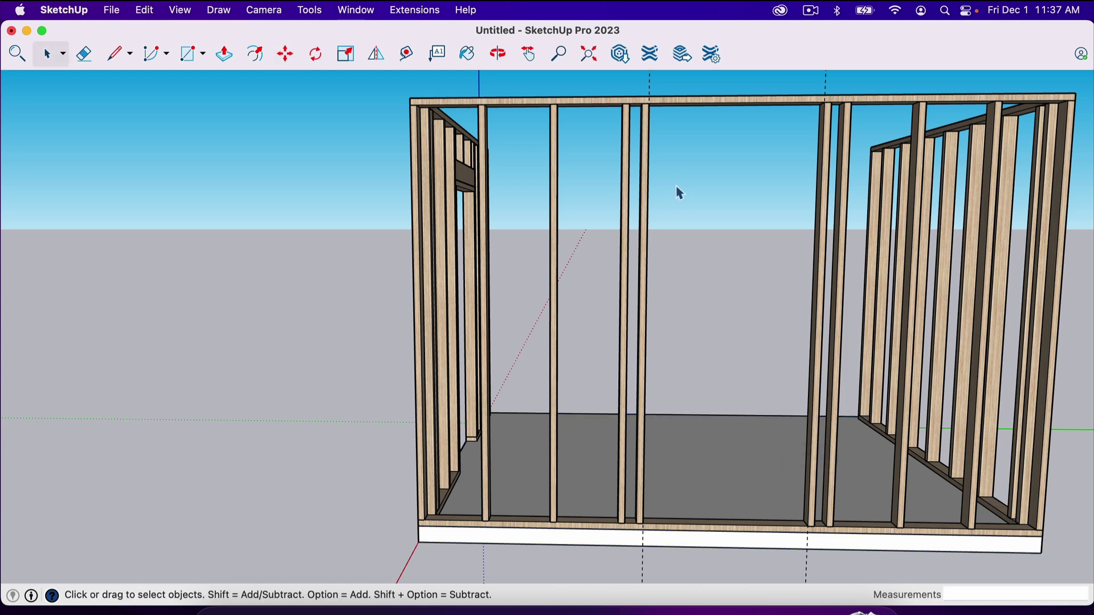
{"action": "key", "text": "e"}
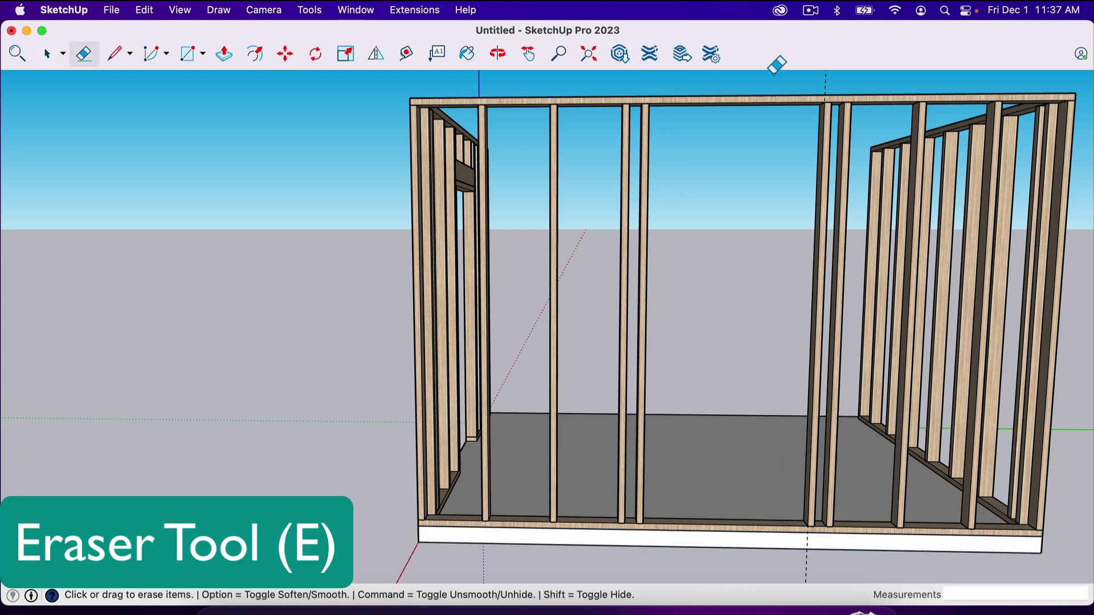
{"action": "scroll", "coordinate": [466, 228], "scroll_direction": "down", "scroll_amount": 3}
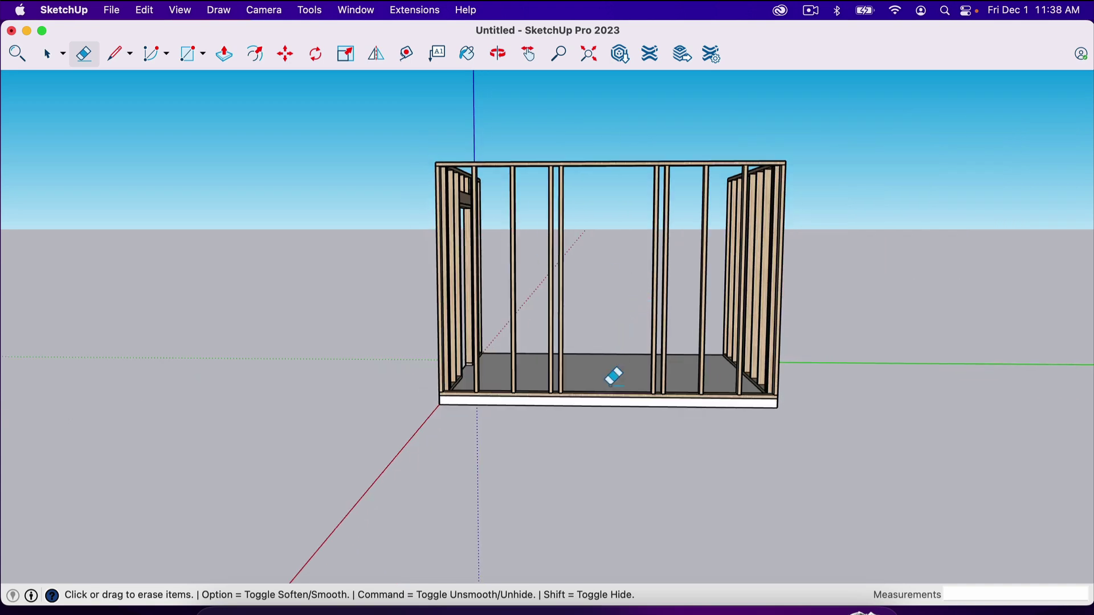
{"action": "scroll", "coordinate": [613, 375], "scroll_direction": "up", "scroll_amount": 5}
{"action": "key", "text": "o"}
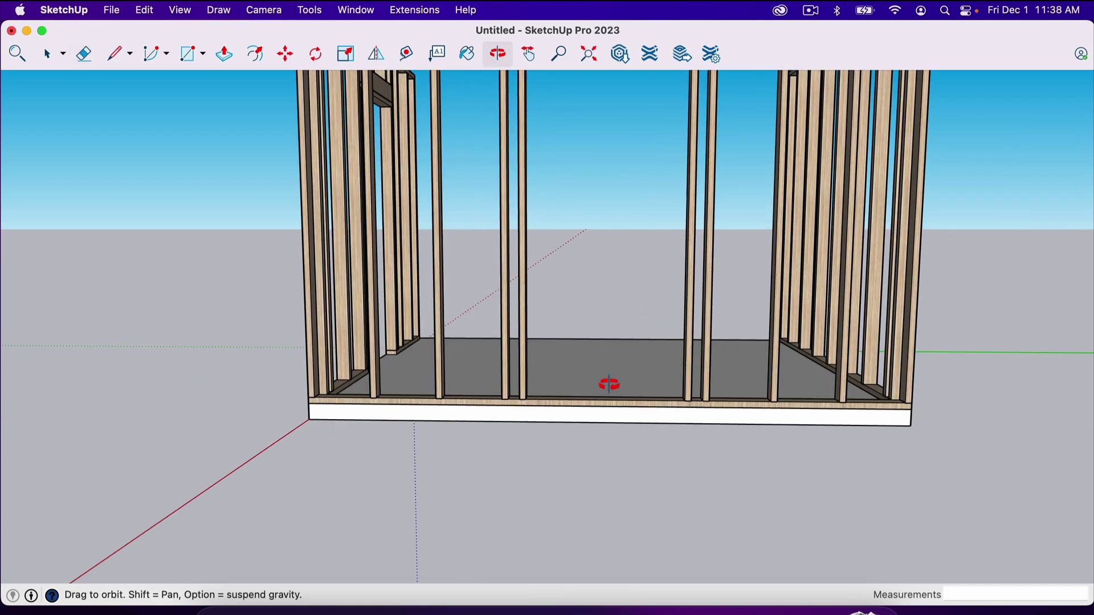
{"action": "left_click_drag", "start_coordinate": [605, 384], "coordinate": [608, 422]}
{"action": "scroll", "coordinate": [608, 423], "scroll_direction": "down", "scroll_amount": 5}
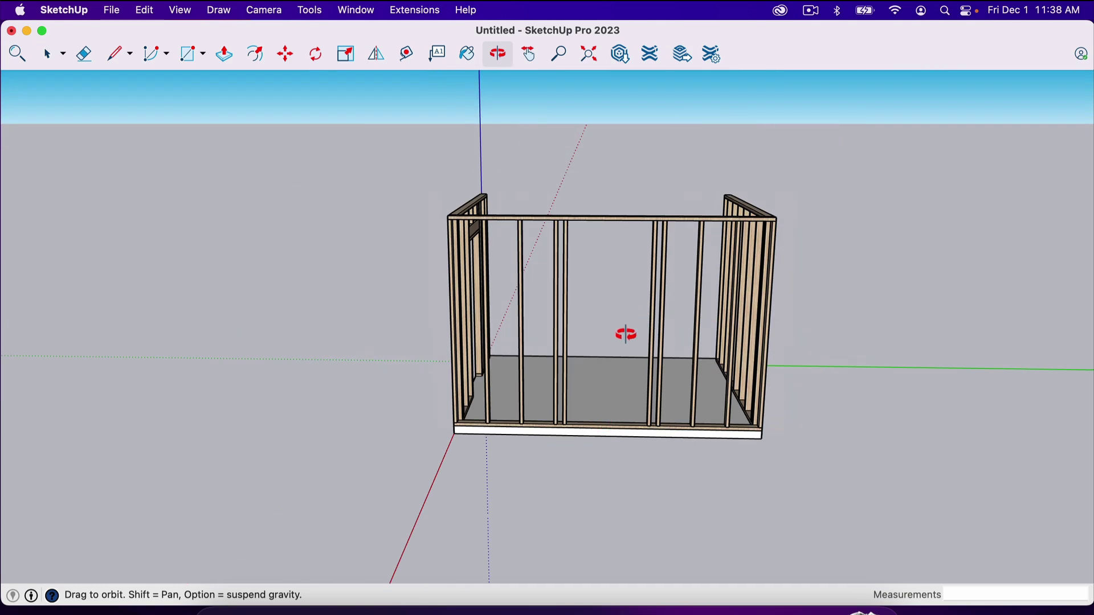
{"action": "scroll", "coordinate": [614, 350], "scroll_direction": "up", "scroll_amount": 5}
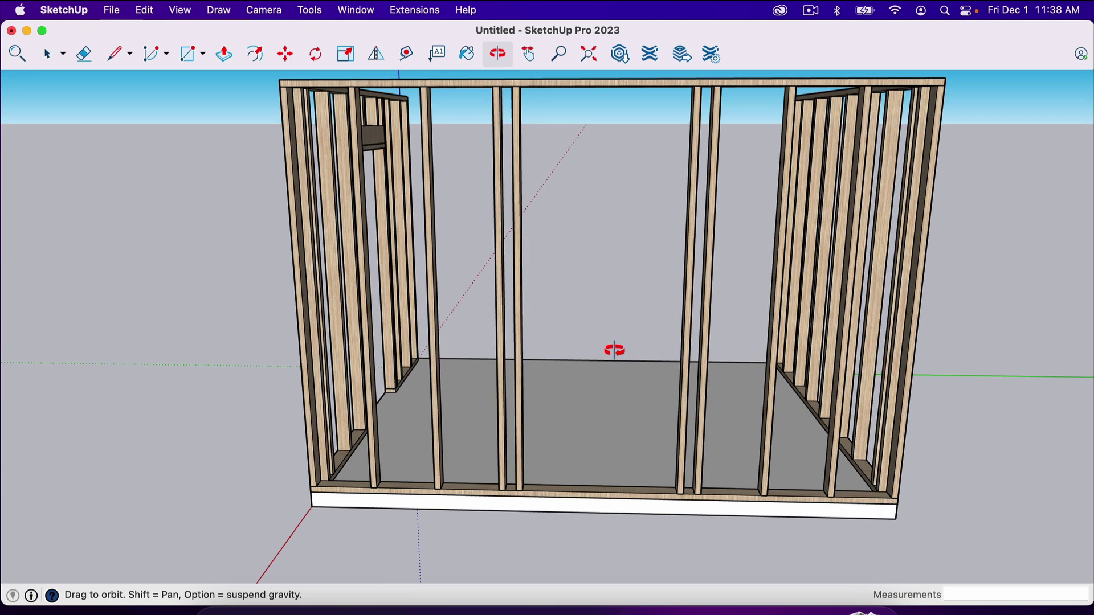
{"action": "scroll", "coordinate": [596, 505], "scroll_direction": "up", "scroll_amount": 5}
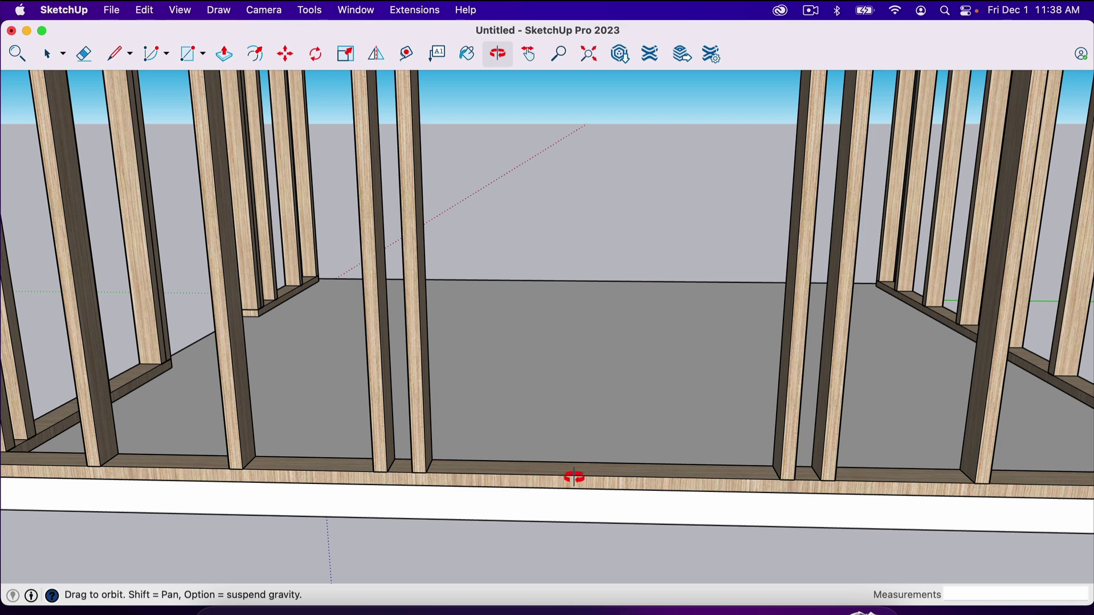
{"action": "key", "text": "t"}
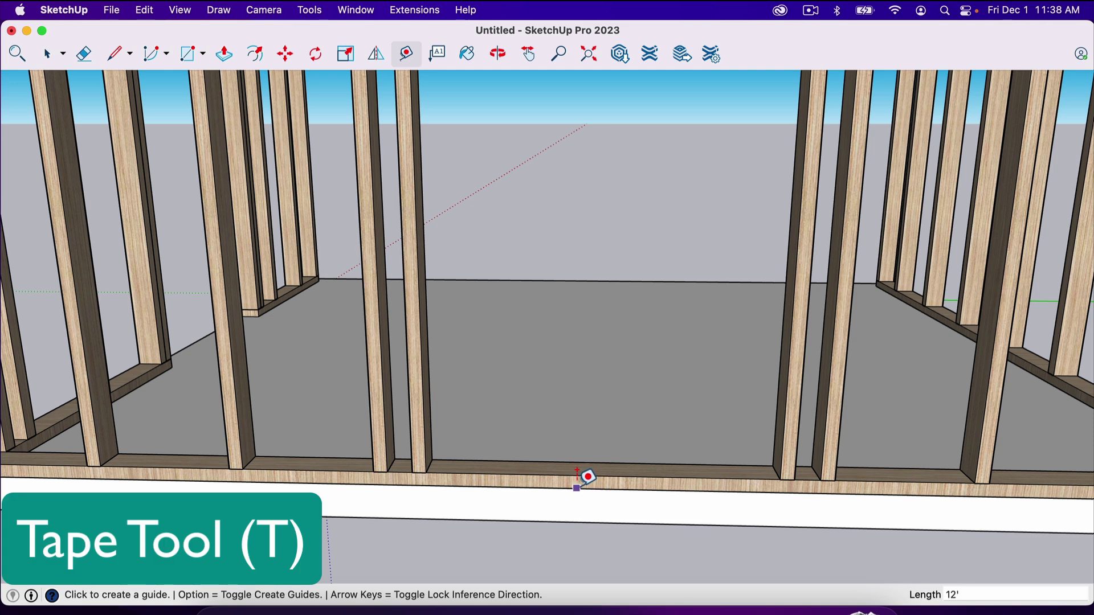
{"action": "left_click", "coordinate": [583, 485]}
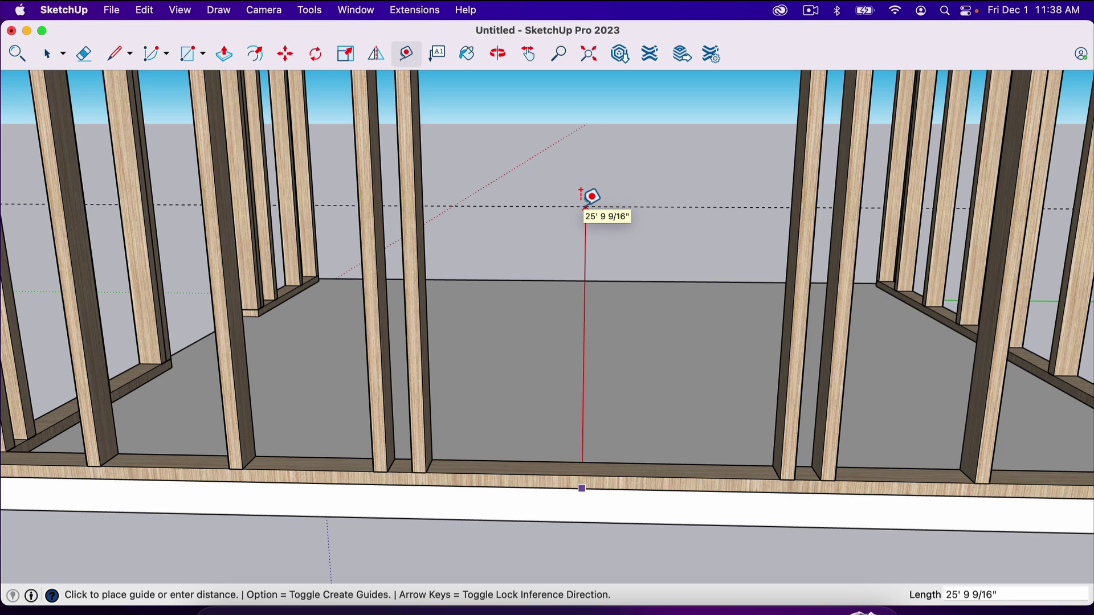
{"action": "type", "text": "82"}
{"action": "key", "text": "Return"}
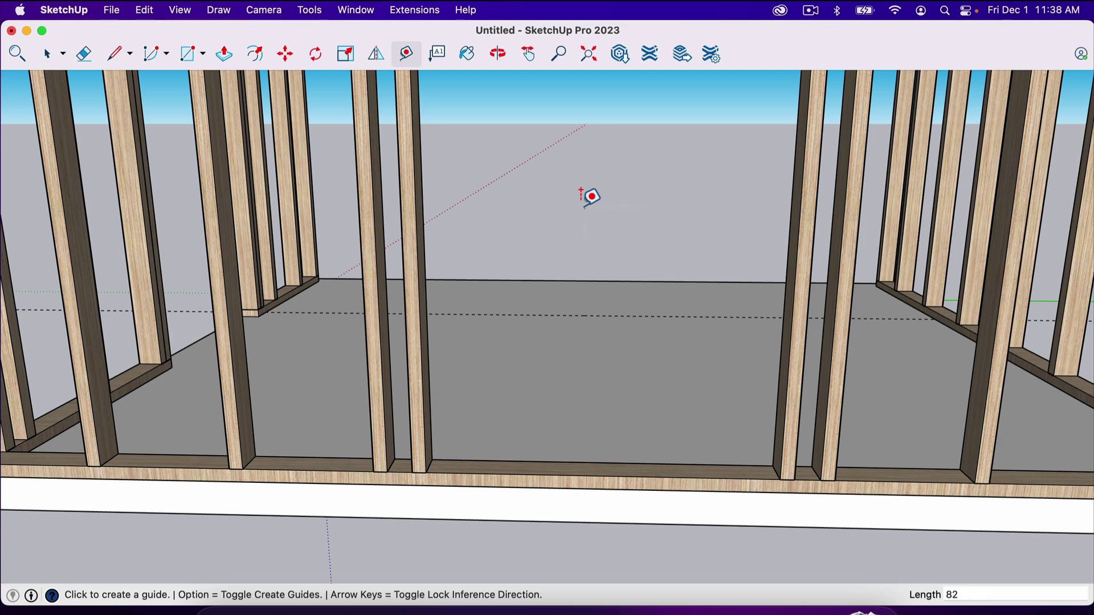
{"action": "key", "text": "super+z"}
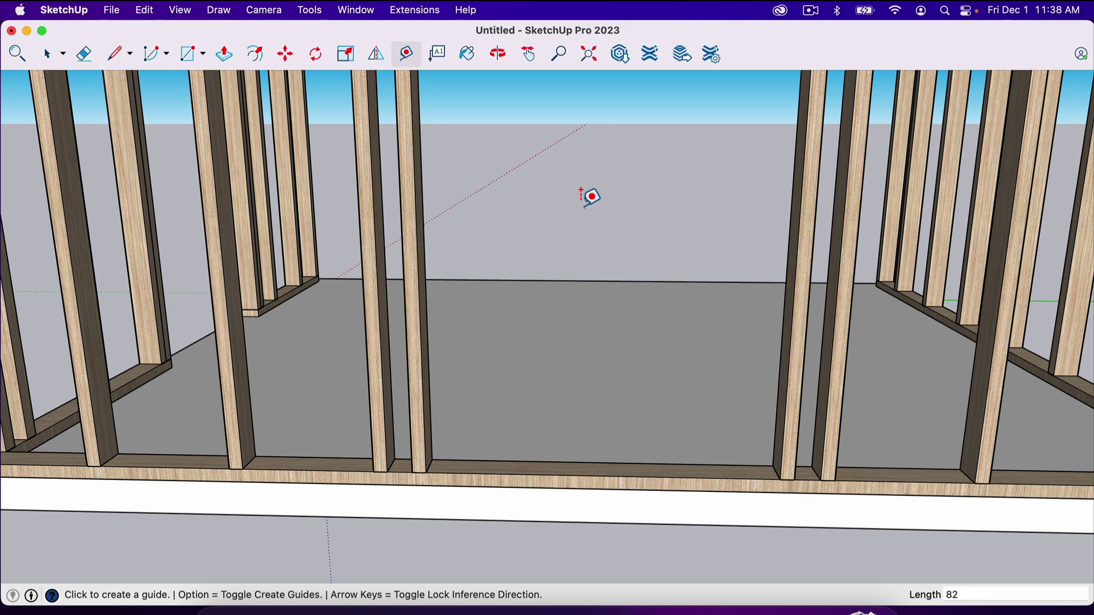
Step: Place a horizontal guide 82" straight up from the lower front edge of the side wall's bottom plate
{"action": "left_click", "coordinate": [582, 489]}
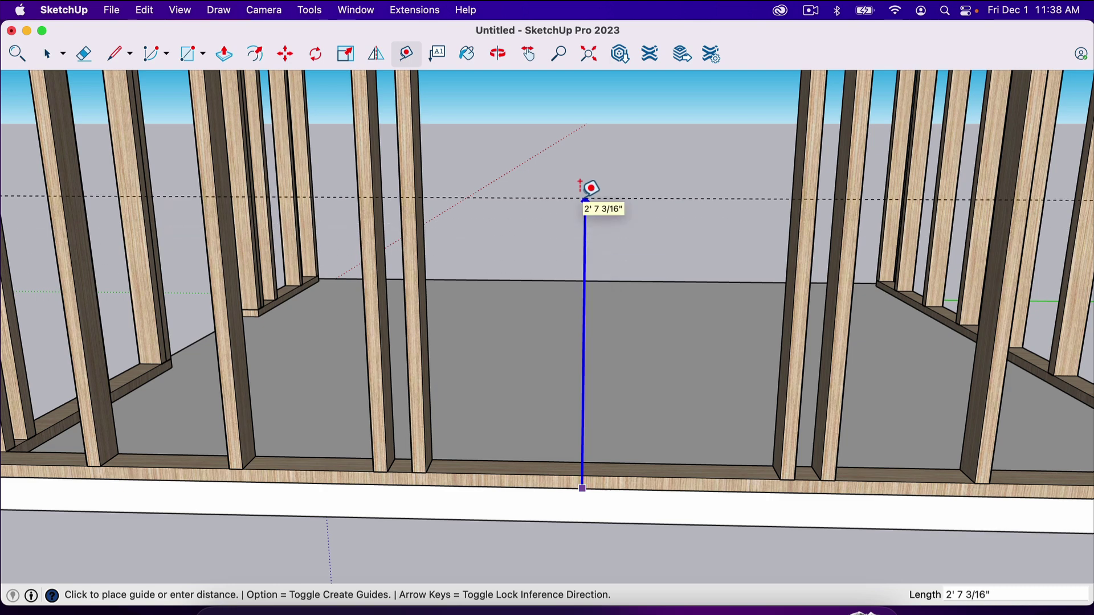
{"action": "left_click", "coordinate": [584, 198]}
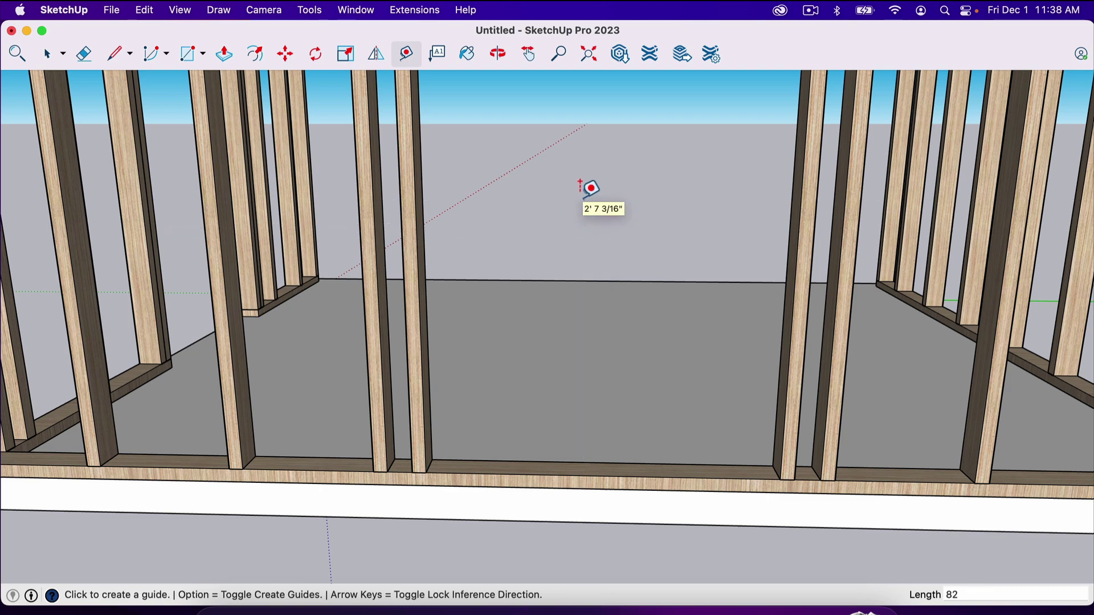
{"action": "scroll", "coordinate": [742, 446], "scroll_direction": "down", "scroll_amount": 5}
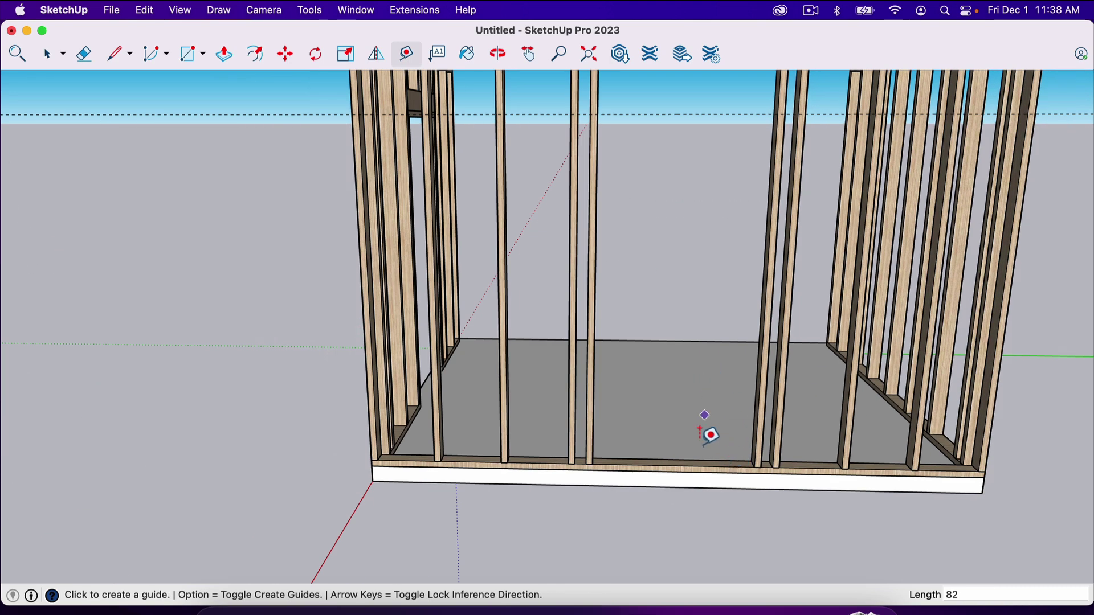
Step: Make the inner stud on the left side of the side wall's opening a unique component
{"action": "middle_click_drag", "start_coordinate": [701, 455], "coordinate": [595, 519]}
{"action": "left_click_drag", "start_coordinate": [595, 519], "coordinate": [593, 504]}
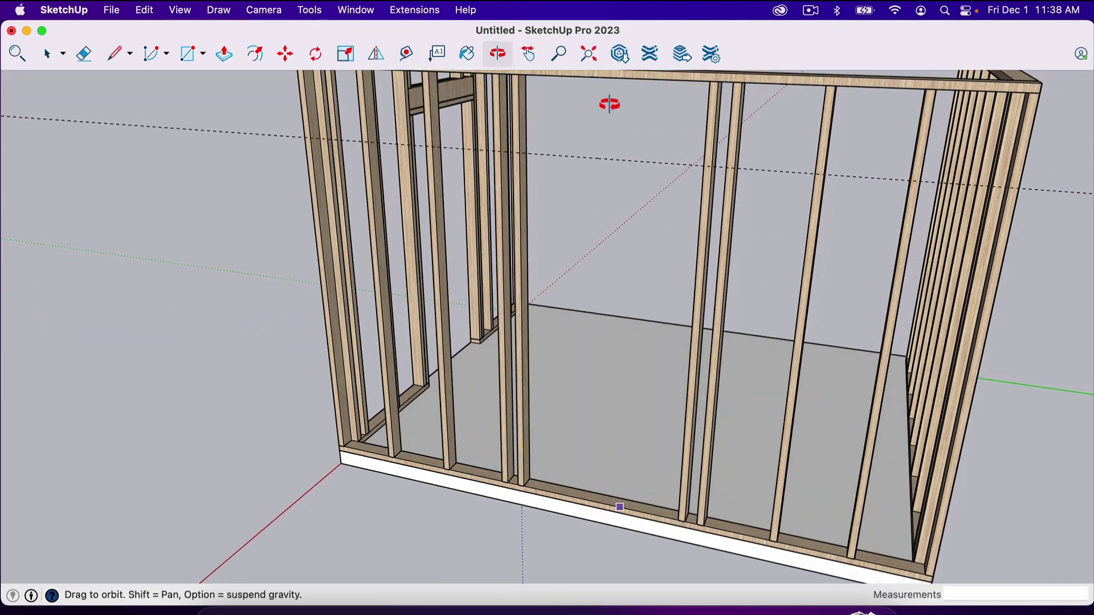
{"action": "mouse_move", "coordinate": [560, 197]}
{"action": "left_mouse_down"}
{"action": "mouse_move", "coordinate": [652, 210]}
{"action": "mouse_move", "coordinate": [593, 224]}
{"action": "mouse_move", "coordinate": [562, 166]}
{"action": "mouse_move", "coordinate": [574, 193]}
{"action": "left_mouse_up"}
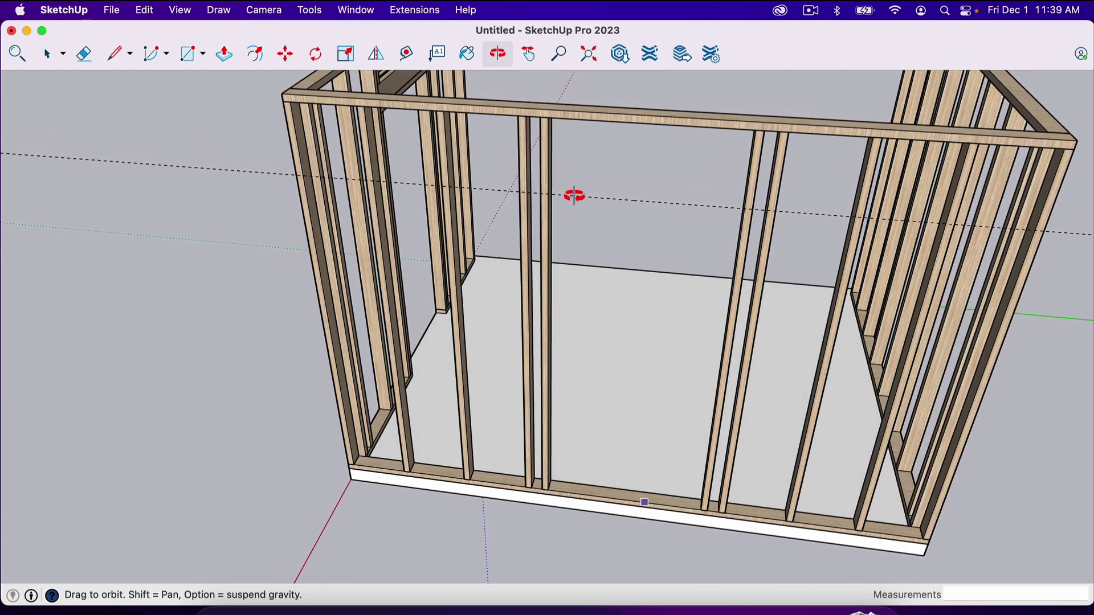
{"action": "scroll", "coordinate": [554, 134], "scroll_direction": "up", "scroll_amount": 5}
{"action": "left_click_drag", "start_coordinate": [554, 133], "coordinate": [547, 131]}
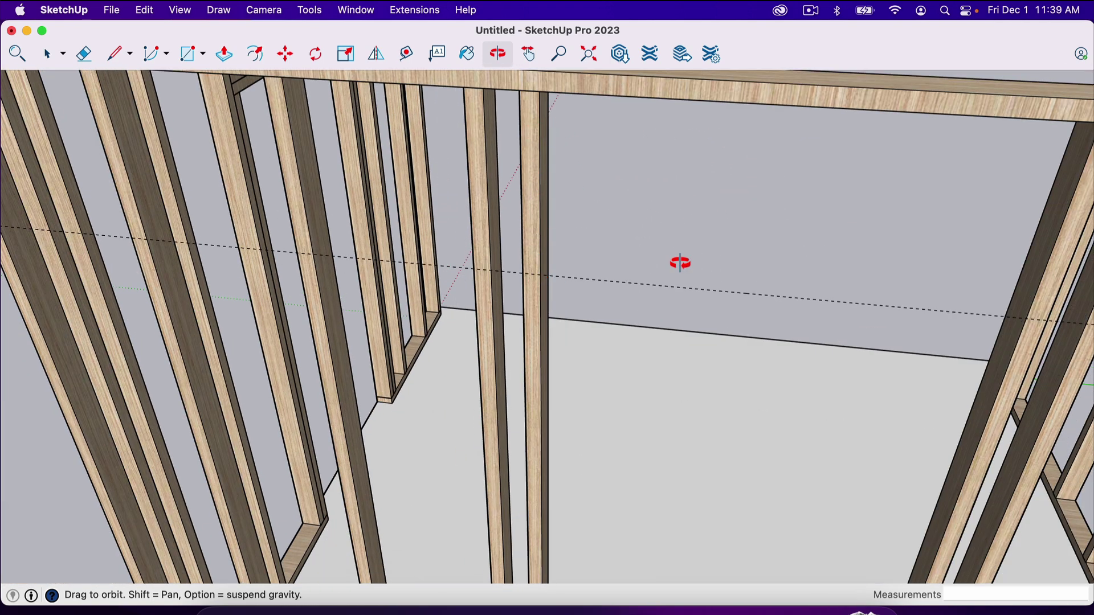
{"action": "left_click_drag", "start_coordinate": [726, 262], "coordinate": [711, 325]}
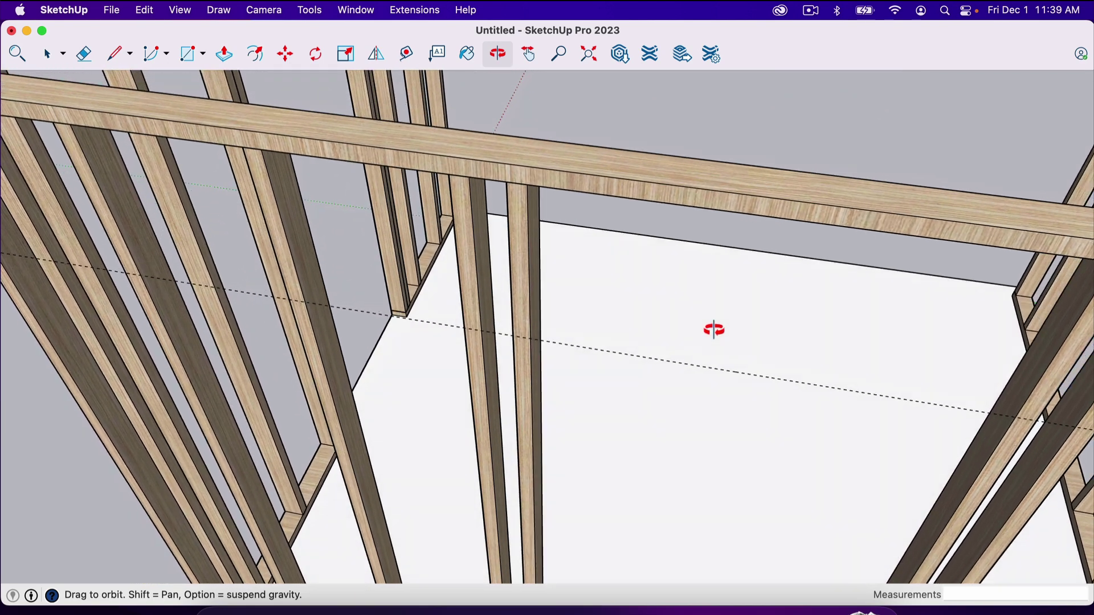
{"action": "key", "text": "space"}
{"action": "left_click", "coordinate": [526, 224]}
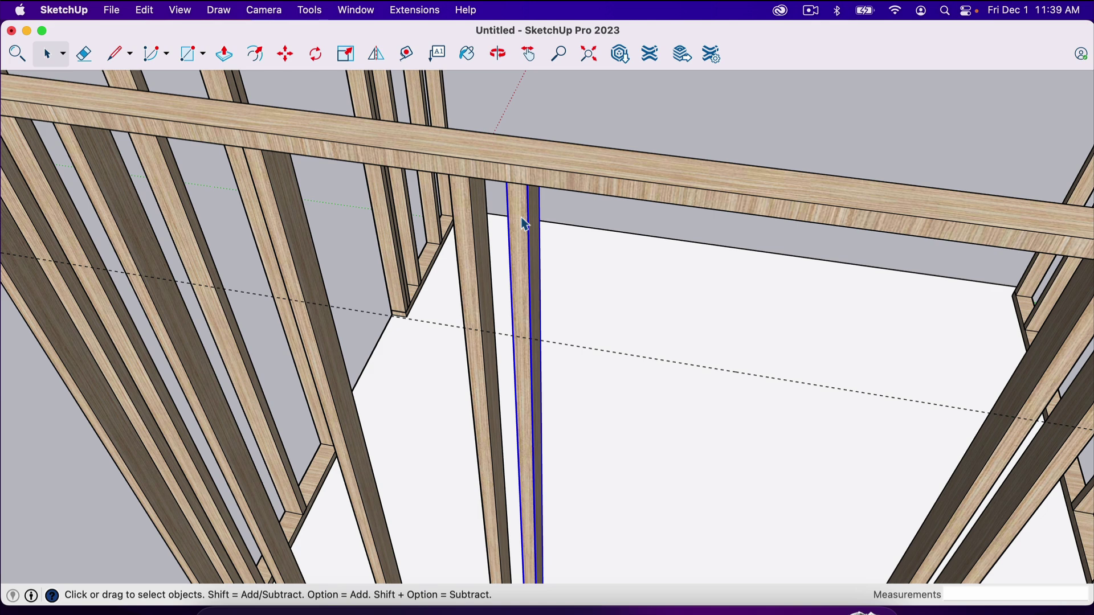
{"action": "right_click", "coordinate": [524, 223]}
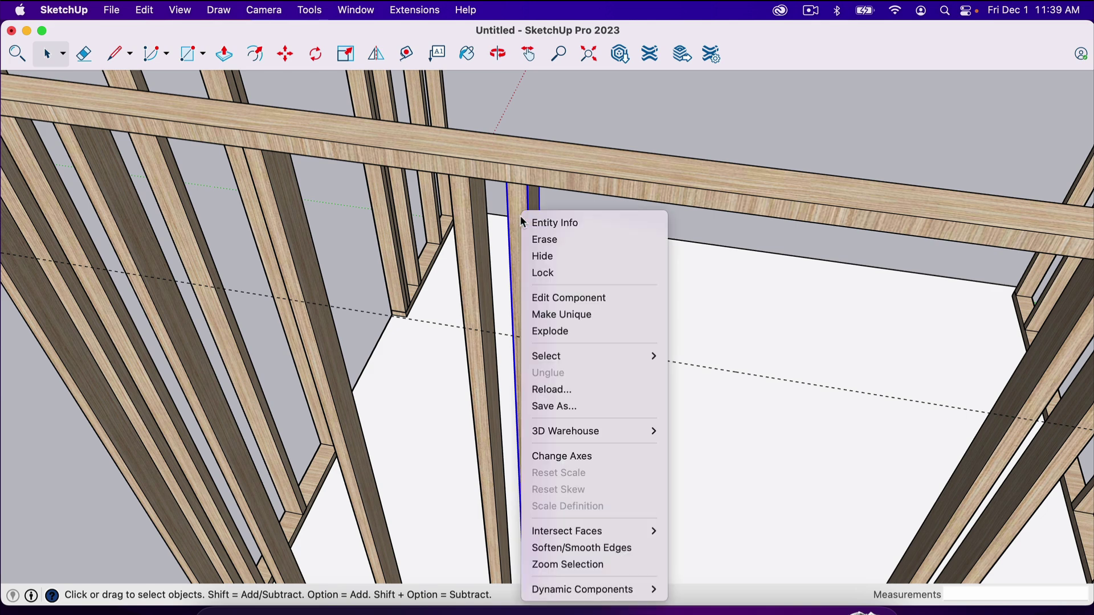
{"action": "left_click", "coordinate": [589, 319]}
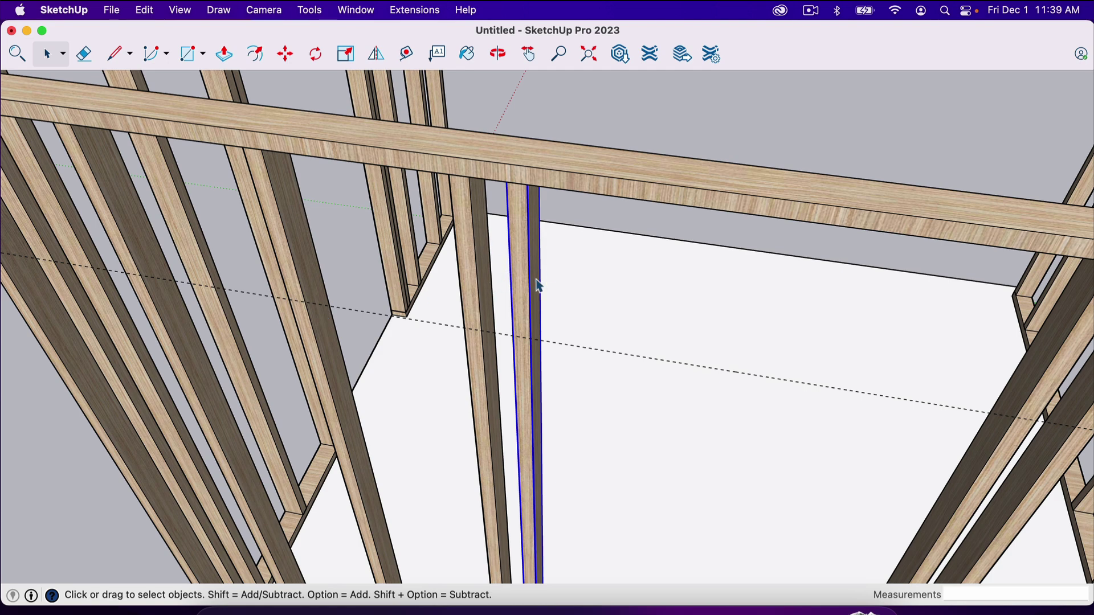
Step: Make the inner stud on the right side of the side wall's opening a unique component
{"action": "scroll", "coordinate": [481, 286], "scroll_direction": "down", "scroll_amount": 5}
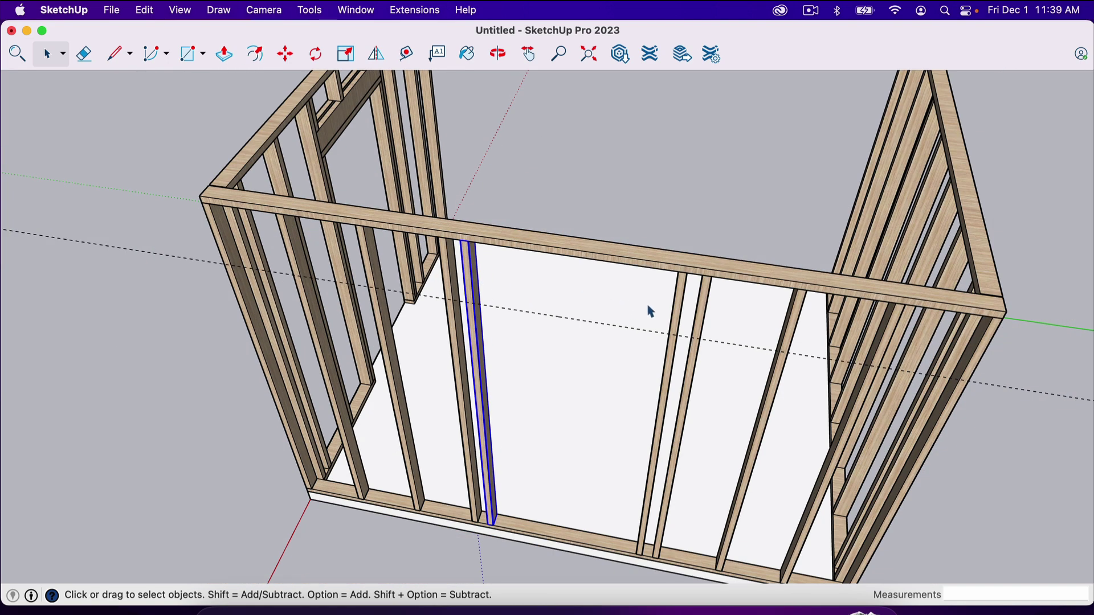
{"action": "scroll", "coordinate": [681, 308], "scroll_direction": "up", "scroll_amount": 3}
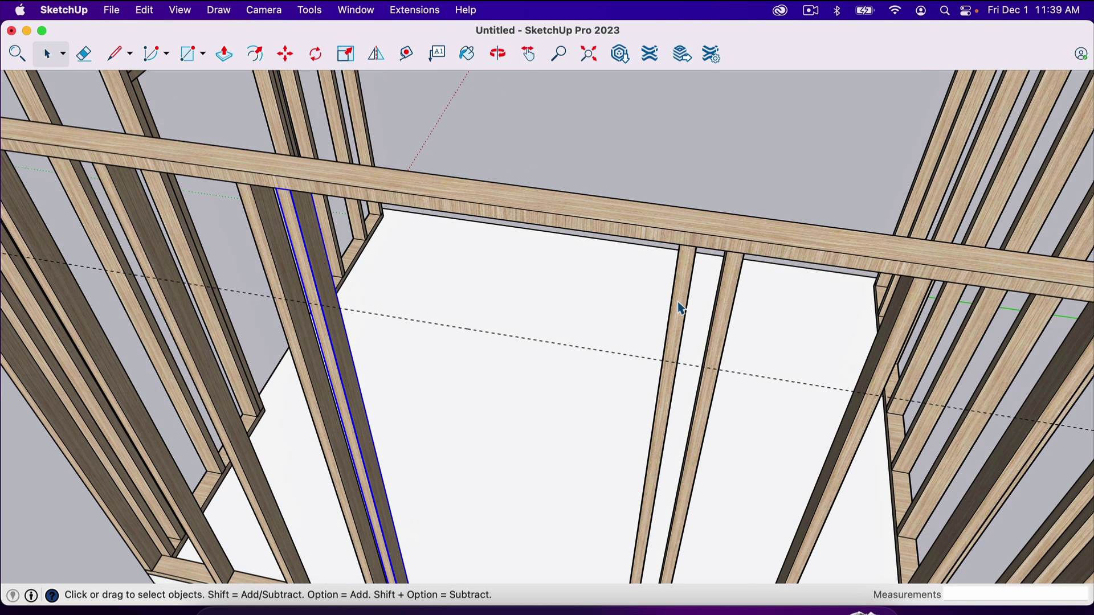
{"action": "left_click", "coordinate": [690, 273]}
{"action": "right_click", "coordinate": [691, 274]}
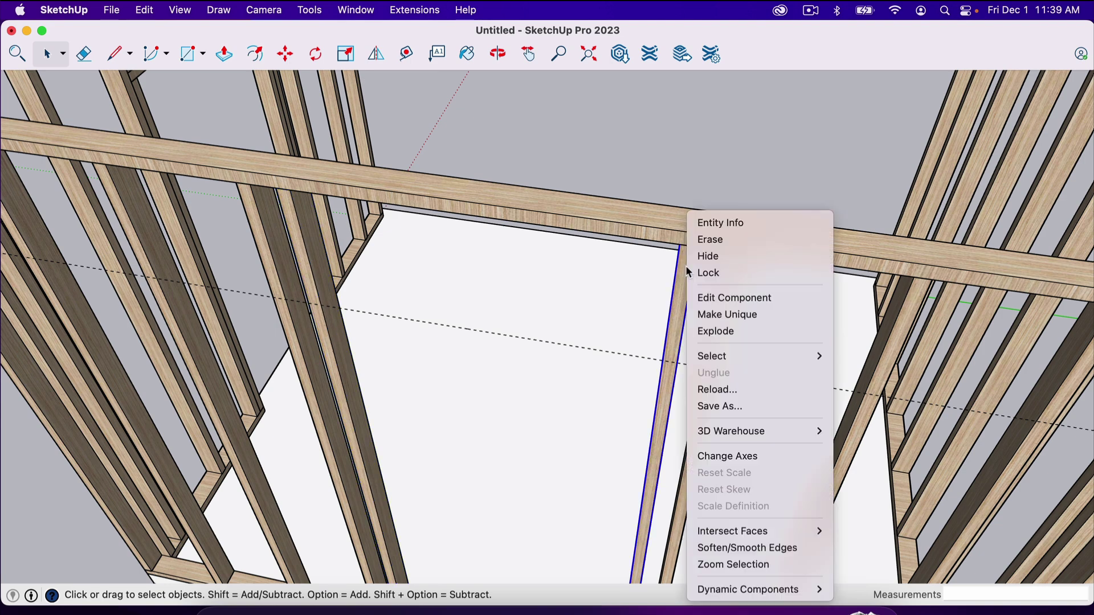
{"action": "left_click", "coordinate": [736, 314]}
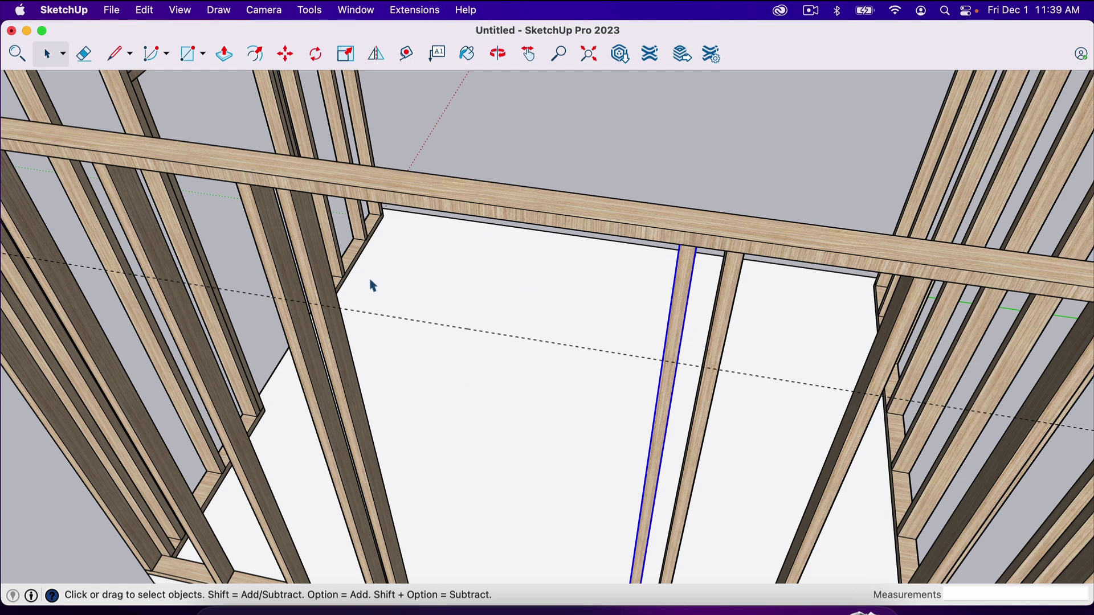
Step: Push the top face of the opening's right inner stud down 1' 3 1/2" to the horizontal guide and close the component
{"action": "double_click", "coordinate": [691, 272]}
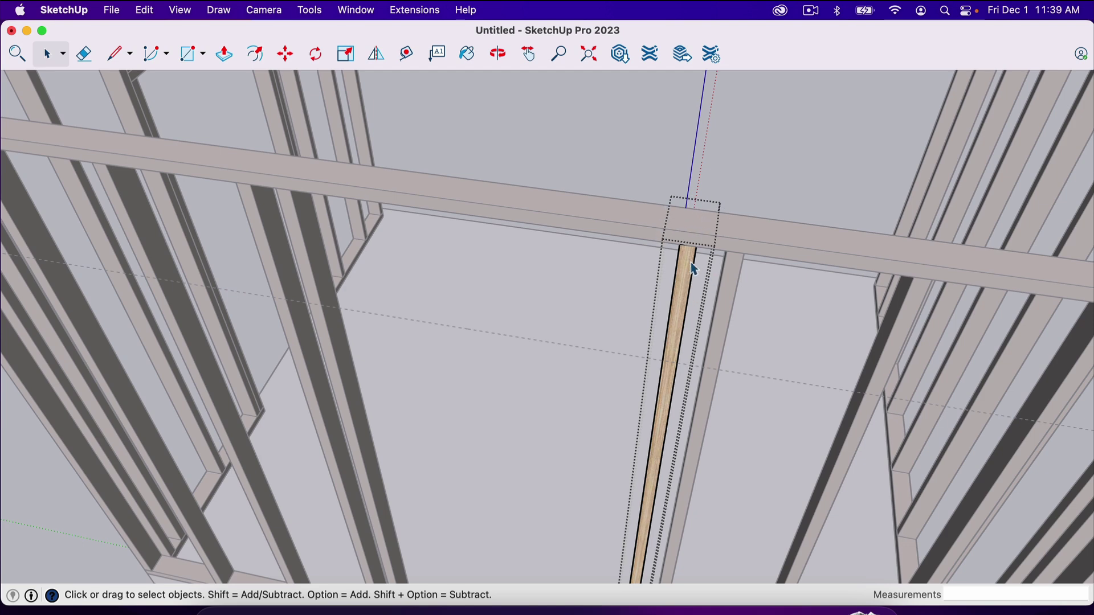
{"action": "key", "text": "p"}
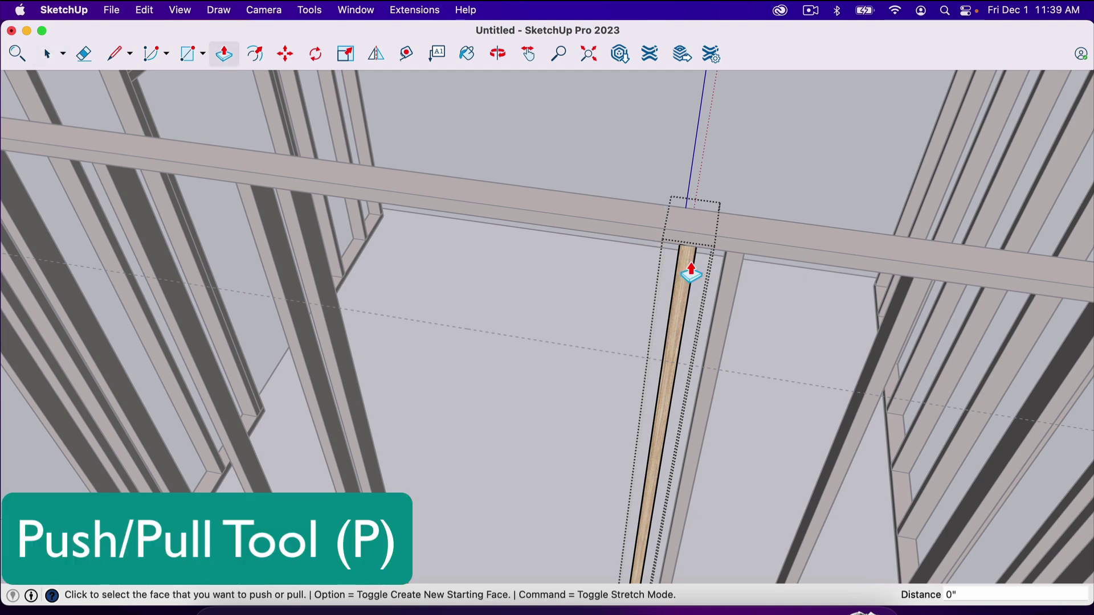
{"action": "left_click", "coordinate": [693, 233]}
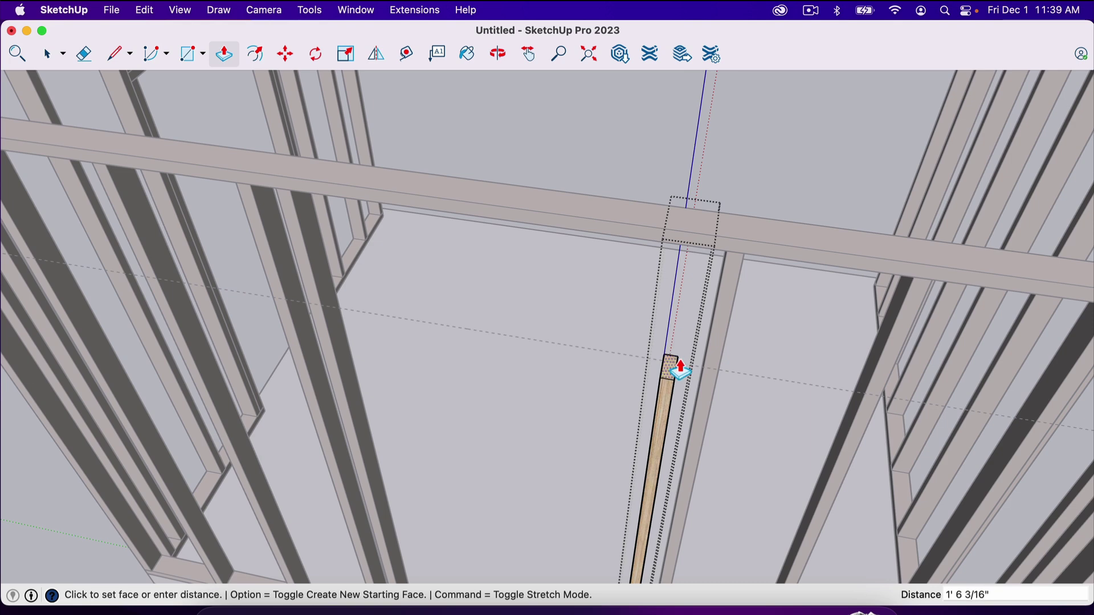
{"action": "left_click", "coordinate": [683, 365]}
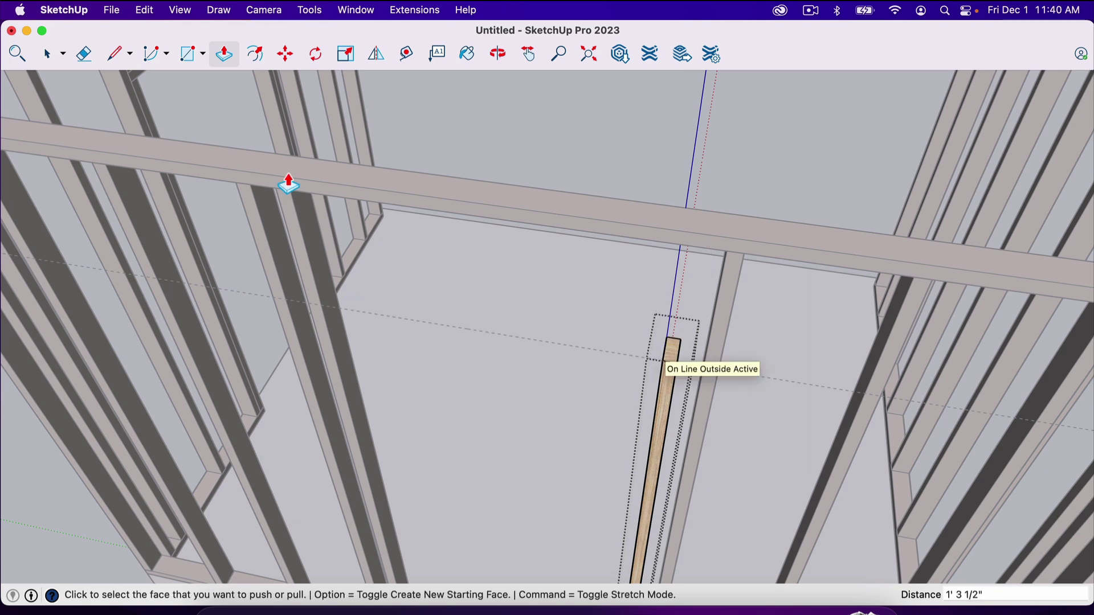
{"action": "key", "text": "space"}
{"action": "middle_click_drag", "start_coordinate": [331, 253], "coordinate": [497, 255]}
{"action": "key", "text": "space"}
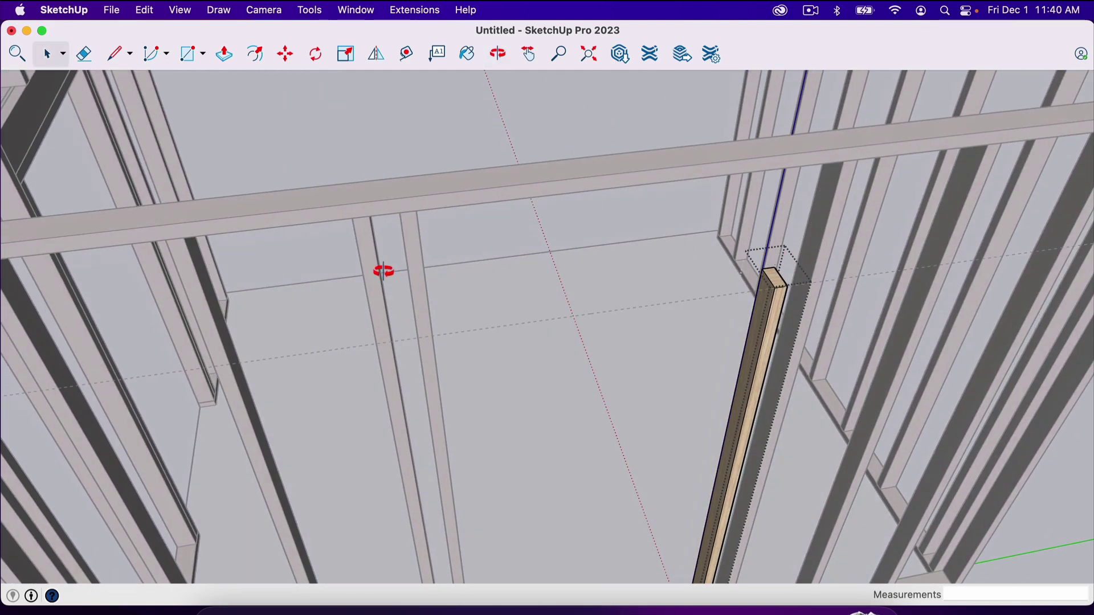
{"action": "left_click", "coordinate": [450, 233]}
Step: Measure the vertical distance from the underside of the side wall's top plate to the horizontal guide
{"action": "key", "text": "t"}
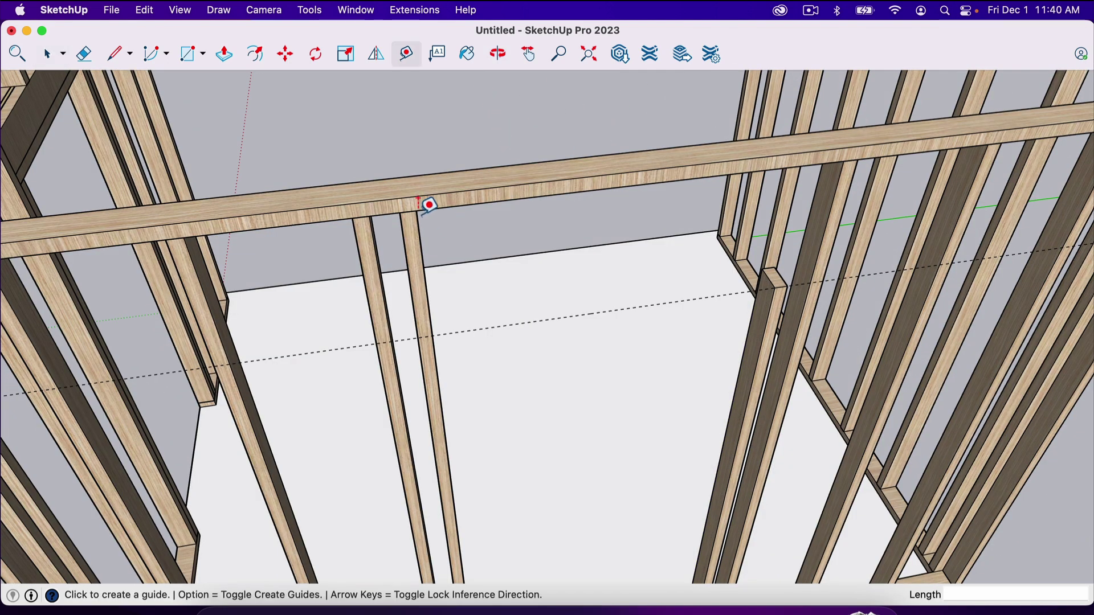
{"action": "left_click", "coordinate": [433, 208]}
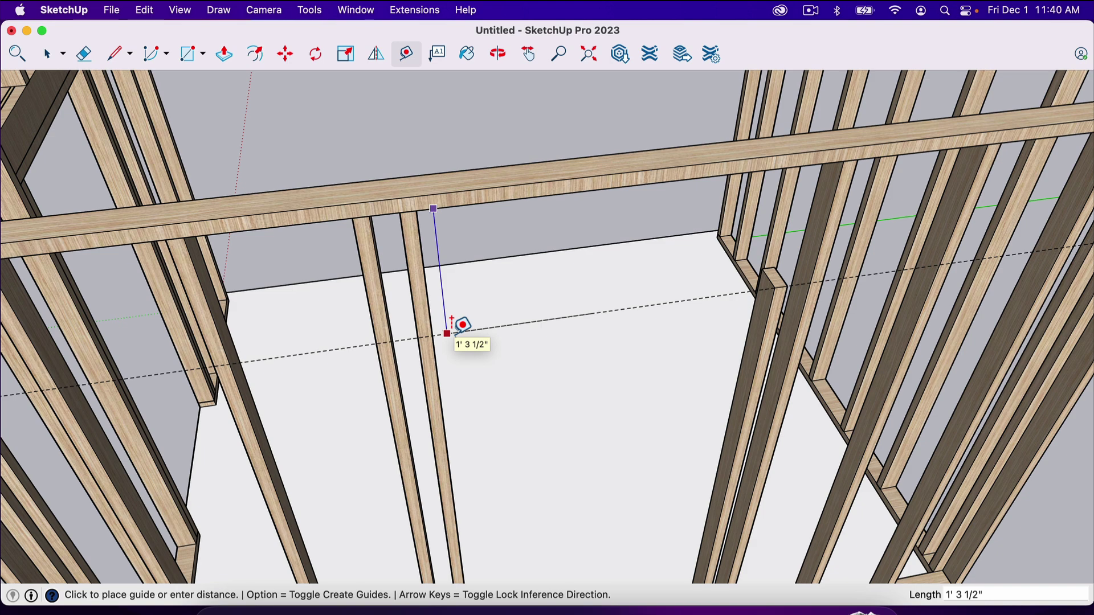
{"action": "key", "text": "space"}
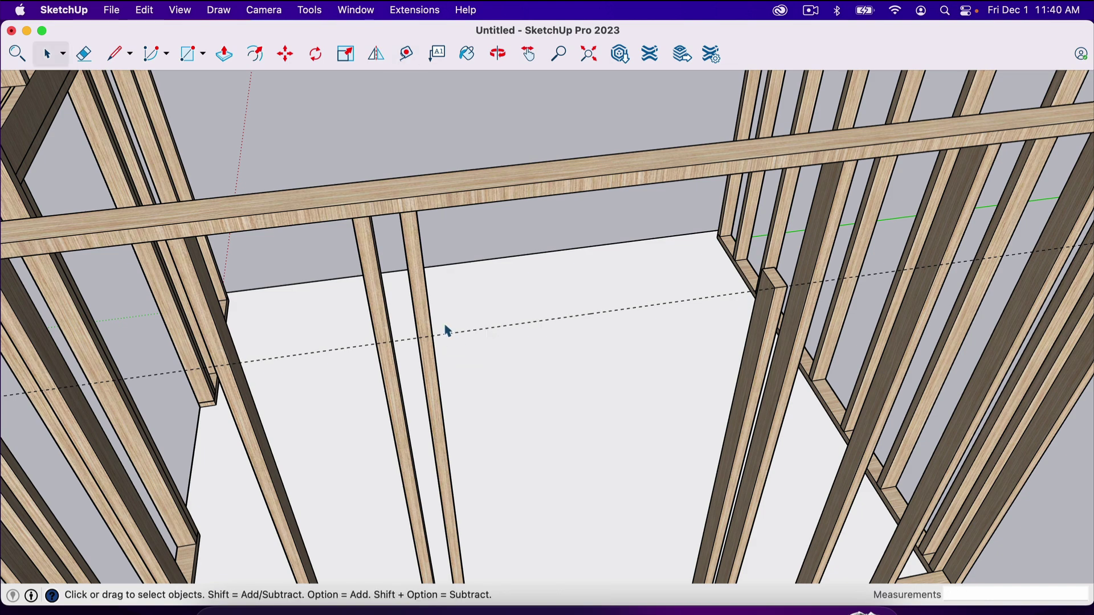
Step: Push the top face of the opening's left inner stud down 15.5" and close the component
{"action": "double_click", "coordinate": [415, 238]}
{"action": "left_click", "coordinate": [415, 238]}
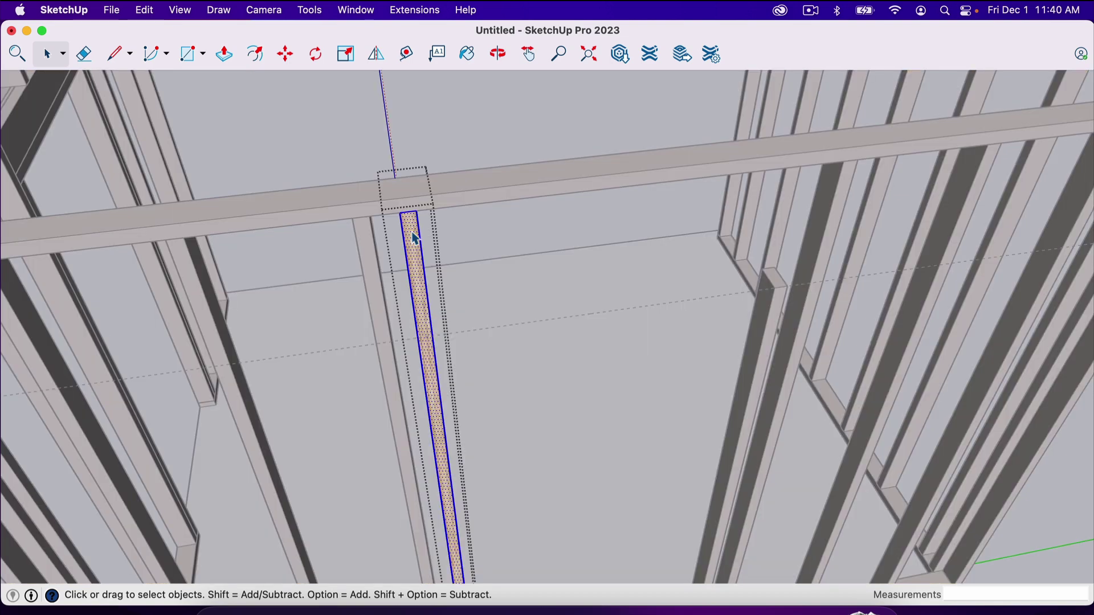
{"action": "key", "text": "p"}
{"action": "left_click", "coordinate": [410, 209]}
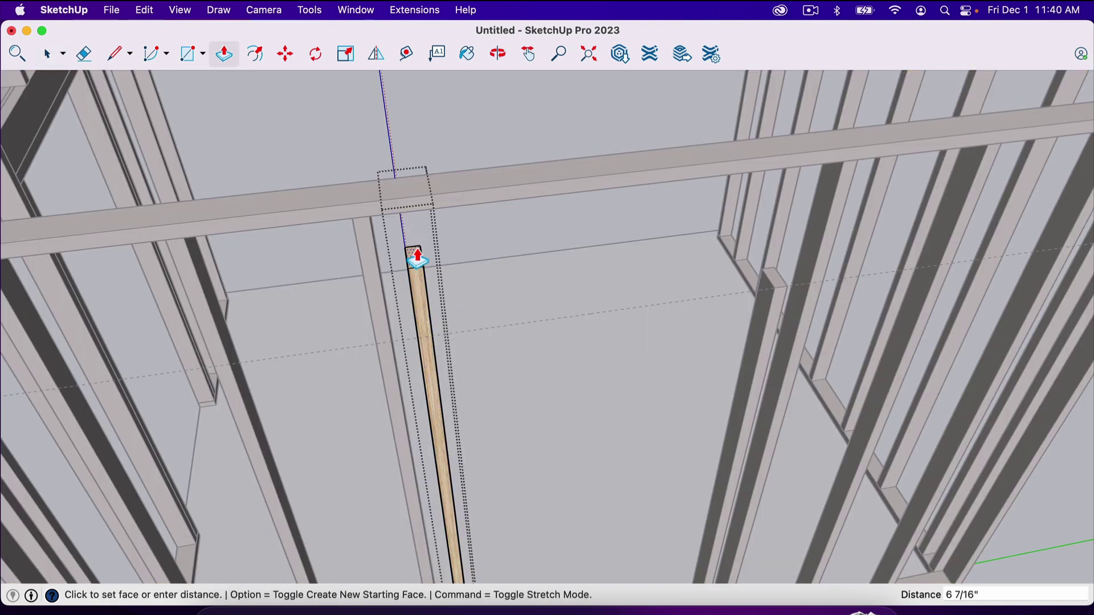
{"action": "left_click", "coordinate": [420, 263]}
{"action": "type", "text": "15.5"}
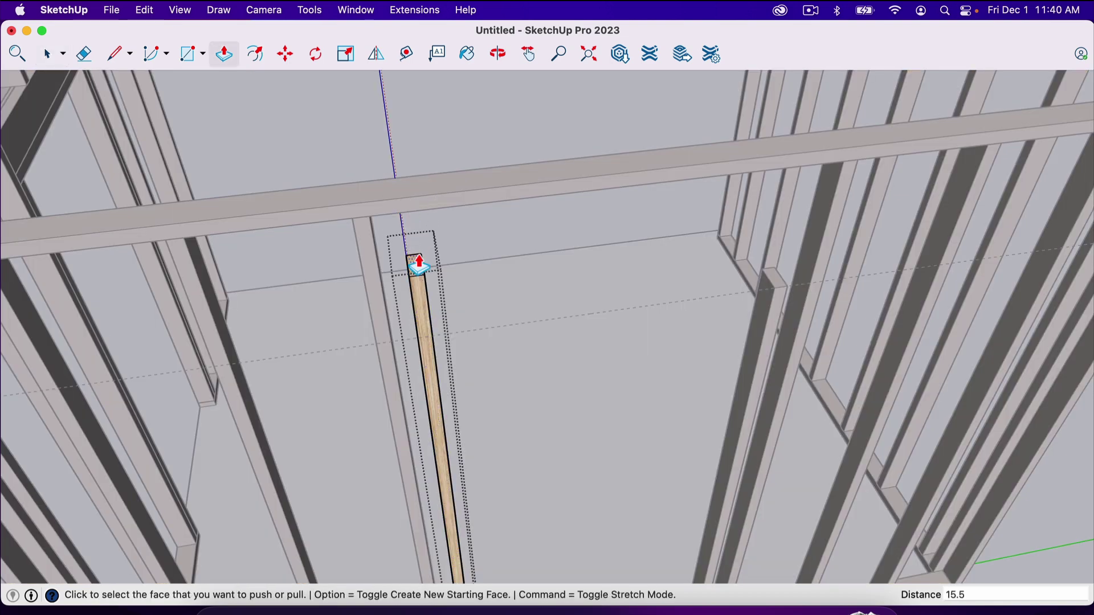
{"action": "key", "text": "Return"}
{"action": "key", "text": "space"}
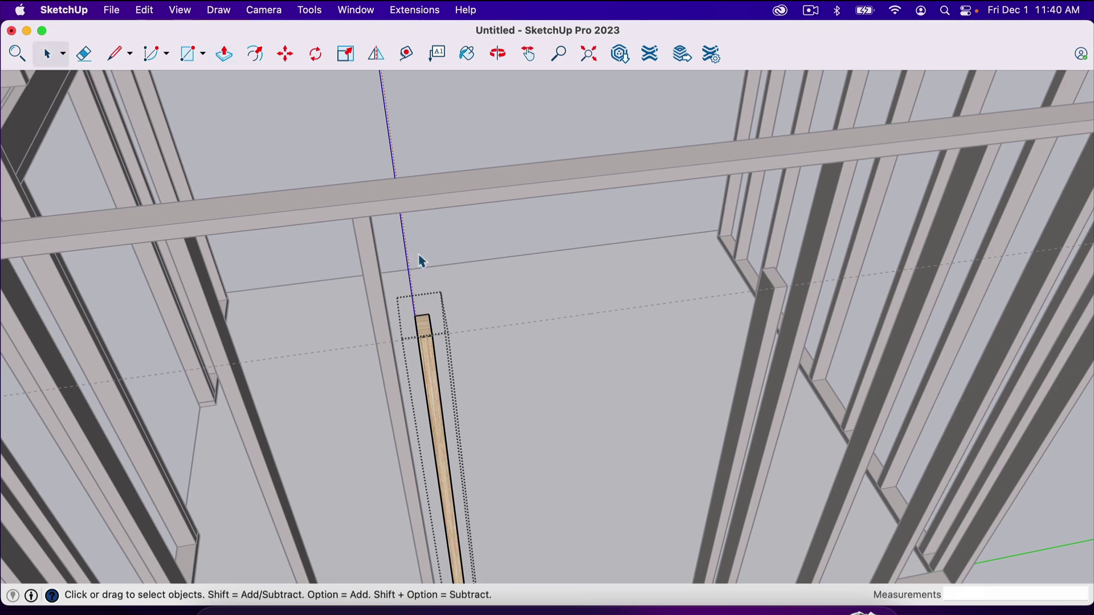
{"action": "left_click", "coordinate": [536, 253]}
{"action": "middle_click_drag", "start_coordinate": [549, 308], "coordinate": [525, 235]}
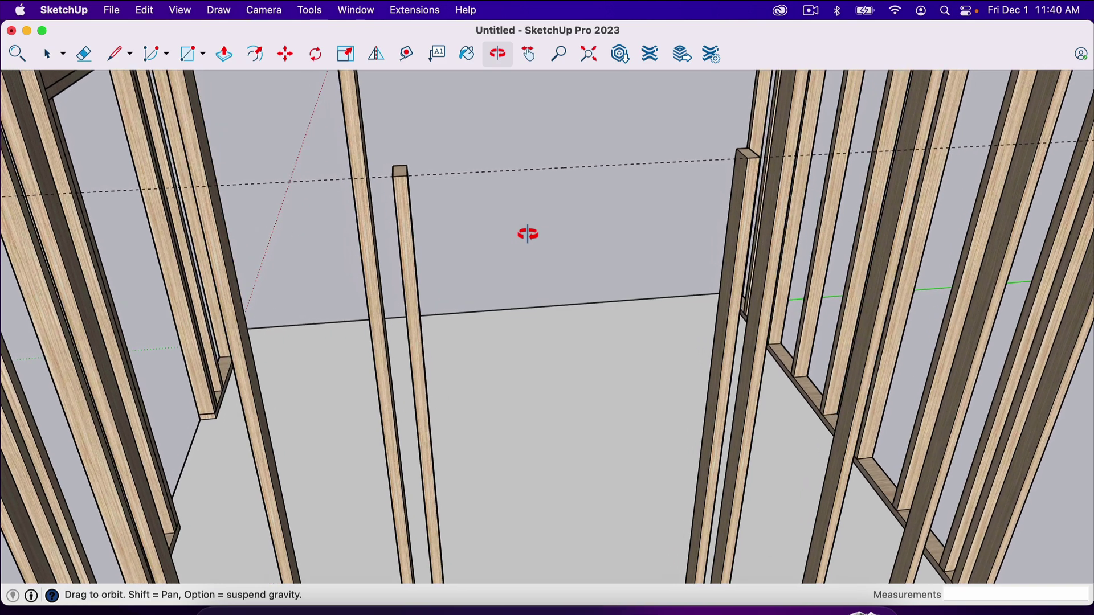
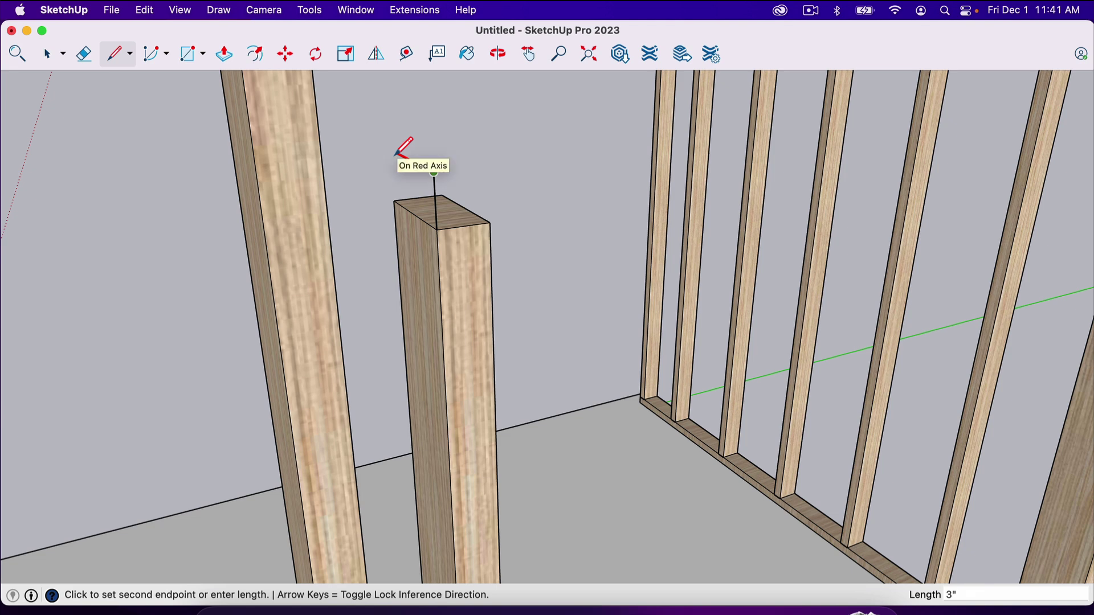
Step: Draw a vertical rectangular face 3 1/2" wide along the outer edge of the left inner stud's top
{"action": "key", "text": "Return"}
{"action": "left_click", "coordinate": [390, 151]}
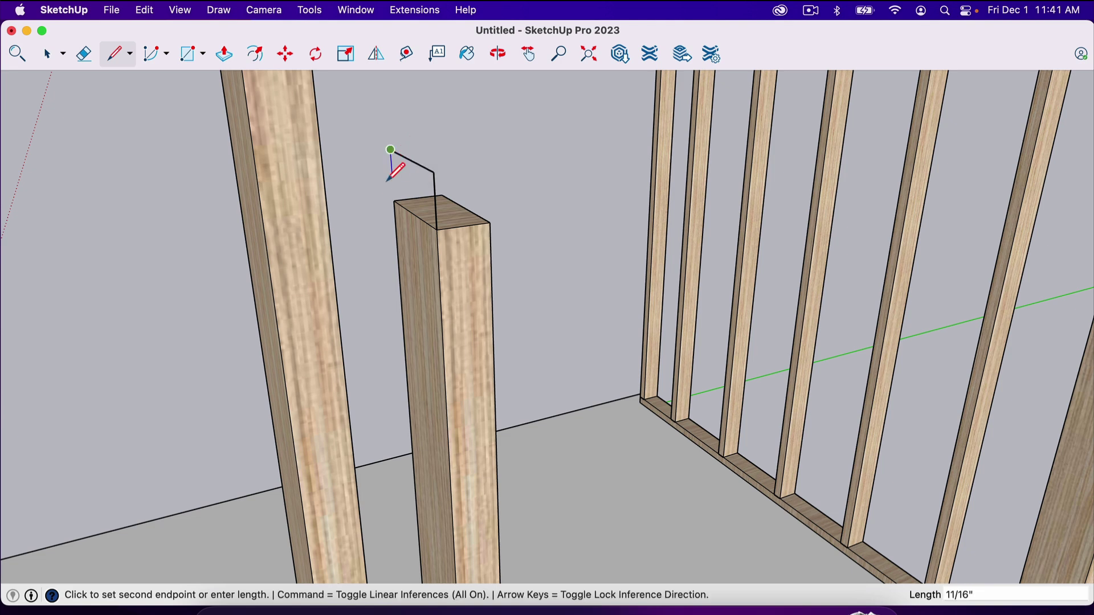
{"action": "left_click", "coordinate": [395, 200]}
{"action": "left_click", "coordinate": [437, 230]}
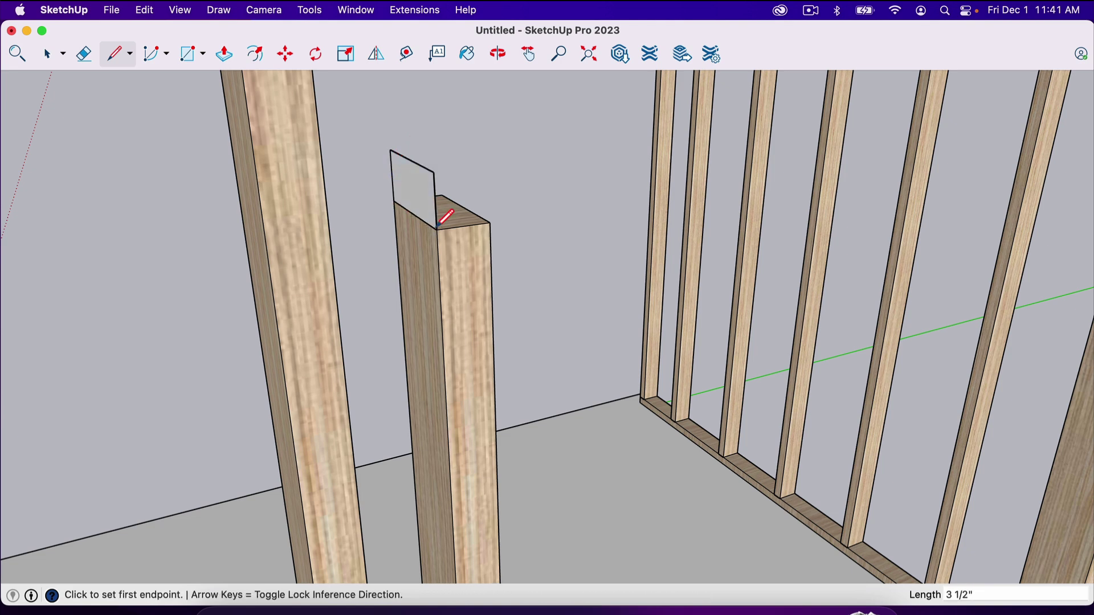
Step: Paint the back of the new face on the left inner stud with the wood-grain material and close the materials palette
{"action": "key", "text": "o"}
{"action": "left_click_drag", "start_coordinate": [547, 259], "coordinate": [295, 342]}
{"action": "scroll", "coordinate": [296, 249], "scroll_direction": "up", "scroll_amount": 5}
{"action": "scroll", "coordinate": [296, 250], "scroll_direction": "up", "scroll_amount": 3}
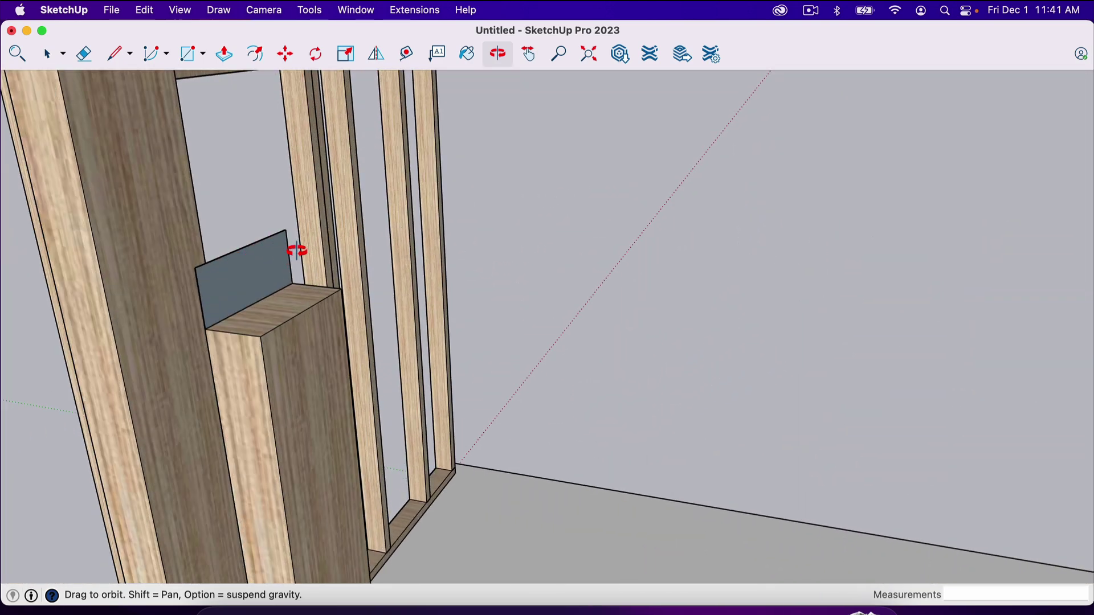
{"action": "key", "text": "b"}
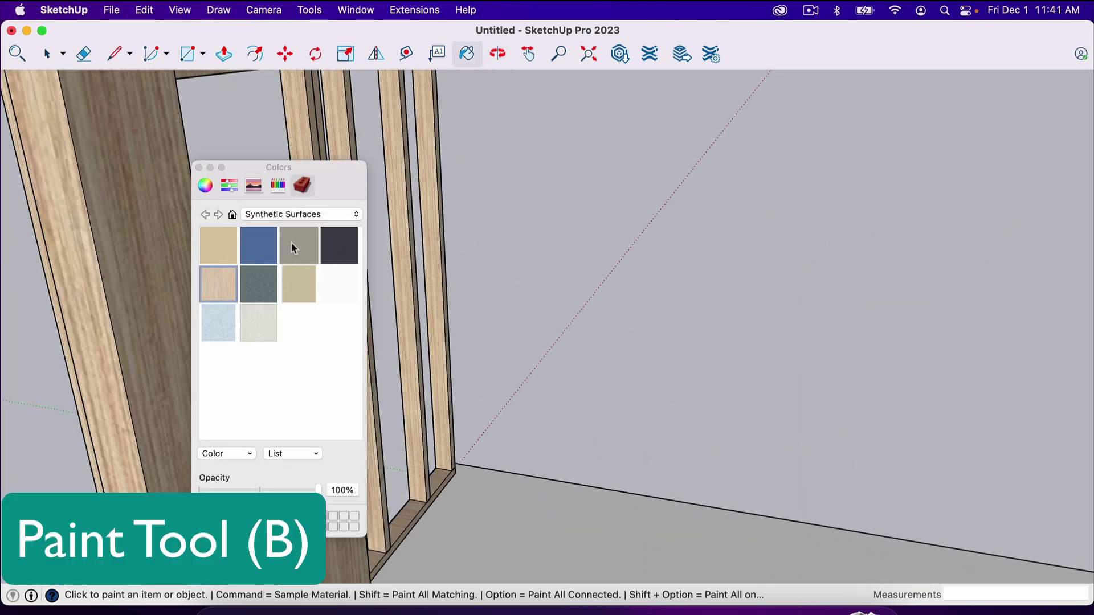
{"action": "left_click_drag", "start_coordinate": [252, 167], "coordinate": [522, 161]}
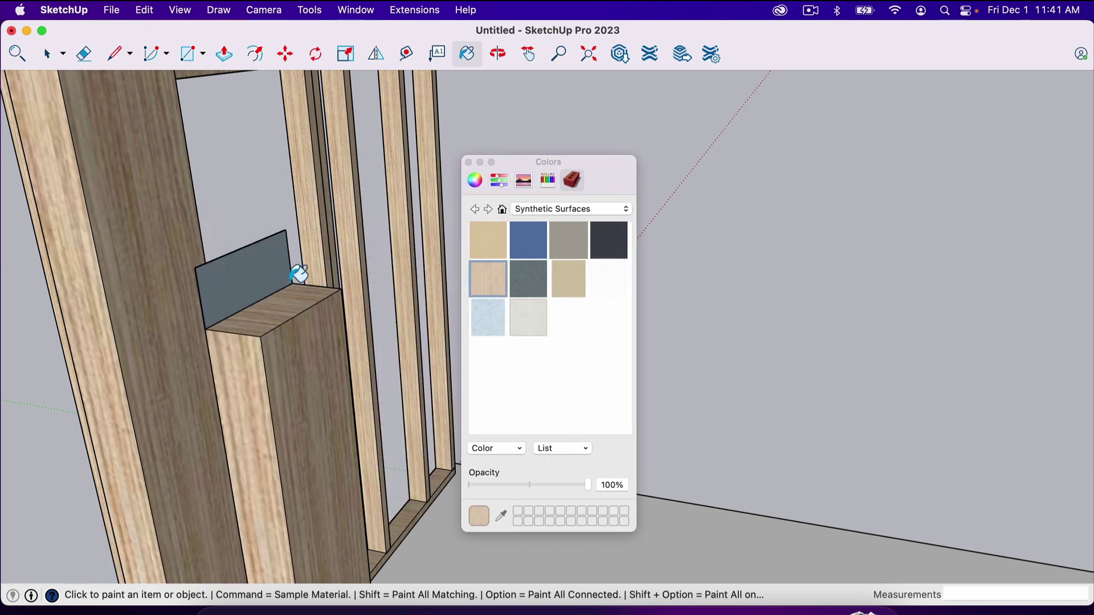
{"action": "left_click", "coordinate": [266, 268]}
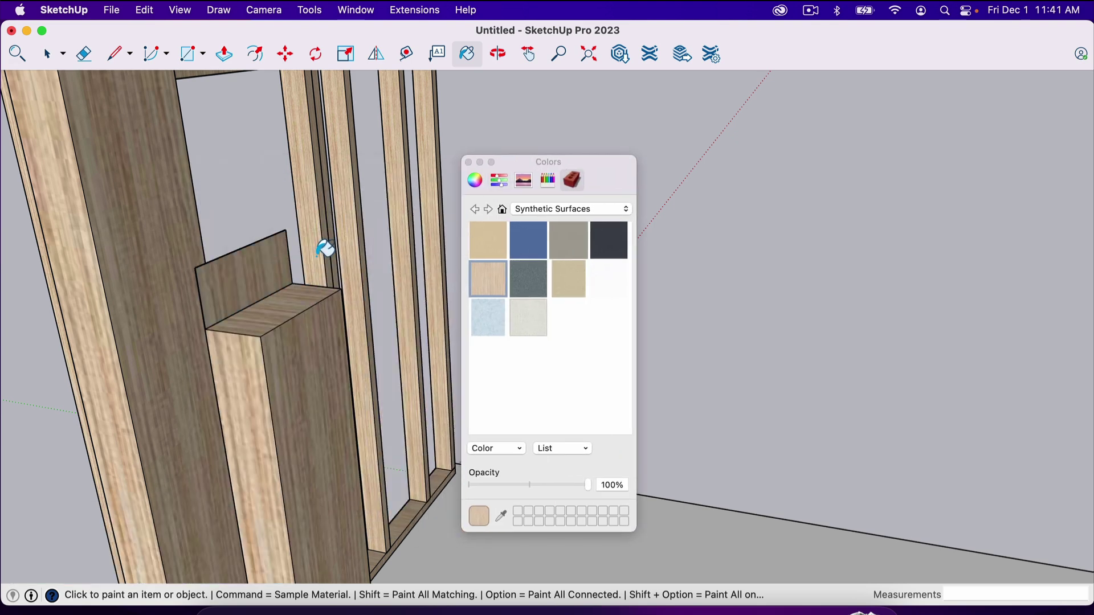
{"action": "left_click", "coordinate": [469, 163]}
Step: Extrude the painted face 41" across the opening to span both shortened inner studs
{"action": "key", "text": "p"}
{"action": "left_click", "coordinate": [238, 286]}
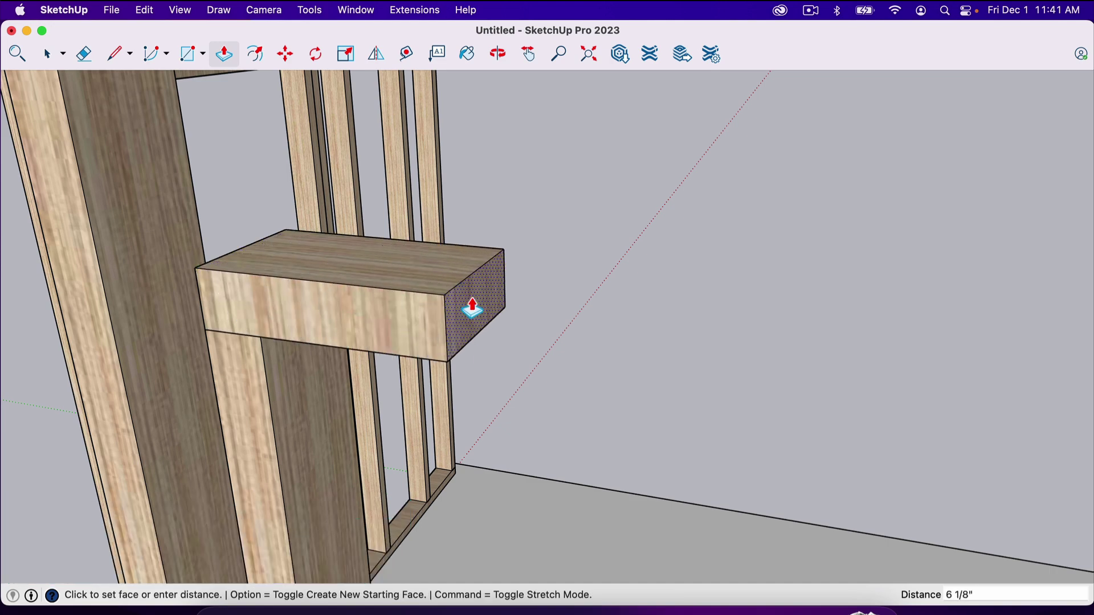
{"action": "left_click", "coordinate": [472, 308]}
{"action": "scroll", "coordinate": [472, 308], "scroll_direction": "down", "scroll_amount": 6}
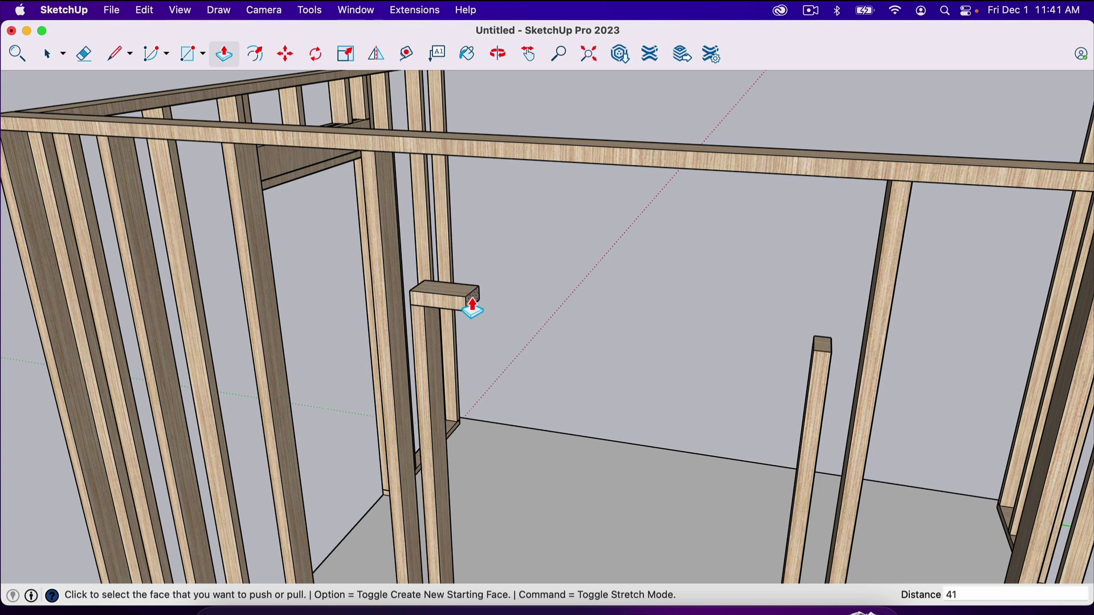
{"action": "left_click", "coordinate": [473, 308]}
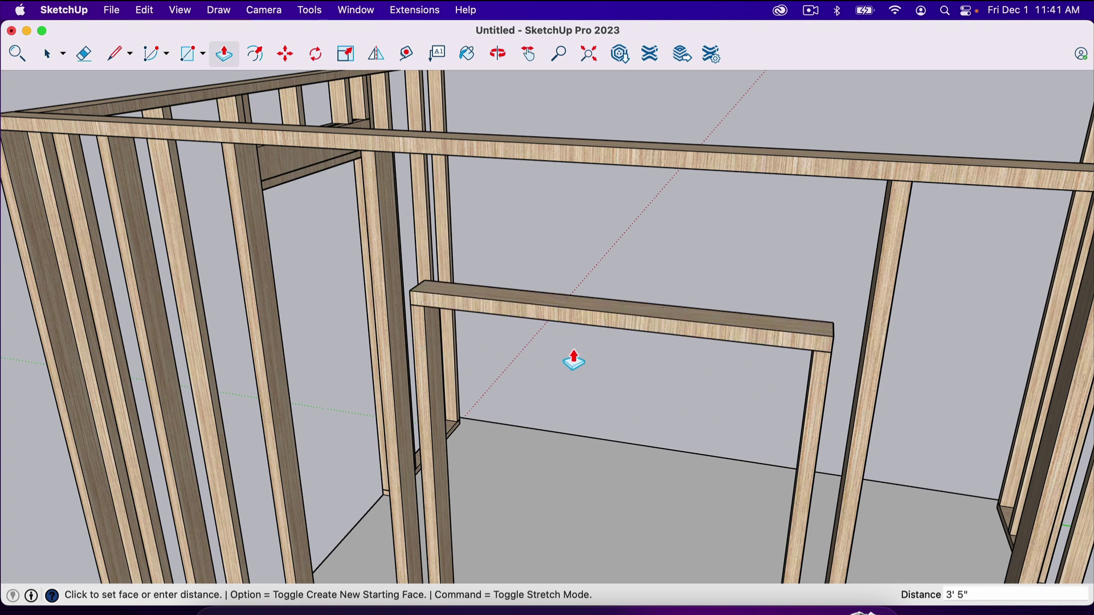
Step: Turn the whole horizontal board spanning the two inner studs into a component named "top"
{"action": "key", "text": "space"}
{"action": "double_click", "coordinate": [654, 320]}
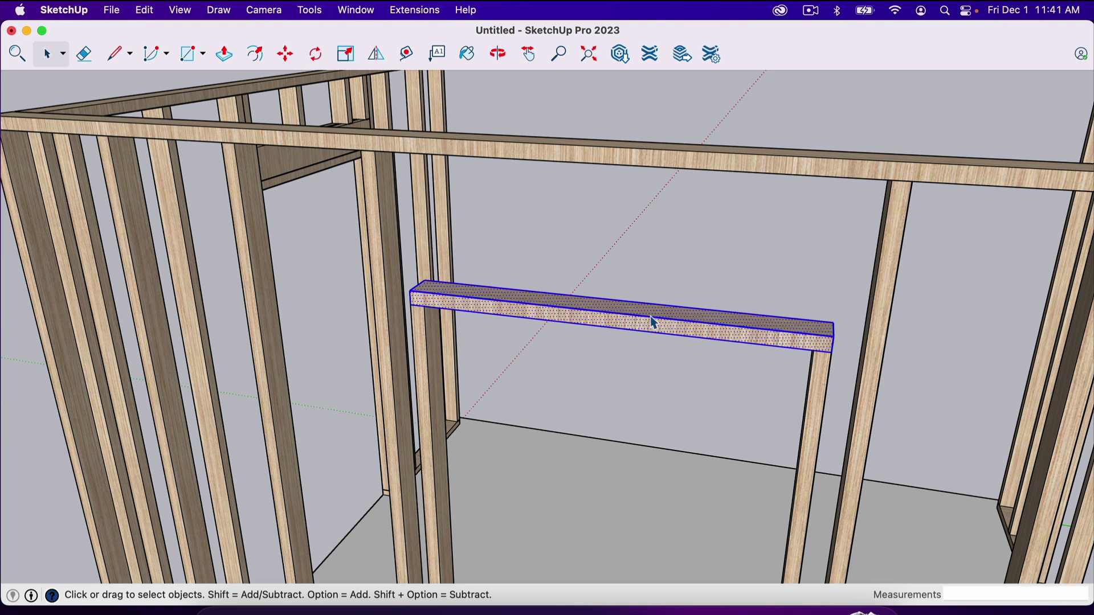
{"action": "right_click", "coordinate": [654, 323]}
{"action": "left_click", "coordinate": [723, 429]}
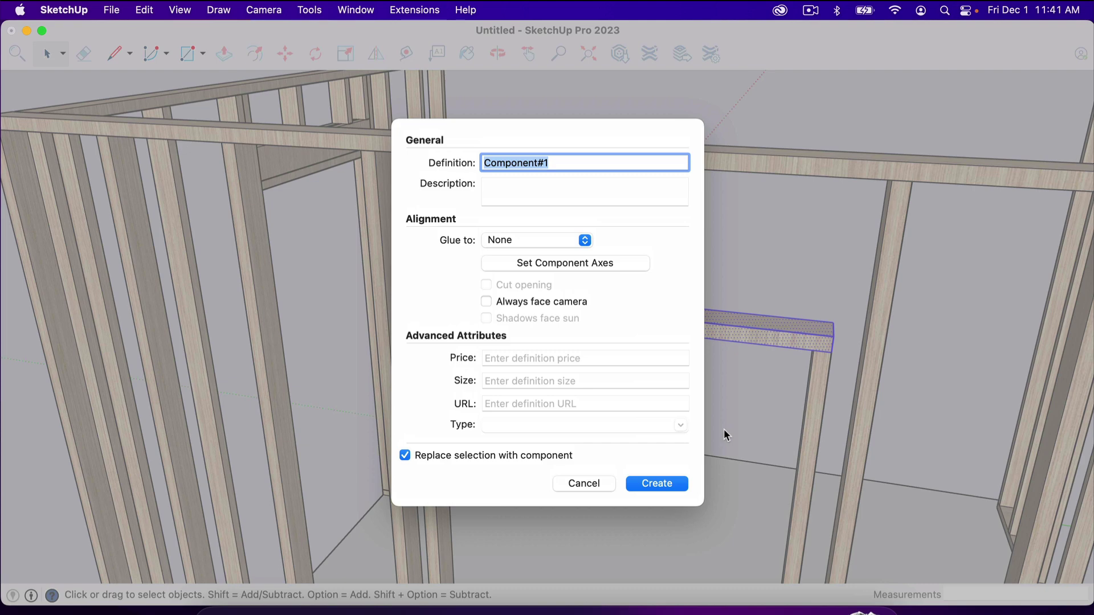
{"action": "type", "text": "top"}
{"action": "key", "text": "Return"}
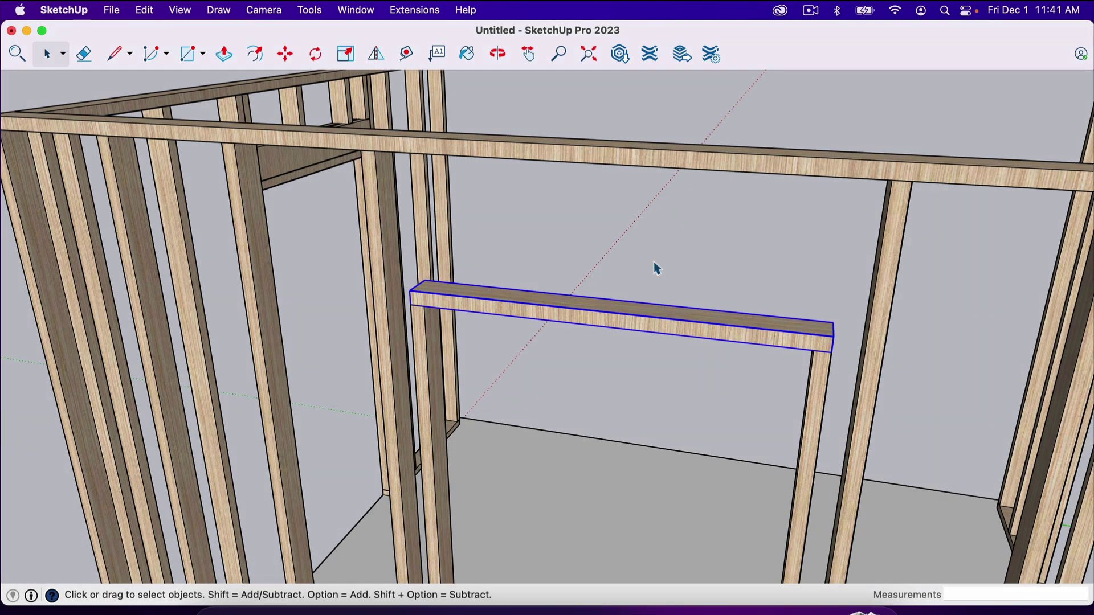
Step: Examine the header and short studs above the adjacent wall's door opening and compare them with the side wall's opening
{"action": "scroll", "coordinate": [432, 297], "scroll_direction": "up", "scroll_amount": 2}
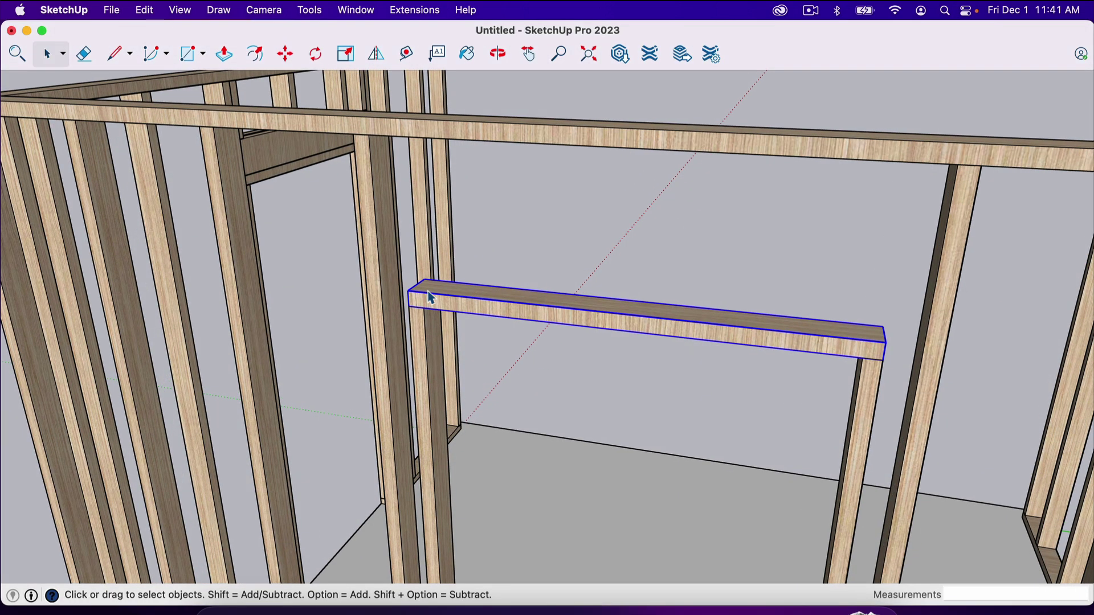
{"action": "middle_click_drag", "start_coordinate": [486, 325], "coordinate": [586, 285]}
{"action": "scroll", "coordinate": [586, 286], "scroll_direction": "up", "scroll_amount": 3}
{"action": "scroll", "coordinate": [587, 289], "scroll_direction": "down", "scroll_amount": 6}
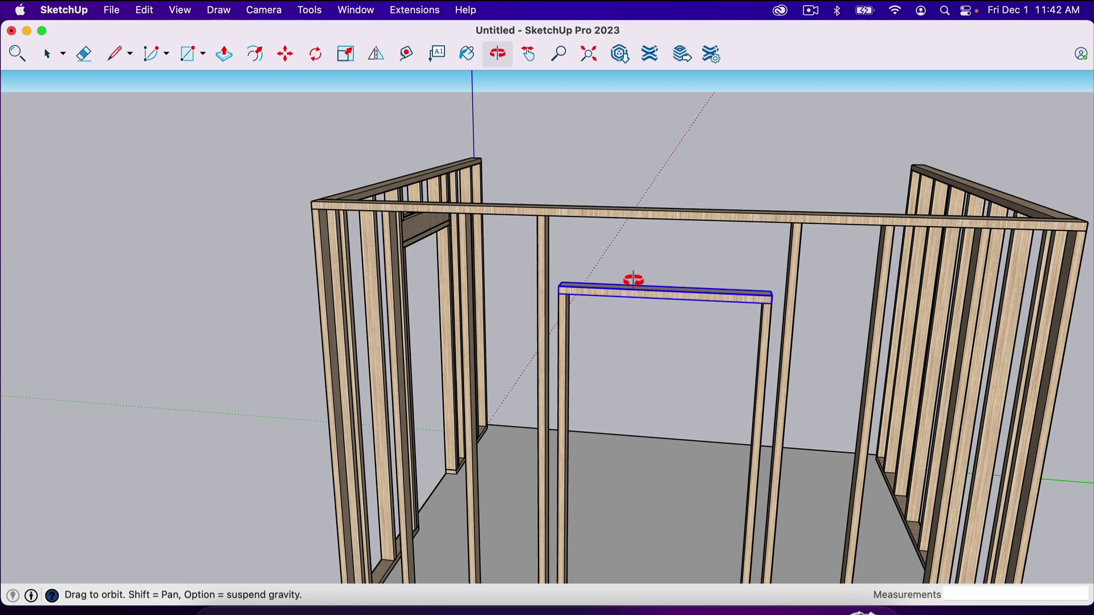
{"action": "left_click_drag", "start_coordinate": [632, 275], "coordinate": [484, 306]}
{"action": "scroll", "coordinate": [441, 194], "scroll_direction": "up", "scroll_amount": 10}
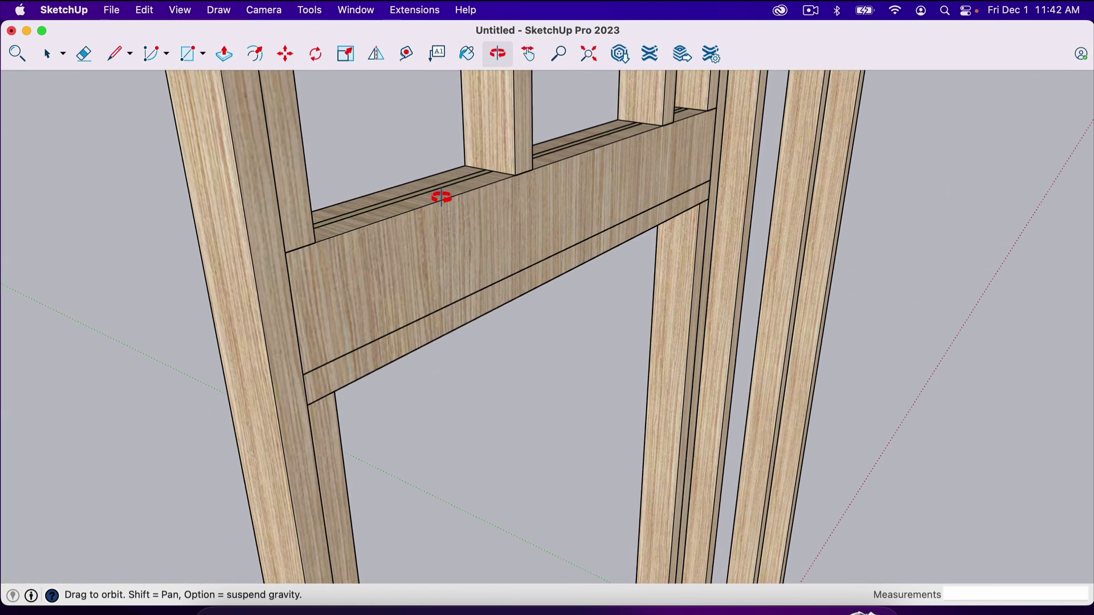
{"action": "left_click_drag", "start_coordinate": [442, 197], "coordinate": [483, 135]}
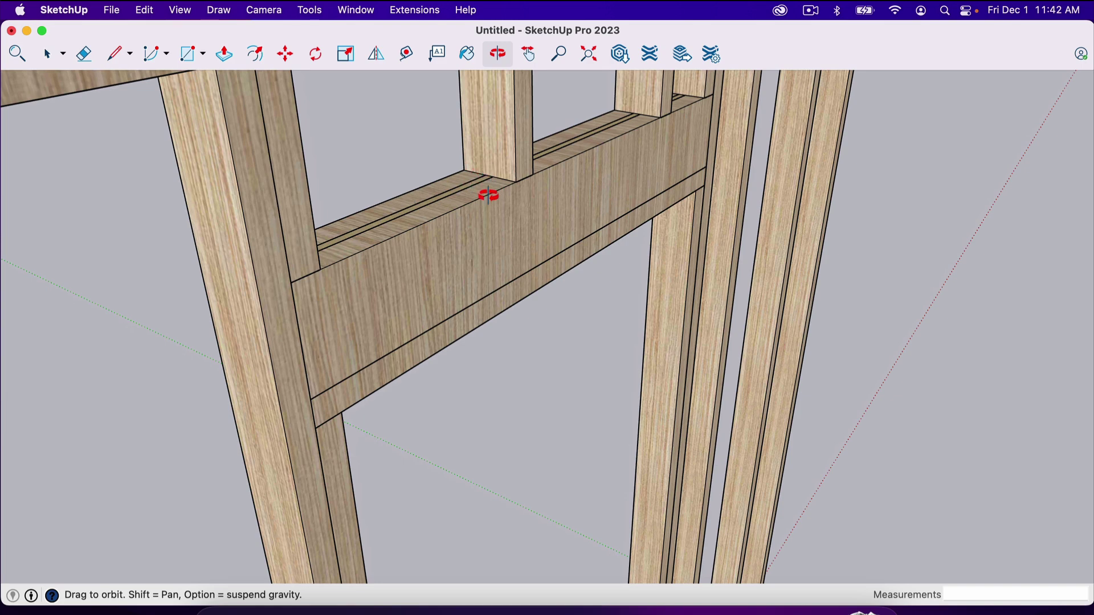
{"action": "scroll", "coordinate": [527, 228], "scroll_direction": "down", "scroll_amount": 15}
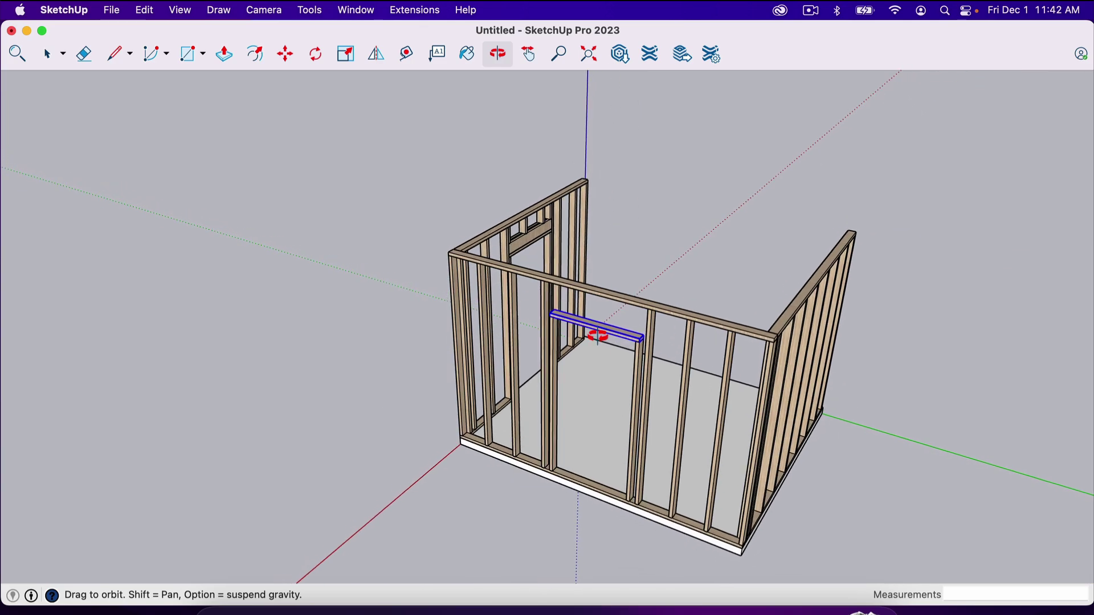
{"action": "scroll", "coordinate": [573, 317], "scroll_direction": "up", "scroll_amount": 10}
{"action": "scroll", "coordinate": [566, 308], "scroll_direction": "down", "scroll_amount": 6}
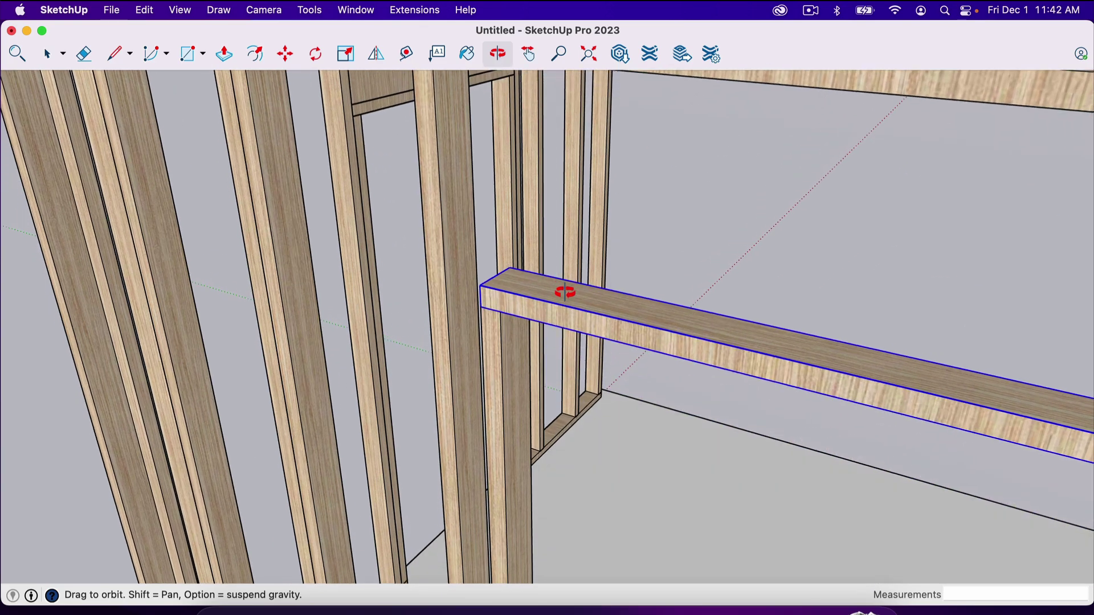
{"action": "scroll", "coordinate": [402, 321], "scroll_direction": "down", "scroll_amount": 4}
{"action": "left_click_drag", "start_coordinate": [402, 321], "coordinate": [476, 281]}
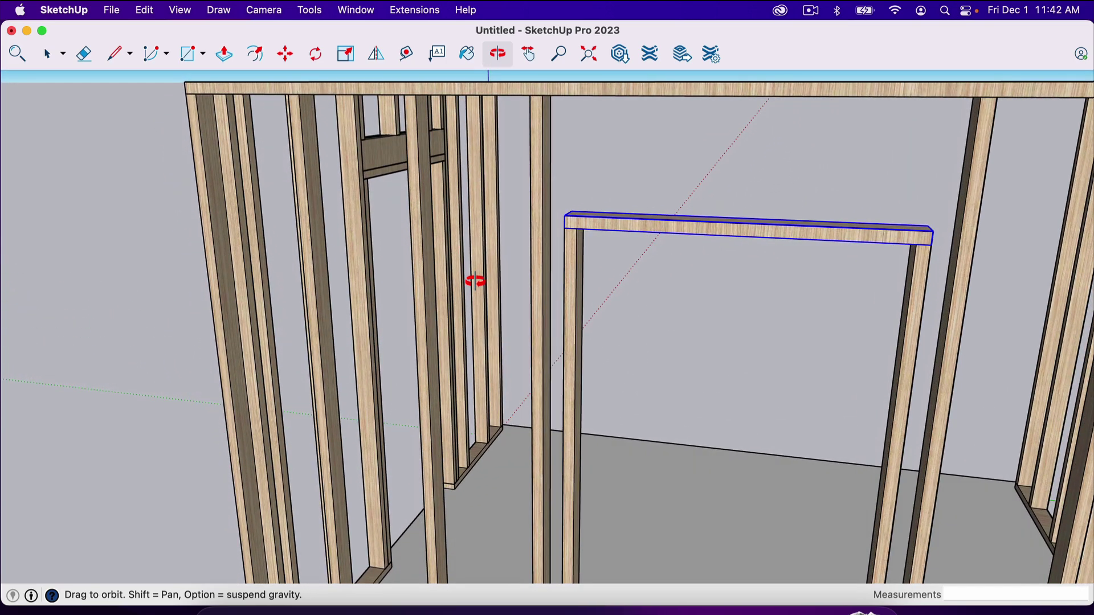
{"action": "mouse_move", "coordinate": [655, 283]}
{"action": "left_mouse_down"}
{"action": "mouse_move", "coordinate": [667, 303]}
{"action": "mouse_move", "coordinate": [635, 295]}
{"action": "mouse_move", "coordinate": [767, 320]}
{"action": "mouse_move", "coordinate": [769, 338]}
{"action": "mouse_move", "coordinate": [887, 322]}
{"action": "mouse_move", "coordinate": [755, 347]}
{"action": "mouse_move", "coordinate": [645, 332]}
{"action": "mouse_move", "coordinate": [633, 310]}
{"action": "mouse_move", "coordinate": [660, 297]}
{"action": "left_mouse_up"}
{"action": "scroll", "coordinate": [634, 295], "scroll_direction": "down", "scroll_amount": 5}
{"action": "scroll", "coordinate": [651, 296], "scroll_direction": "up", "scroll_amount": 5}
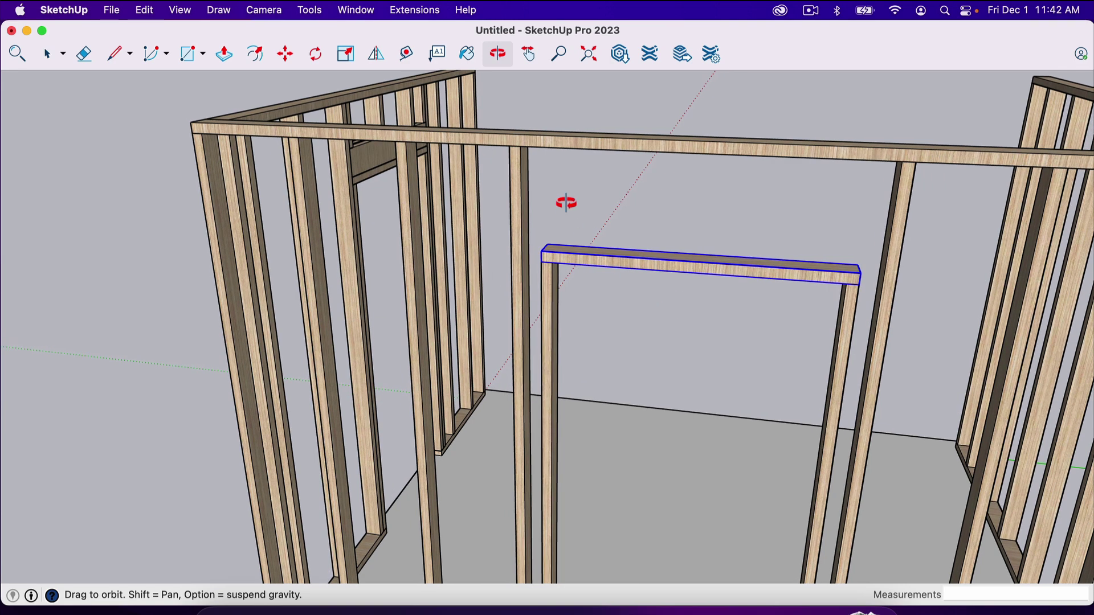
Step: Draw a vertical 41" by 5.5" rectangle rising from the outer top edge of the board spanning the opening
{"action": "scroll", "coordinate": [593, 215], "scroll_direction": "up", "scroll_amount": 5}
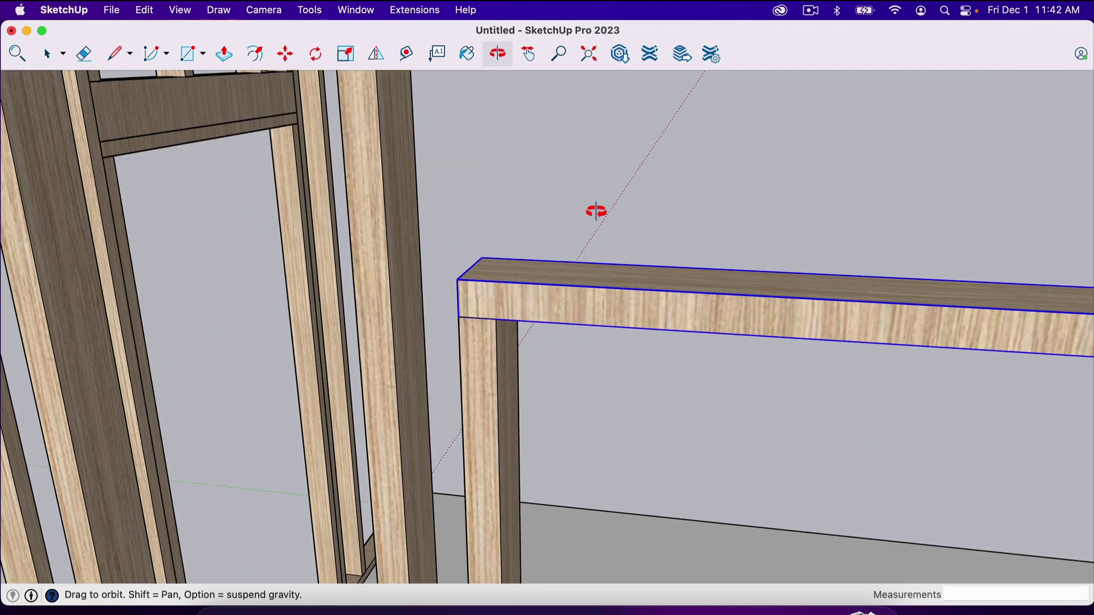
{"action": "key", "text": "l"}
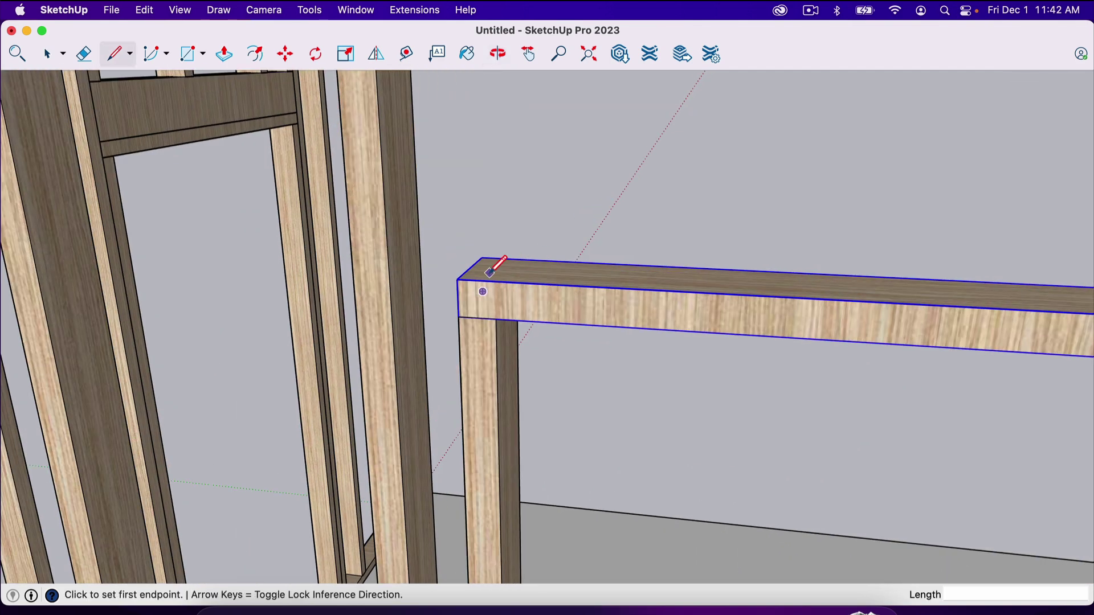
{"action": "scroll", "coordinate": [462, 278], "scroll_direction": "down", "scroll_amount": 2}
{"action": "scroll", "coordinate": [459, 279], "scroll_direction": "down", "scroll_amount": 4}
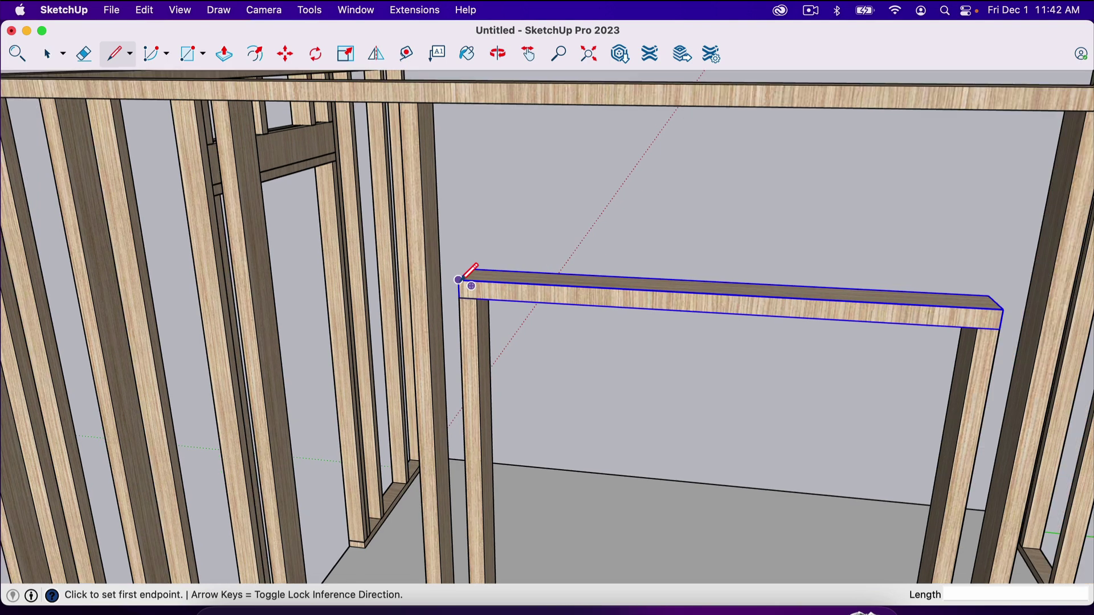
{"action": "key", "text": "r"}
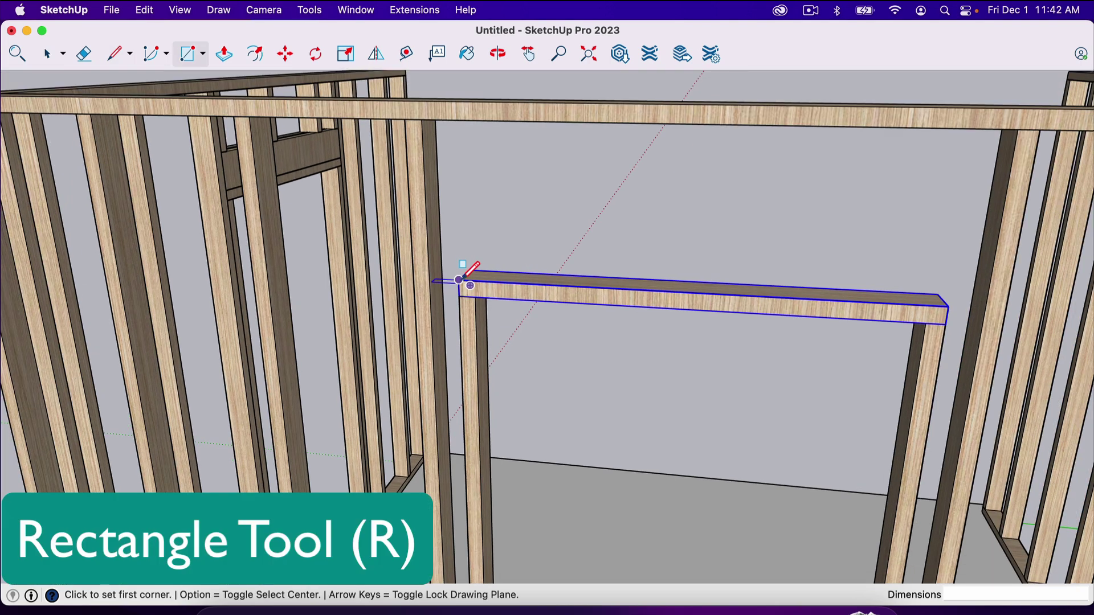
{"action": "left_click", "coordinate": [459, 280]}
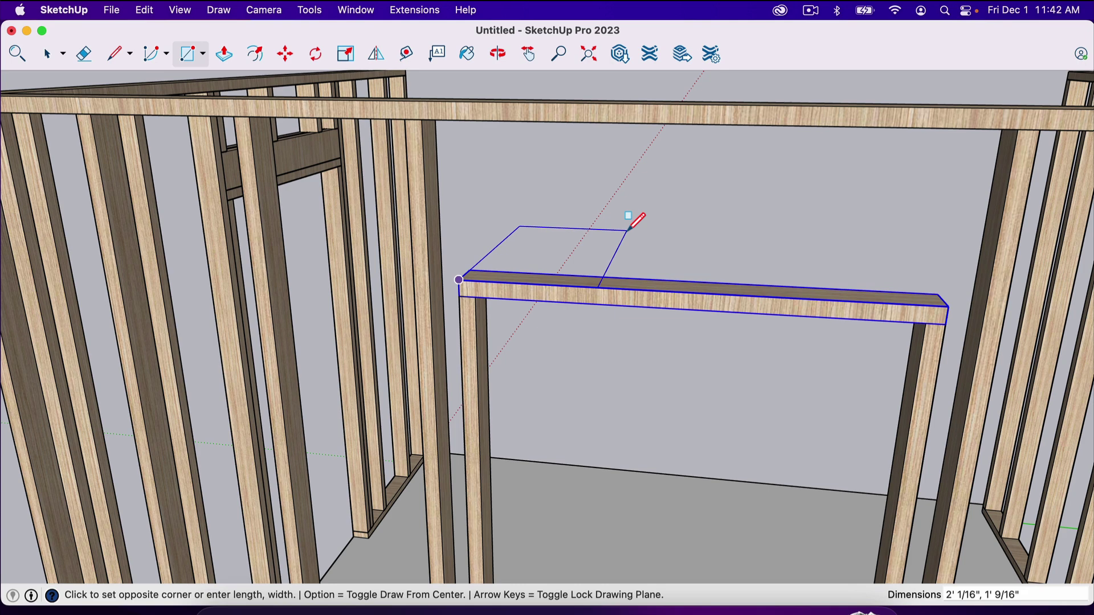
{"action": "key", "text": "Right"}
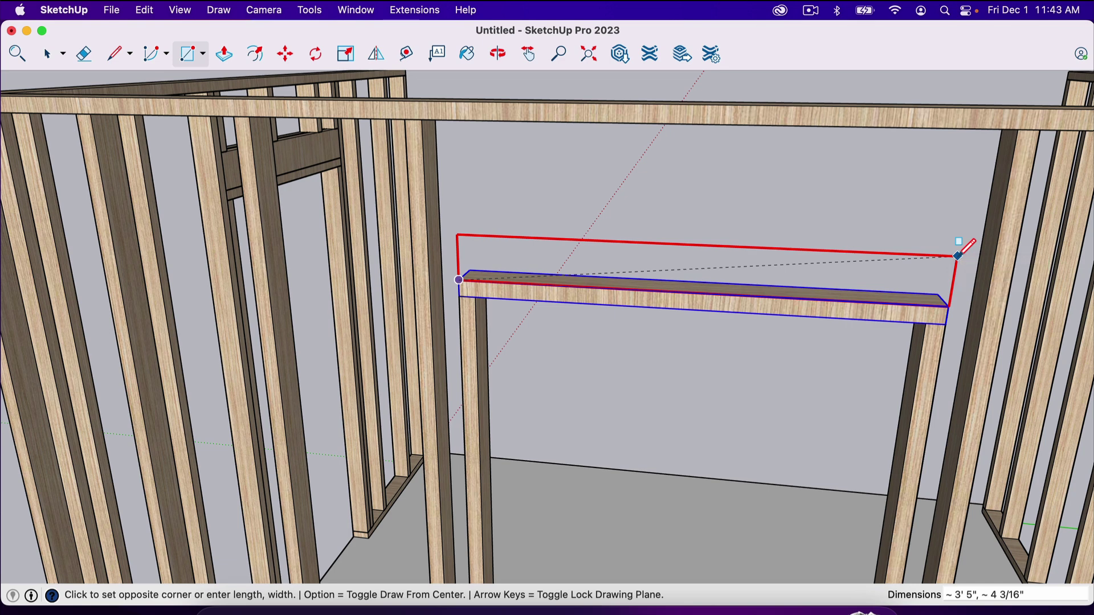
{"action": "type", "text": "4"}
{"action": "key", "text": "Return"}
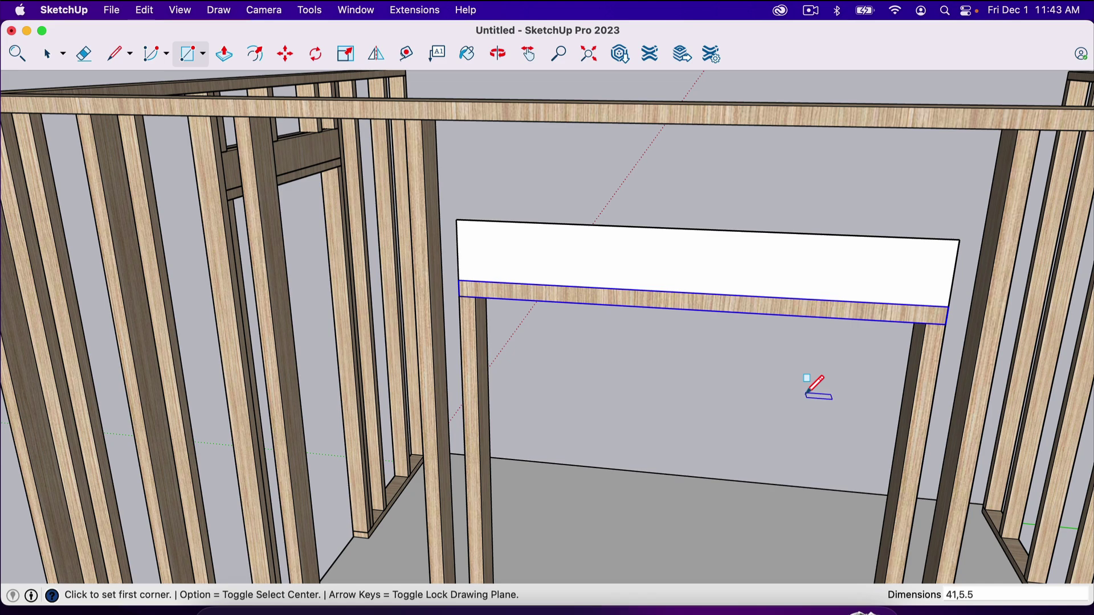
Step: Paint the vertical rectangle above the opening's board with the light wood-grain material used on the studs
{"action": "key", "text": "o"}
{"action": "left_click_drag", "start_coordinate": [837, 403], "coordinate": [523, 386]}
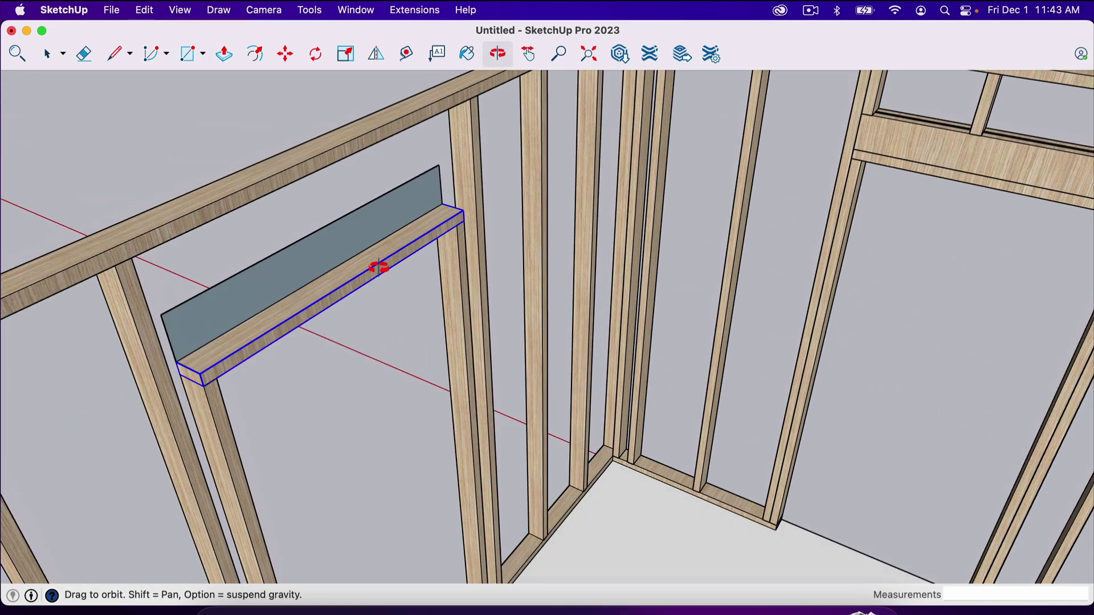
{"action": "scroll", "coordinate": [378, 266], "scroll_direction": "up", "scroll_amount": 2}
{"action": "key", "text": "b"}
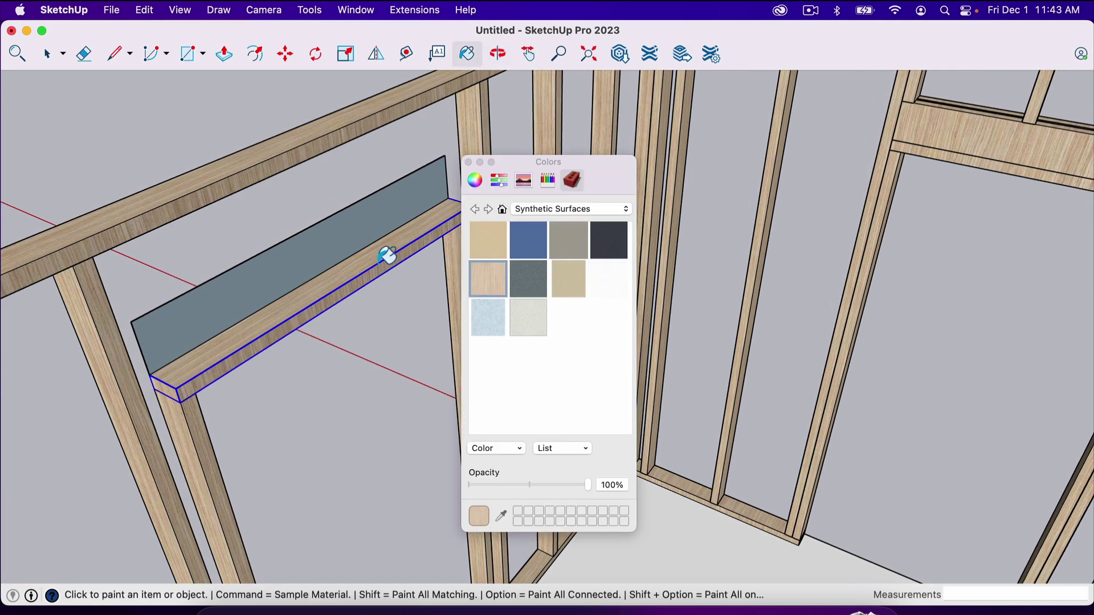
{"action": "left_click", "coordinate": [371, 212]}
{"action": "left_click", "coordinate": [469, 163]}
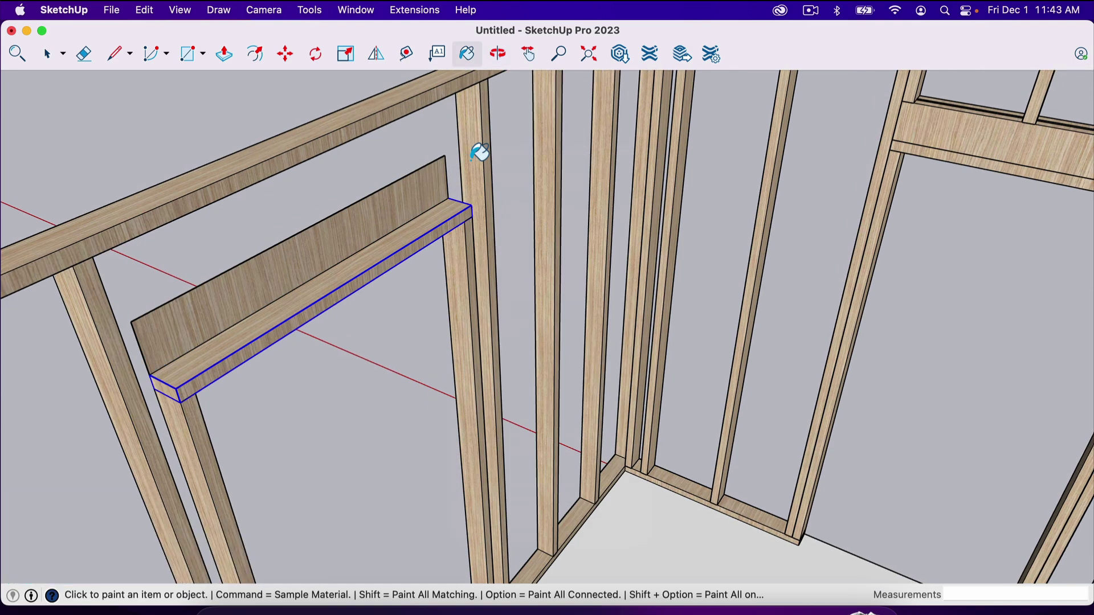
Step: Extrude the painted rectangle 1.5" inward over the board to form a solid header piece
{"action": "key", "text": "p"}
{"action": "left_click", "coordinate": [401, 215]}
{"action": "left_click", "coordinate": [405, 217]}
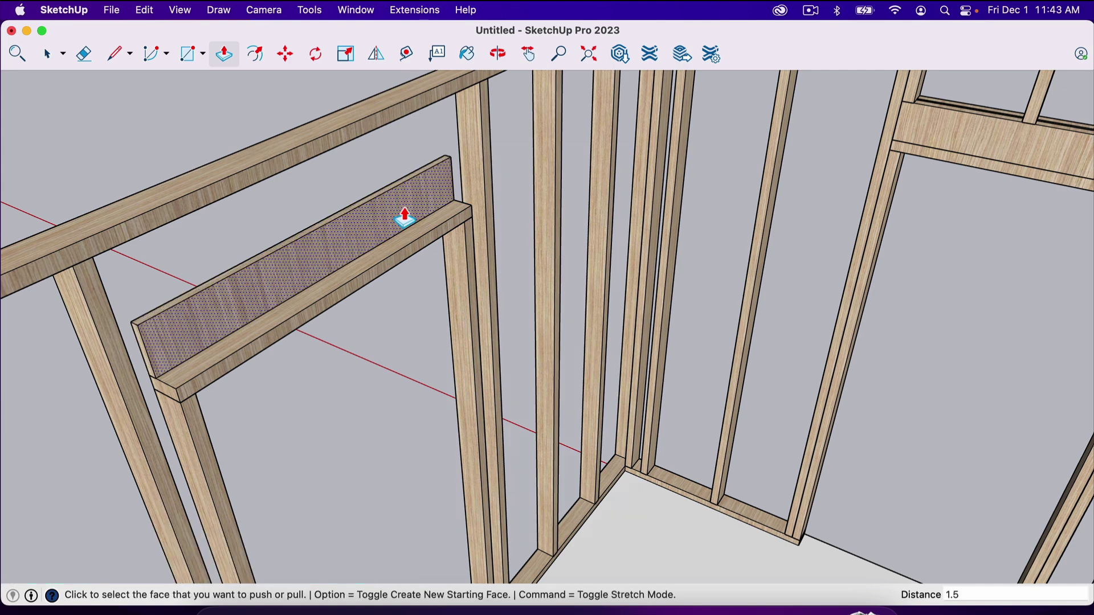
{"action": "type", "text": "1.5"}
{"action": "key", "text": "Return"}
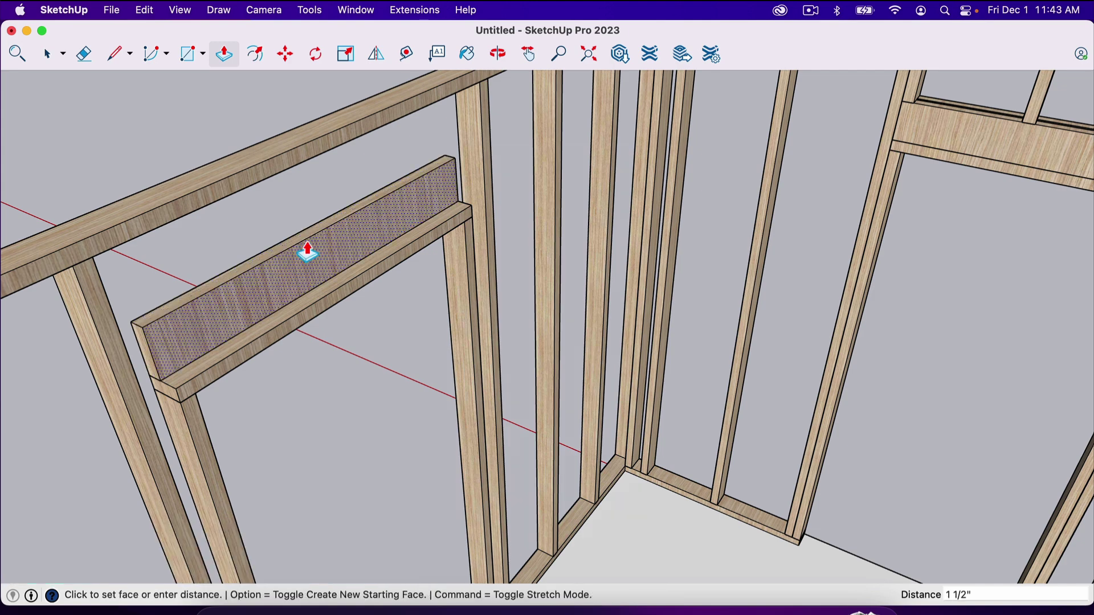
Step: Try to turn the whole extruded header piece into a component named "header", replacing the existing definition
{"action": "key", "text": "space"}
{"action": "triple_click", "coordinate": [274, 280]}
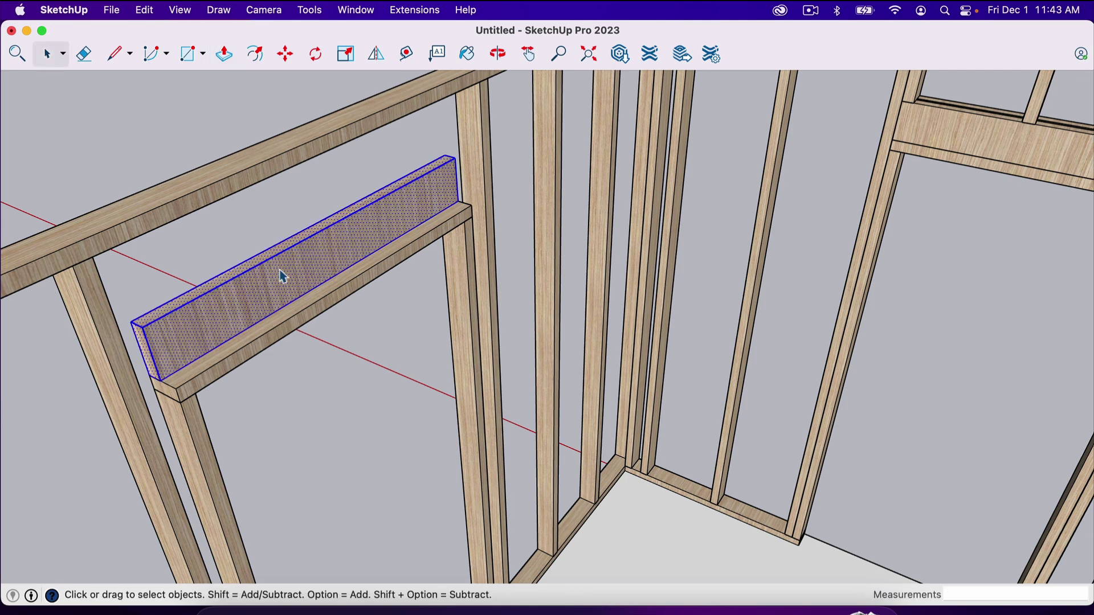
{"action": "right_click", "coordinate": [283, 277]}
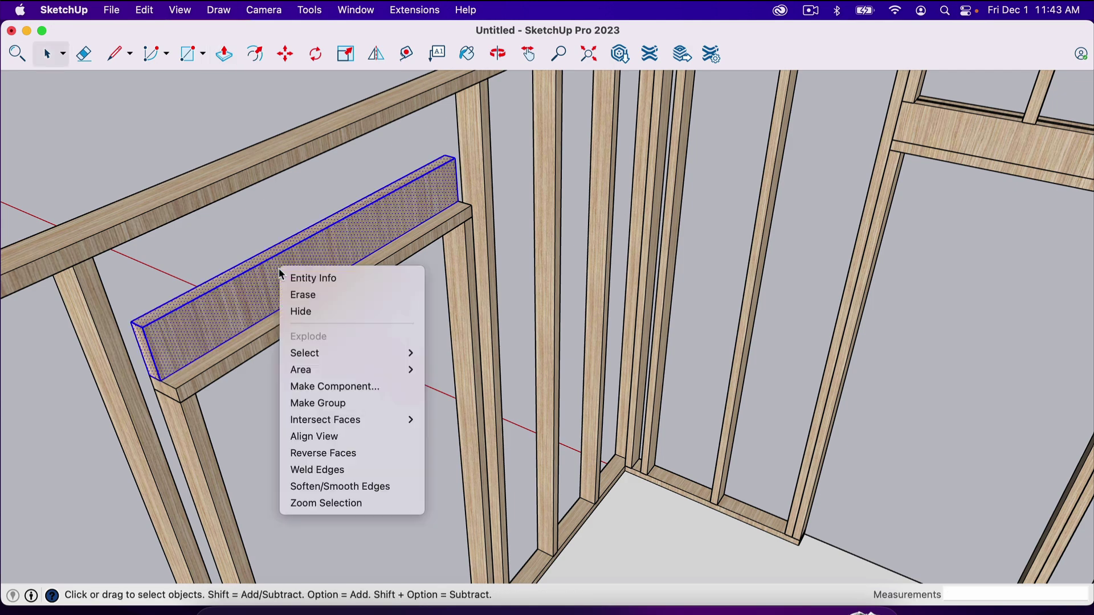
{"action": "left_click", "coordinate": [358, 383]}
{"action": "type", "text": "header"}
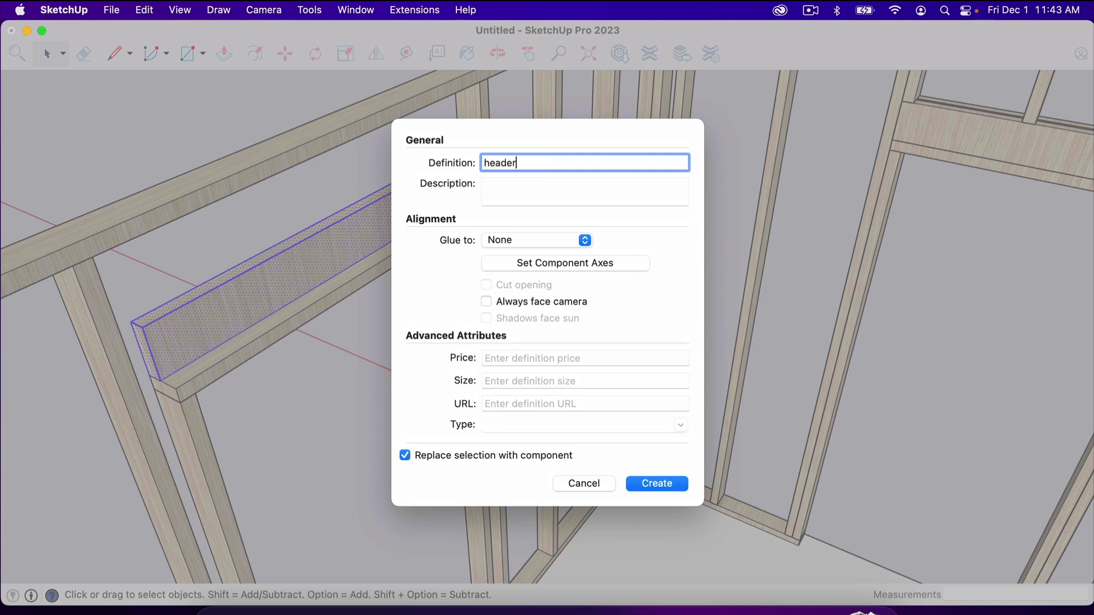
{"action": "key", "text": "Return"}
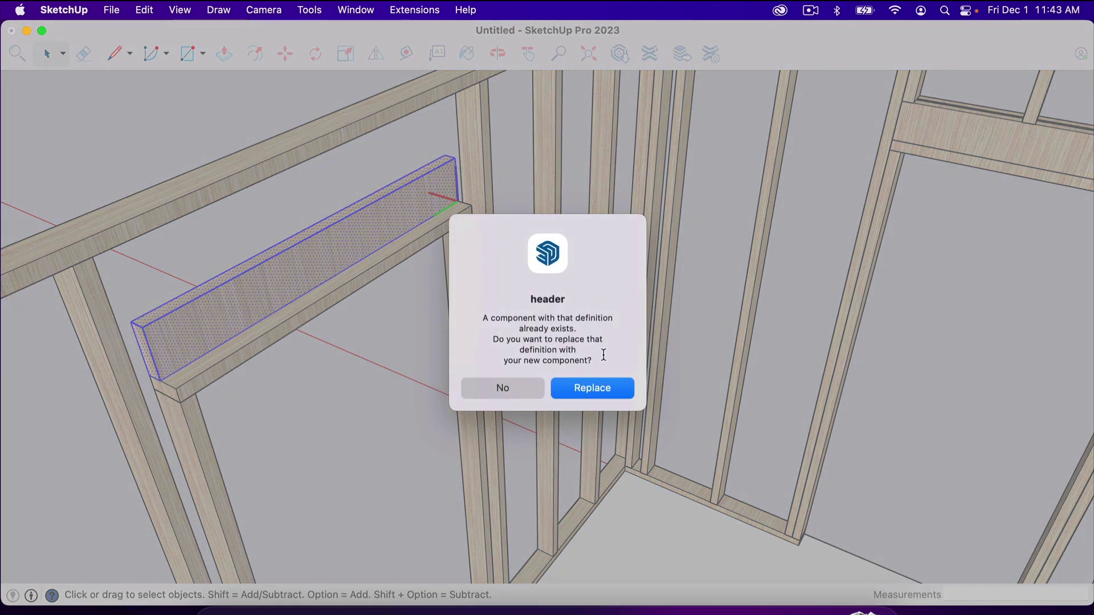
{"action": "left_click", "coordinate": [596, 390]}
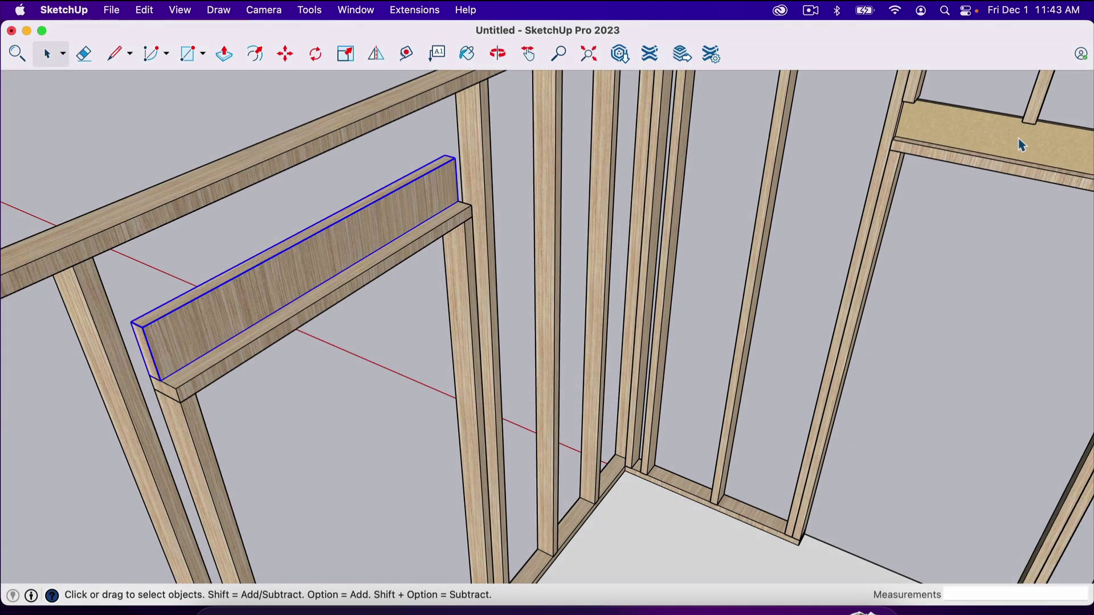
Step: Undo the definition replacement and turn the whole extruded header piece into a component named "header2"
{"action": "middle_click_drag", "start_coordinate": [932, 301], "coordinate": [541, 311]}
{"action": "left_click", "coordinate": [245, 226]}
{"action": "right_click", "coordinate": [244, 222]}
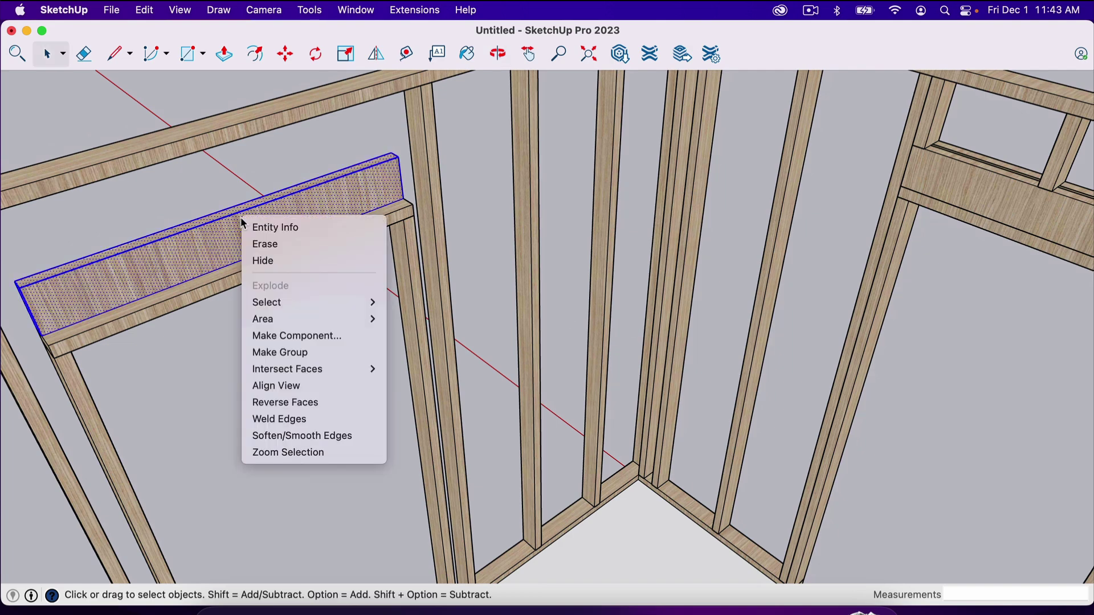
{"action": "left_click", "coordinate": [339, 337]}
{"action": "type", "text": "header2"}
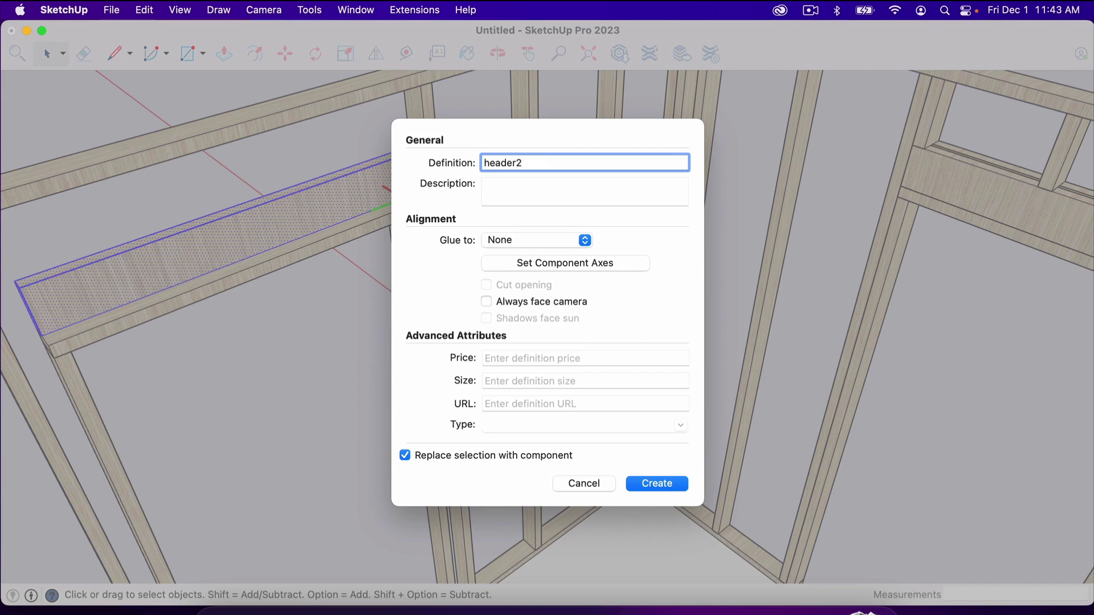
{"action": "key", "text": "Return"}
{"action": "left_click", "coordinate": [274, 359]}
Step: Trace the inner face of the new header piece with lines along its corners to create a separate face
{"action": "scroll", "coordinate": [290, 374], "scroll_direction": "down", "scroll_amount": 5}
{"action": "scroll", "coordinate": [159, 319], "scroll_direction": "up", "scroll_amount": 8}
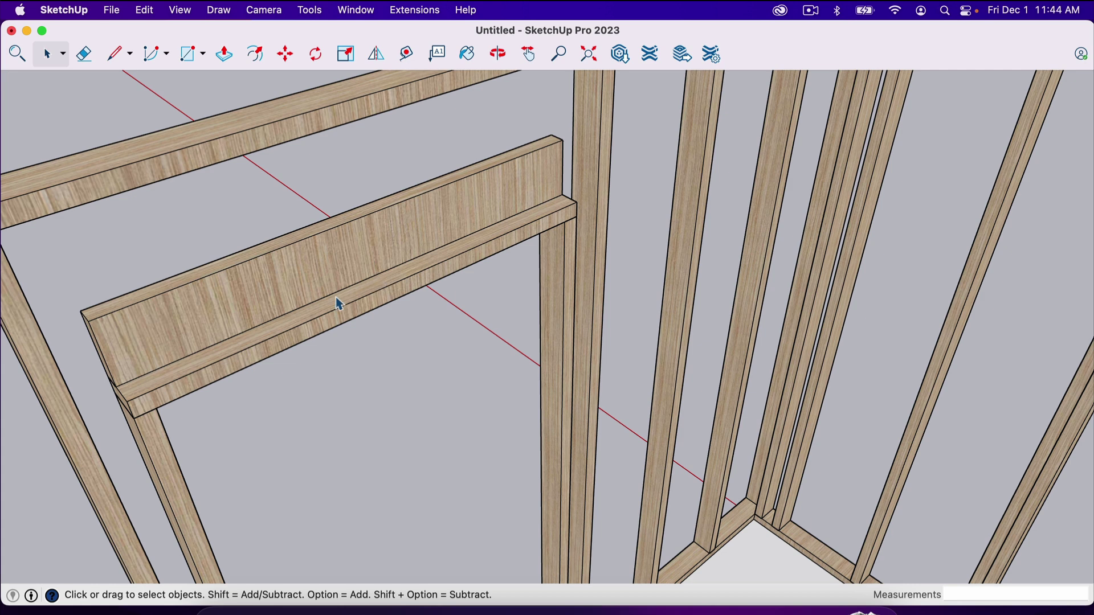
{"action": "key", "text": "l"}
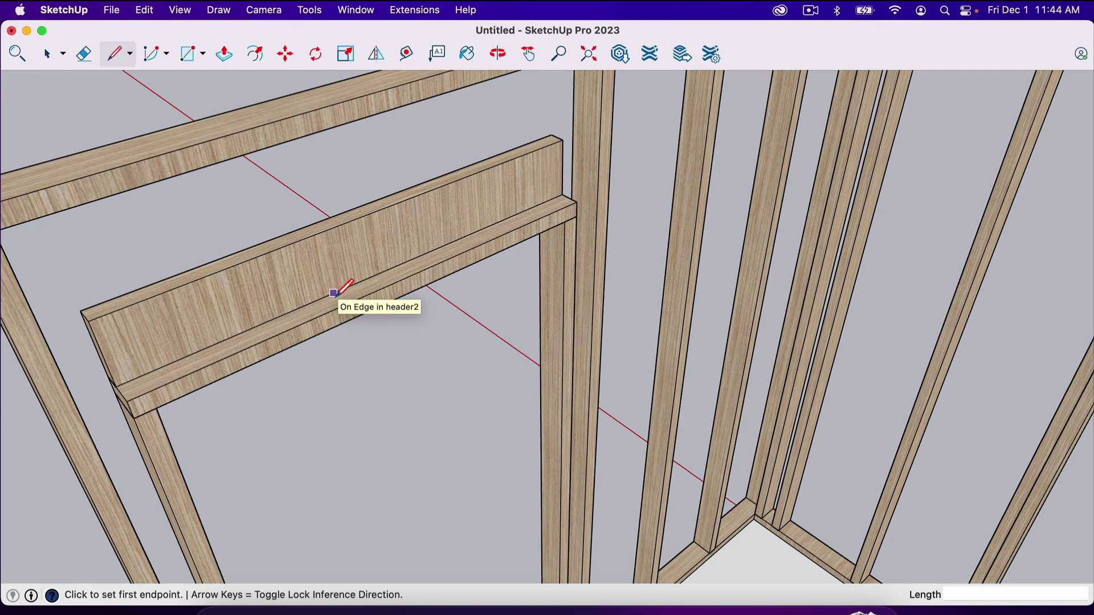
{"action": "left_click", "coordinate": [88, 321]}
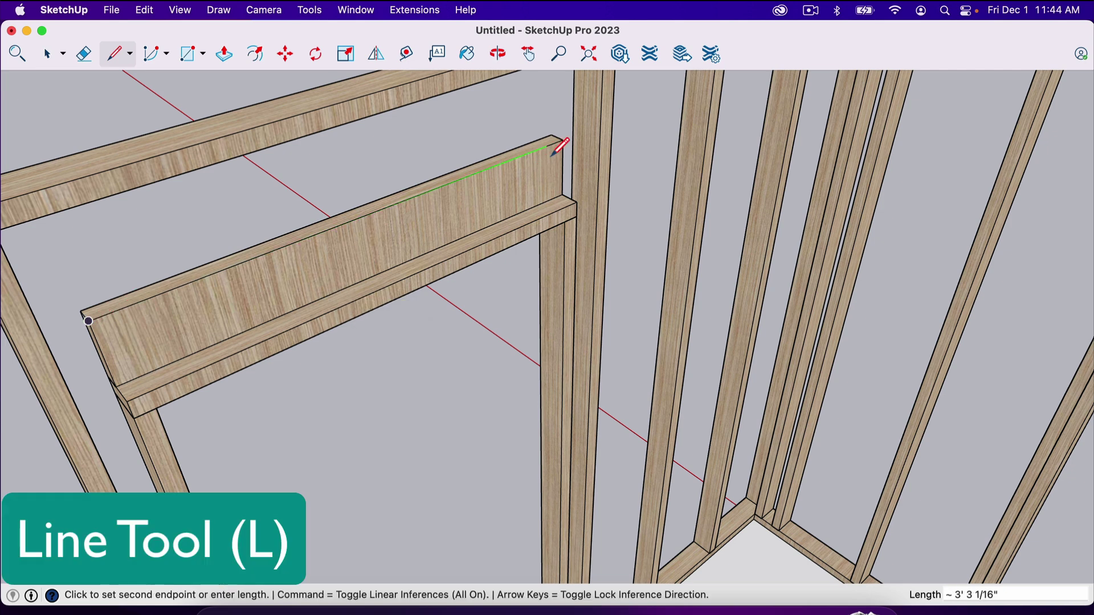
{"action": "left_click", "coordinate": [563, 140]}
{"action": "left_click", "coordinate": [563, 194]}
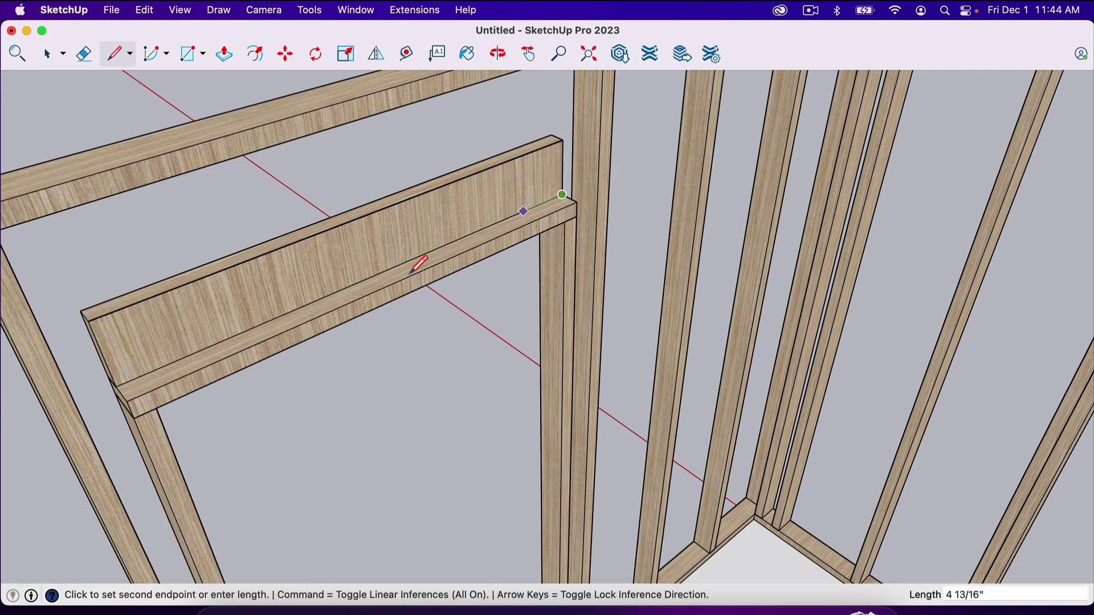
{"action": "left_click", "coordinate": [88, 321]}
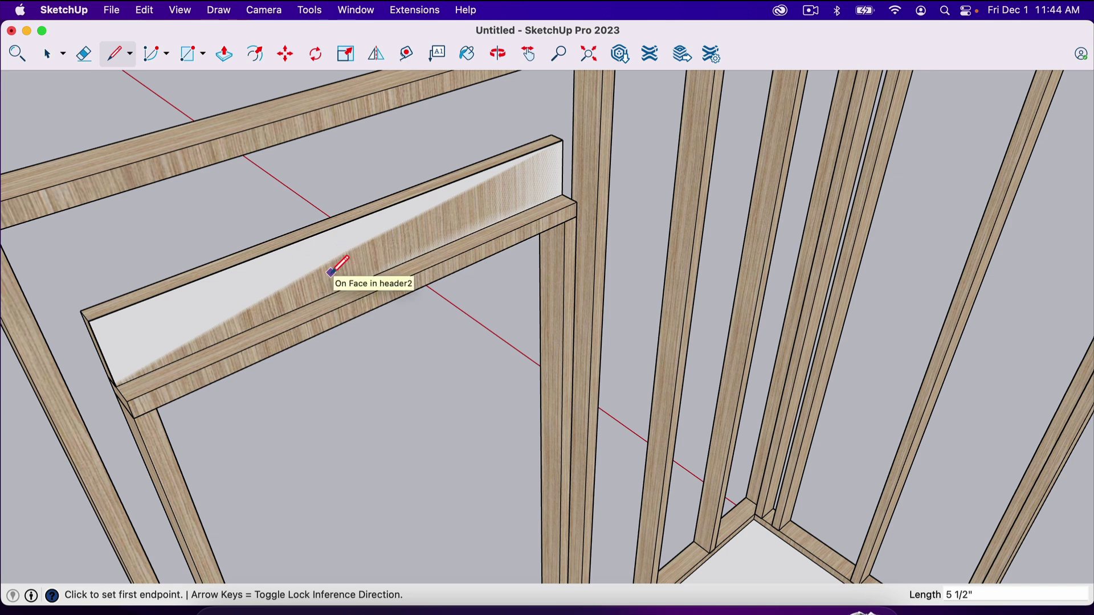
Step: Paint the traced face on the header with the reddish-brown grained material from the Wood collection
{"action": "key", "text": "b"}
{"action": "left_click", "coordinate": [354, 247]}
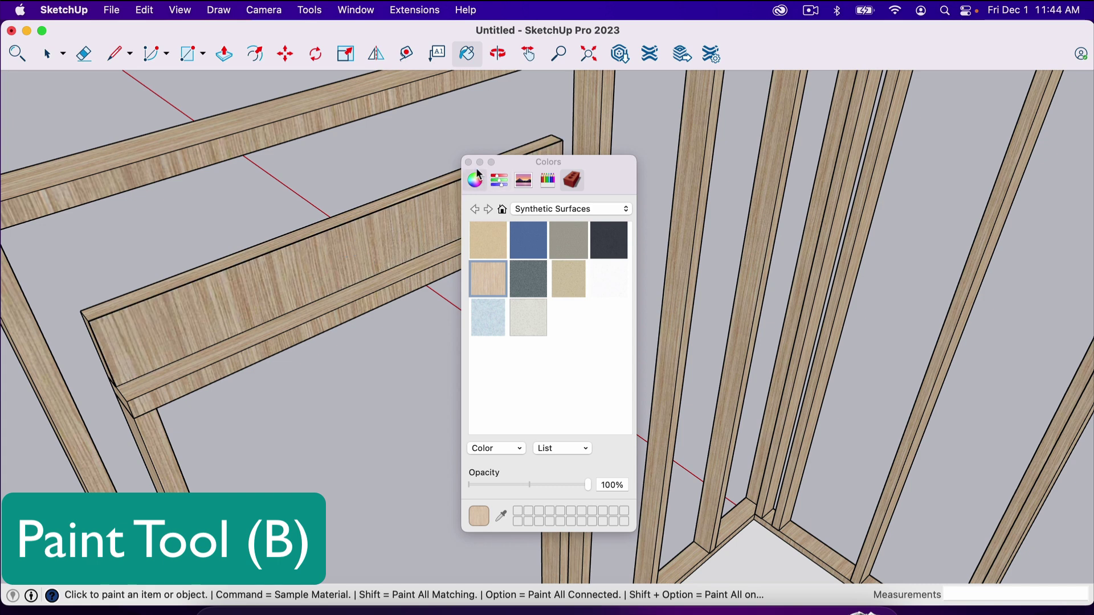
{"action": "left_click", "coordinate": [577, 282]}
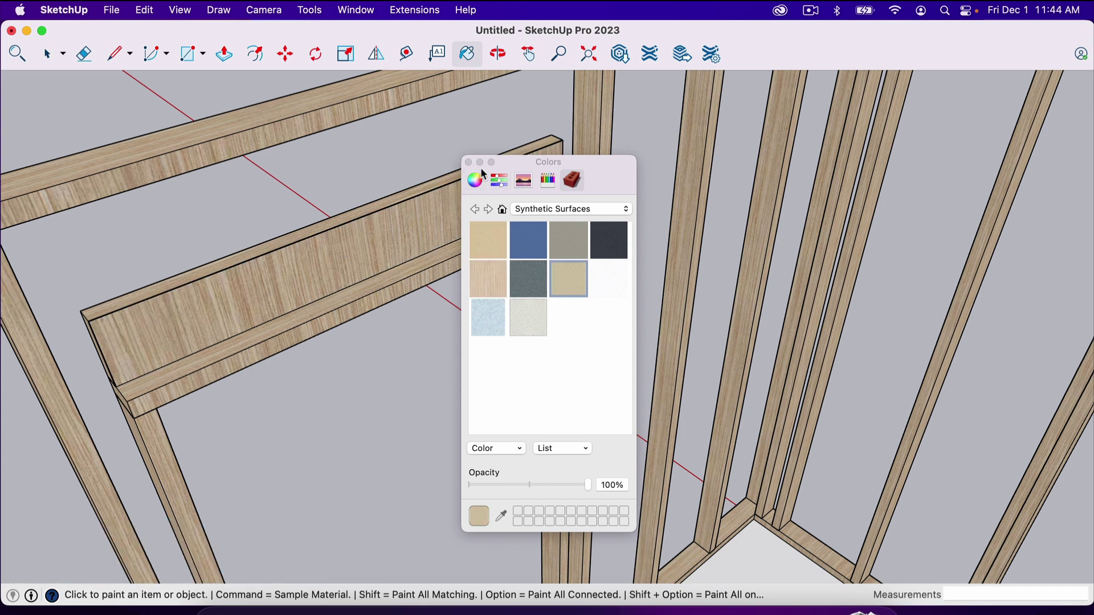
{"action": "left_click", "coordinate": [547, 213]}
{"action": "left_click", "coordinate": [563, 287]}
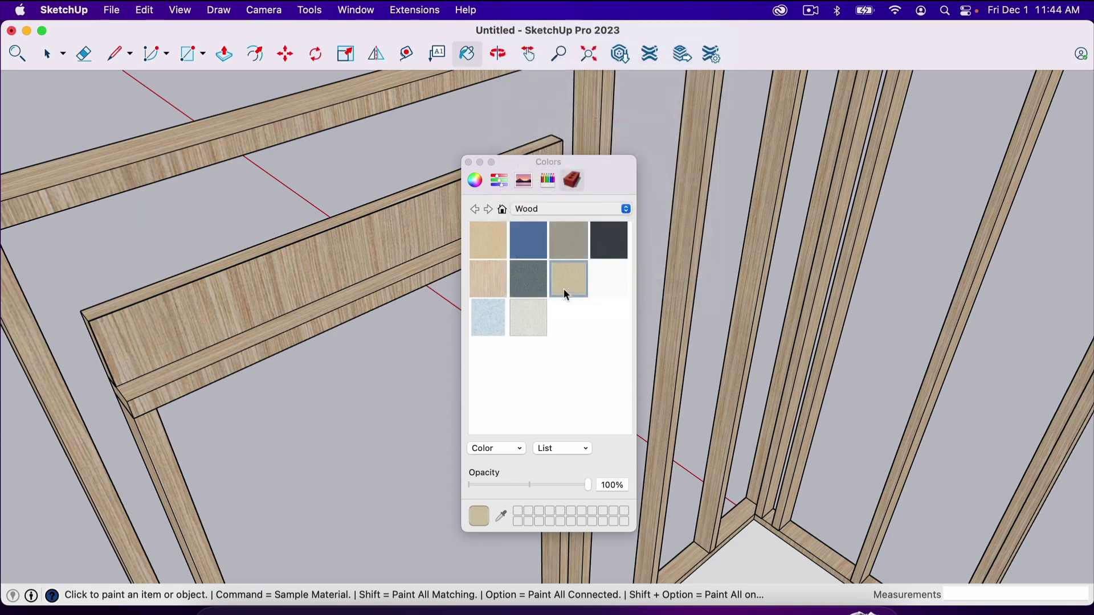
{"action": "left_click", "coordinate": [601, 319]}
{"action": "left_click", "coordinate": [313, 276]}
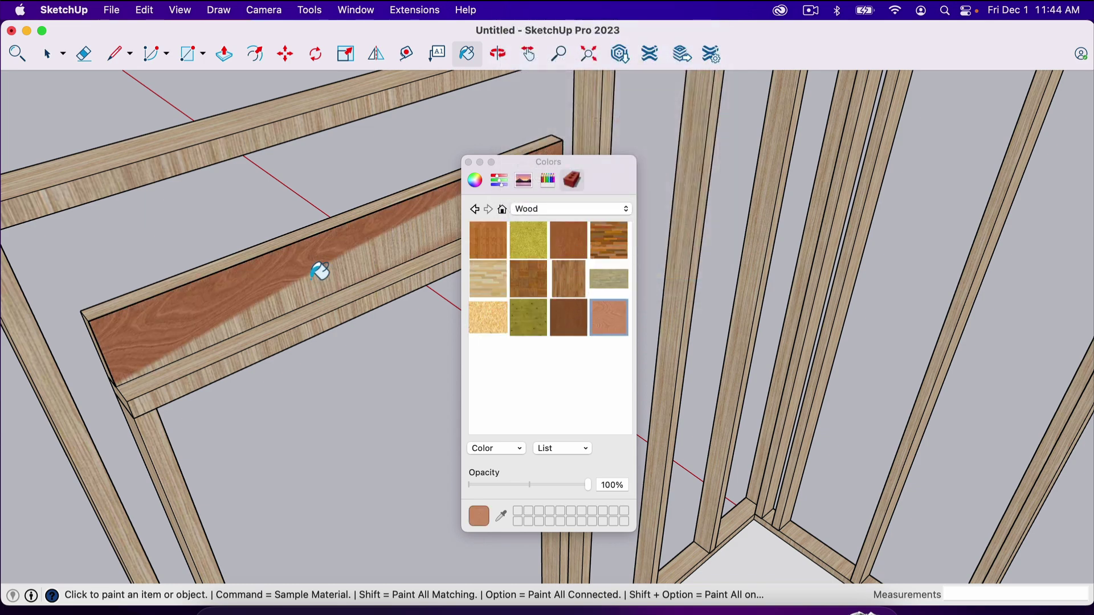
{"action": "left_click", "coordinate": [469, 163]}
Step: Extrude the reddish-brown face 1/2" inward from the header piece
{"action": "key", "text": "p"}
{"action": "left_click", "coordinate": [442, 210]}
{"action": "left_click", "coordinate": [432, 232]}
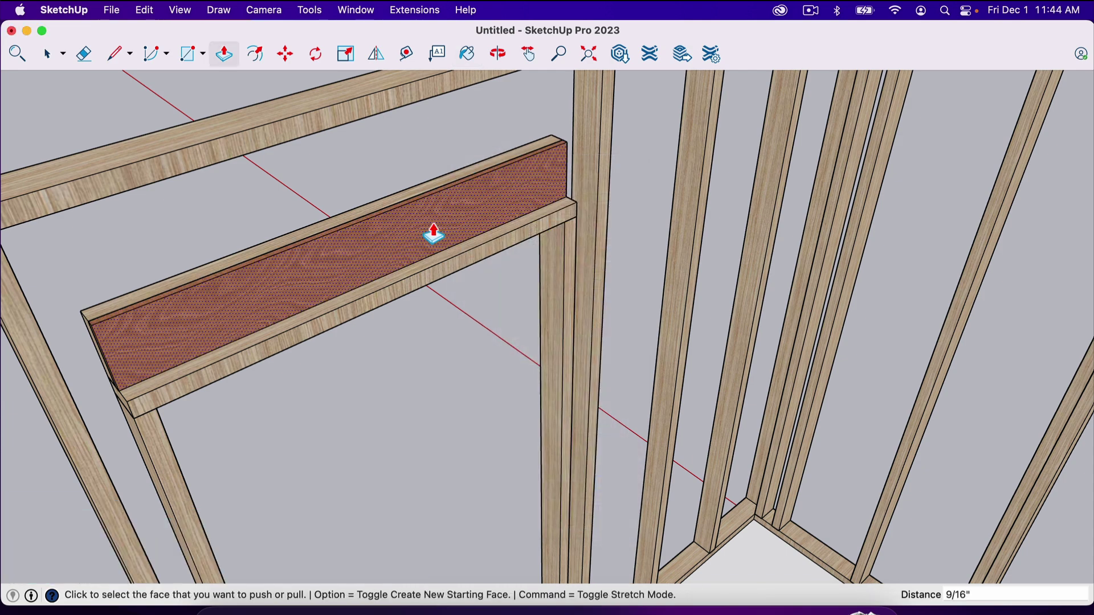
{"action": "key", "text": "Return"}
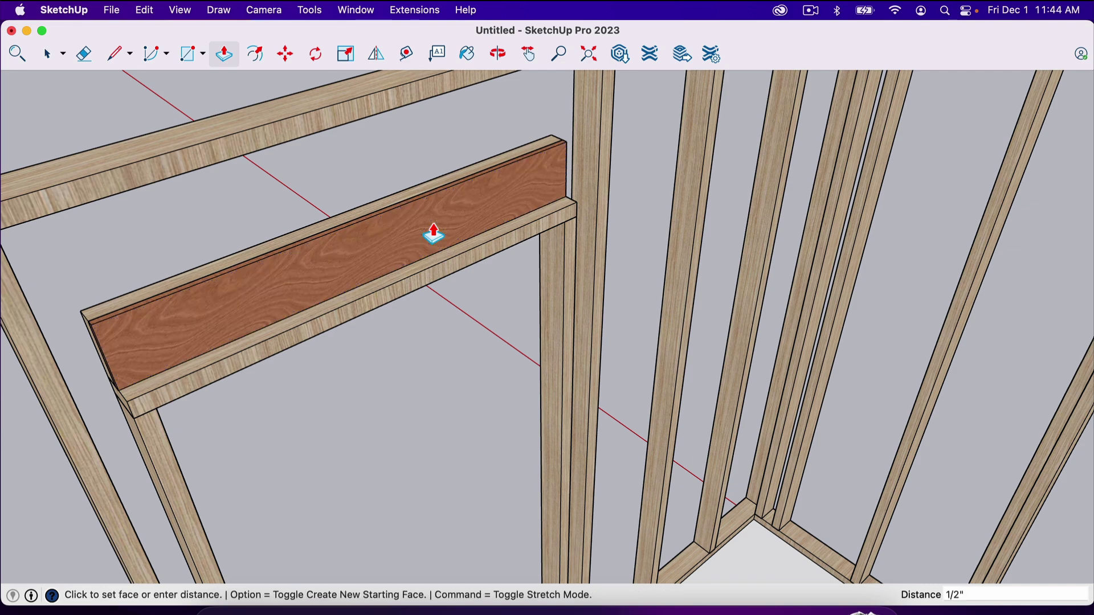
Step: Turn the whole reddish-brown sheet on the header into a component named "plywood"
{"action": "key", "text": "space"}
{"action": "left_click", "coordinate": [409, 230]}
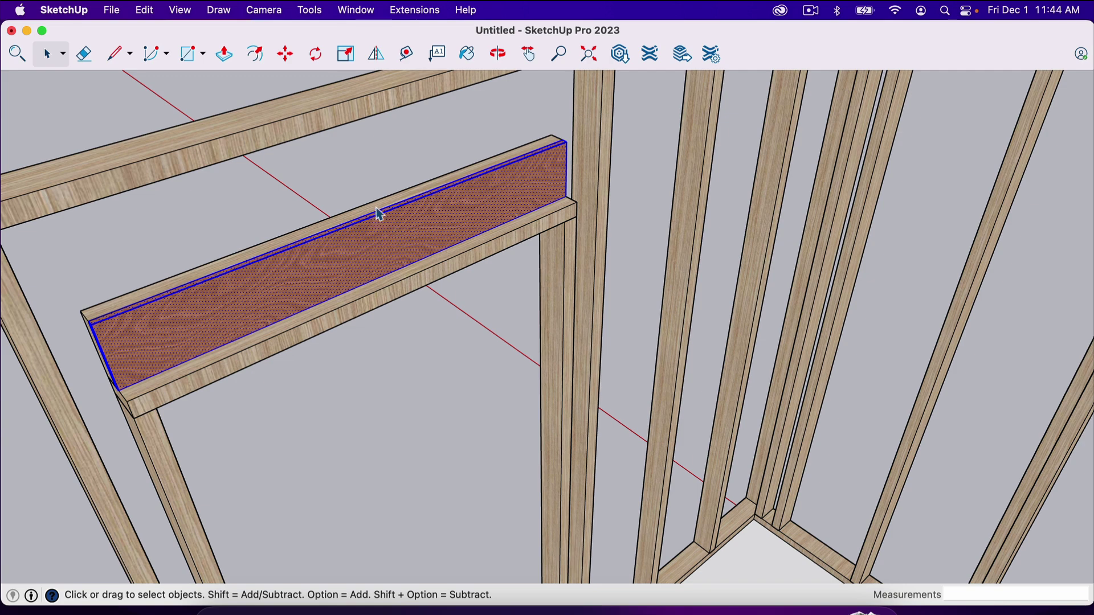
{"action": "right_click", "coordinate": [410, 237]}
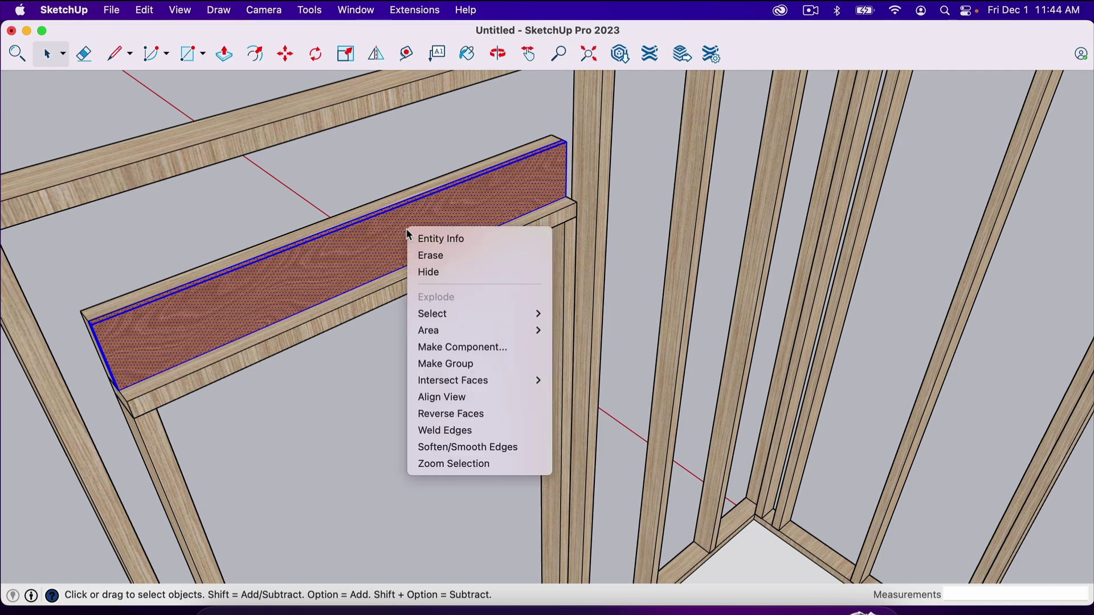
{"action": "left_click", "coordinate": [469, 345]}
{"action": "type", "text": "plywood"}
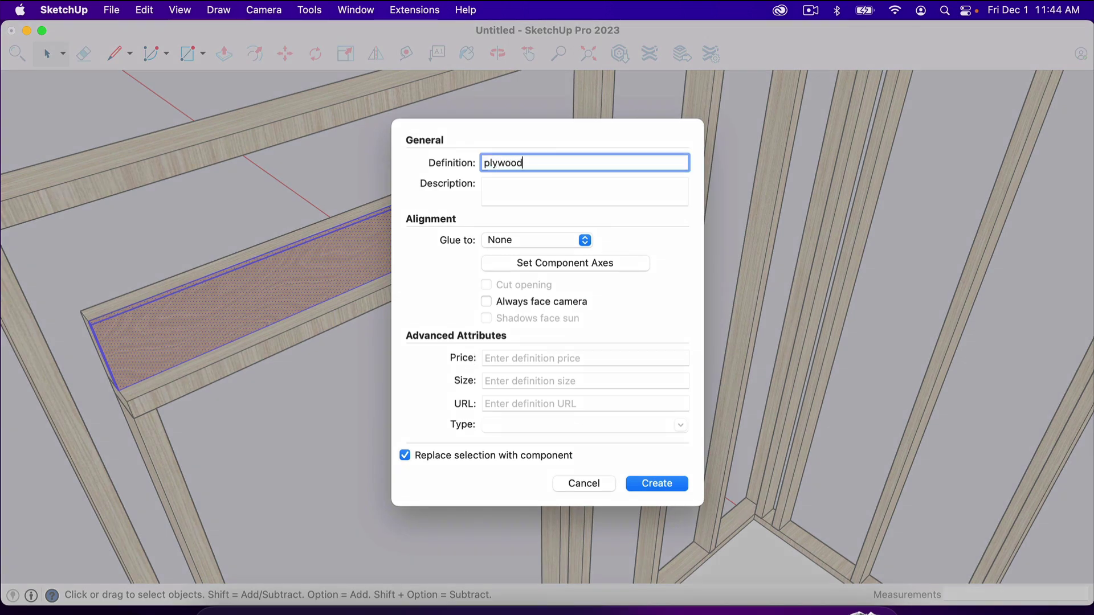
{"action": "key", "text": "Return"}
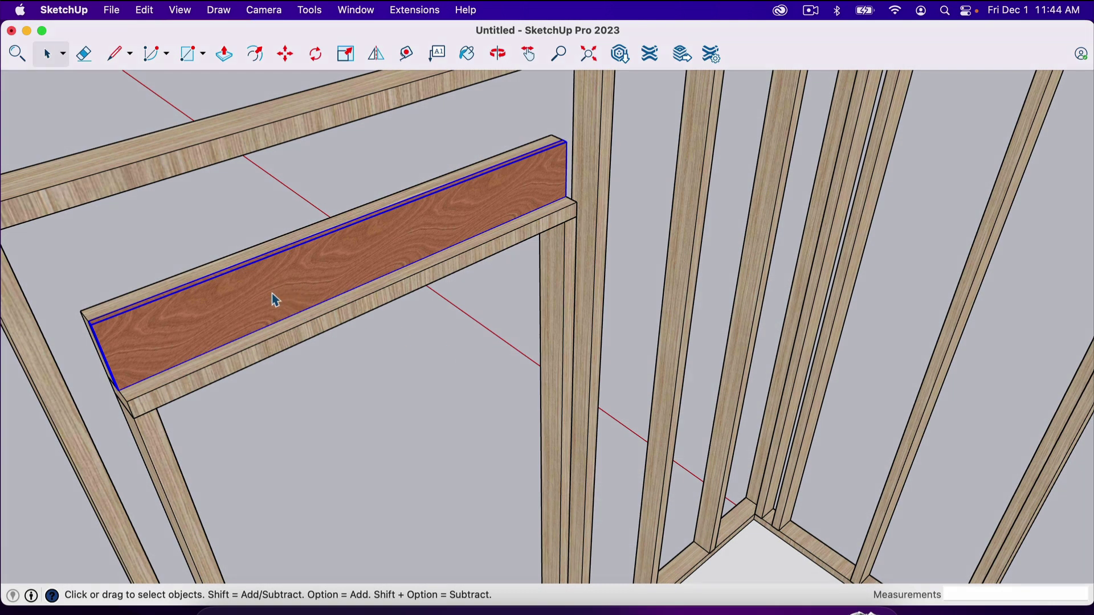
{"action": "left_click", "coordinate": [294, 373]}
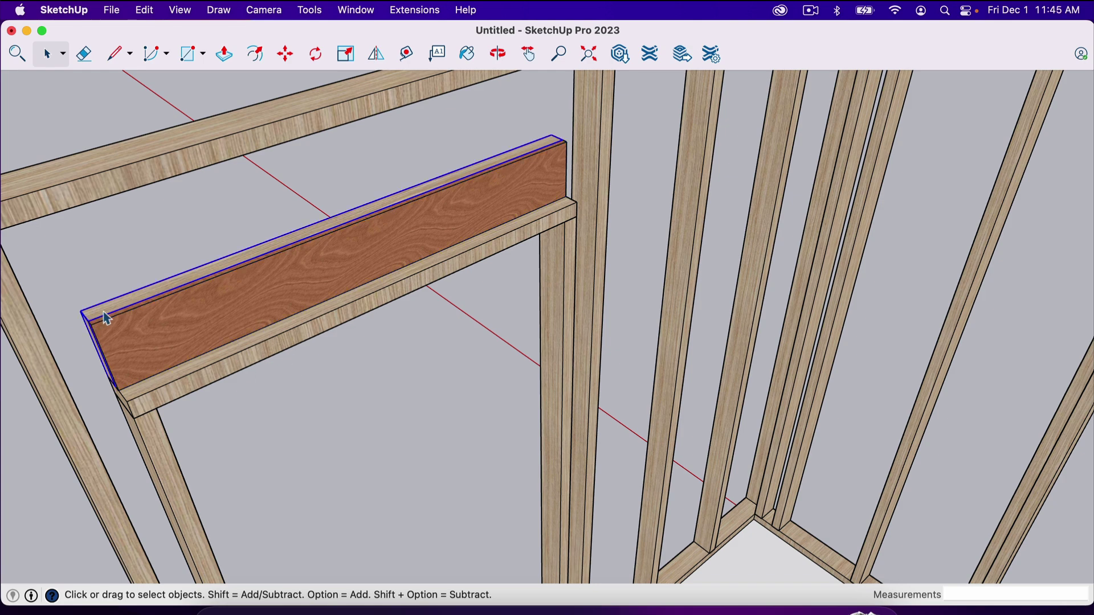
{"action": "middle_click_drag", "start_coordinate": [103, 322], "coordinate": [207, 315]}
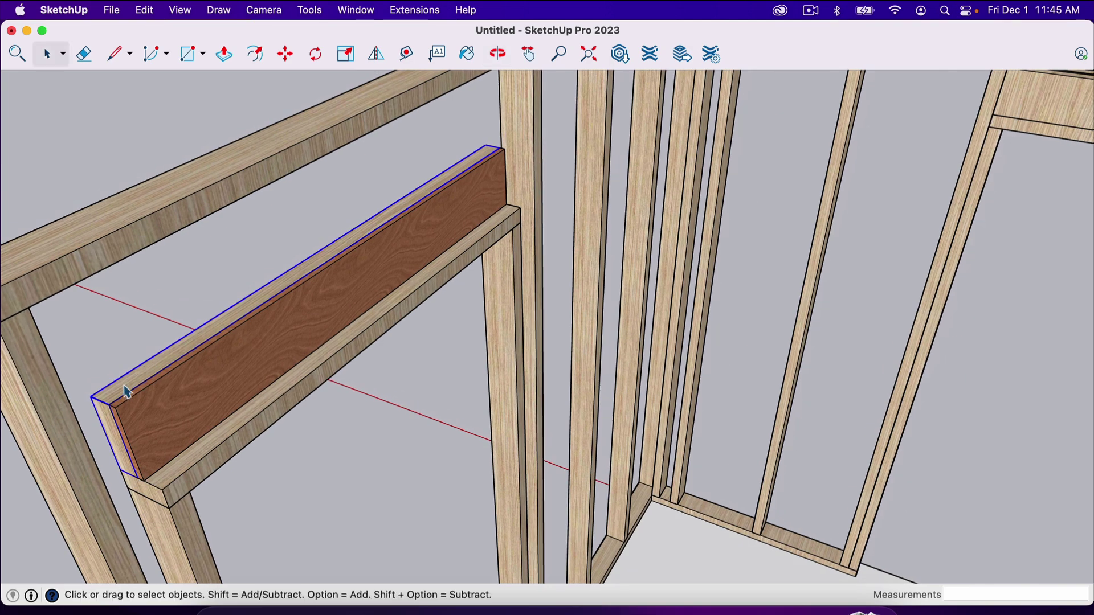
{"action": "key", "text": "m"}
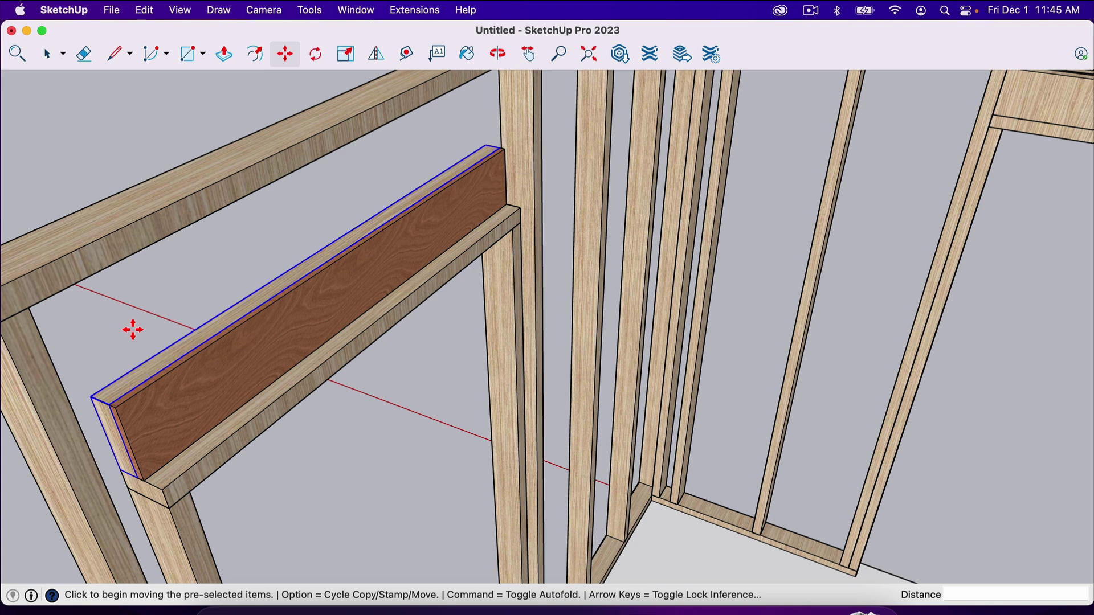
{"action": "key", "text": "alt"}
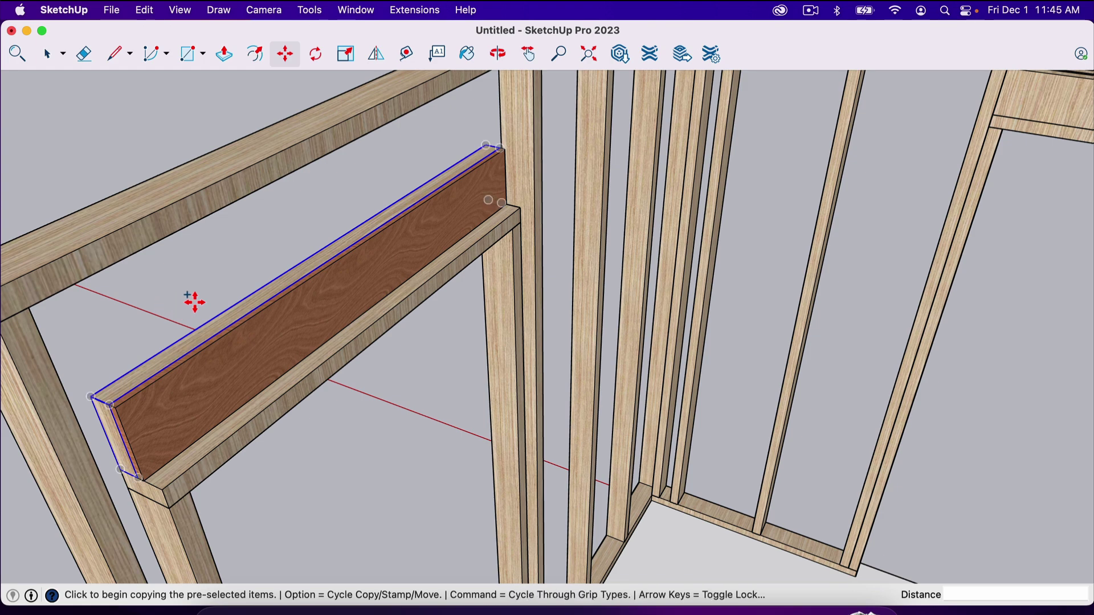
{"action": "left_click", "coordinate": [106, 404]}
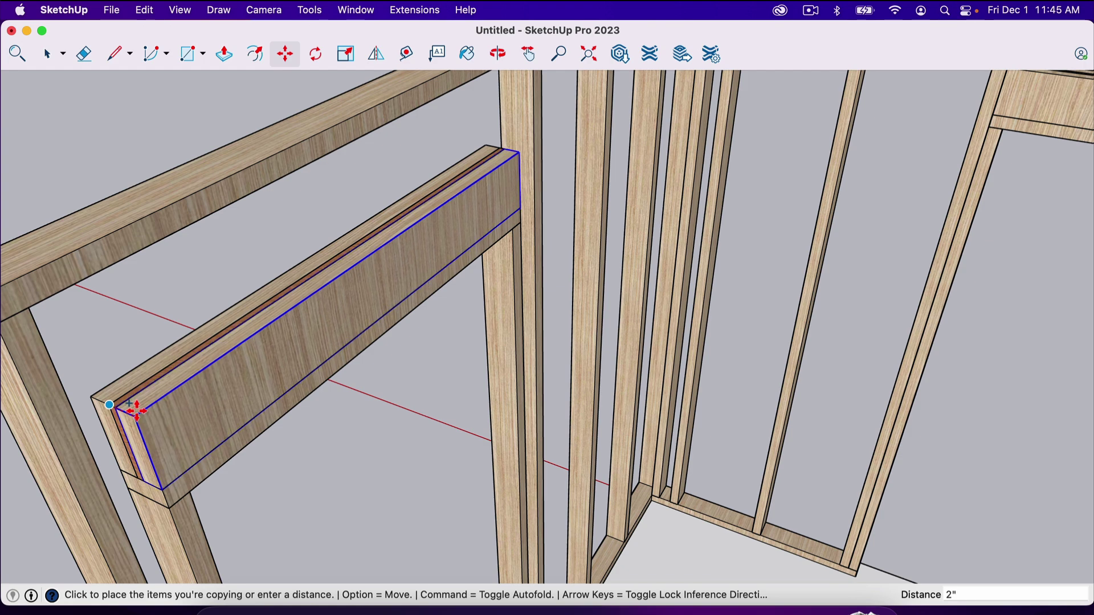
{"action": "left_click", "coordinate": [89, 390]}
{"action": "left_click", "coordinate": [92, 393]}
{"action": "key", "text": "Escape"}
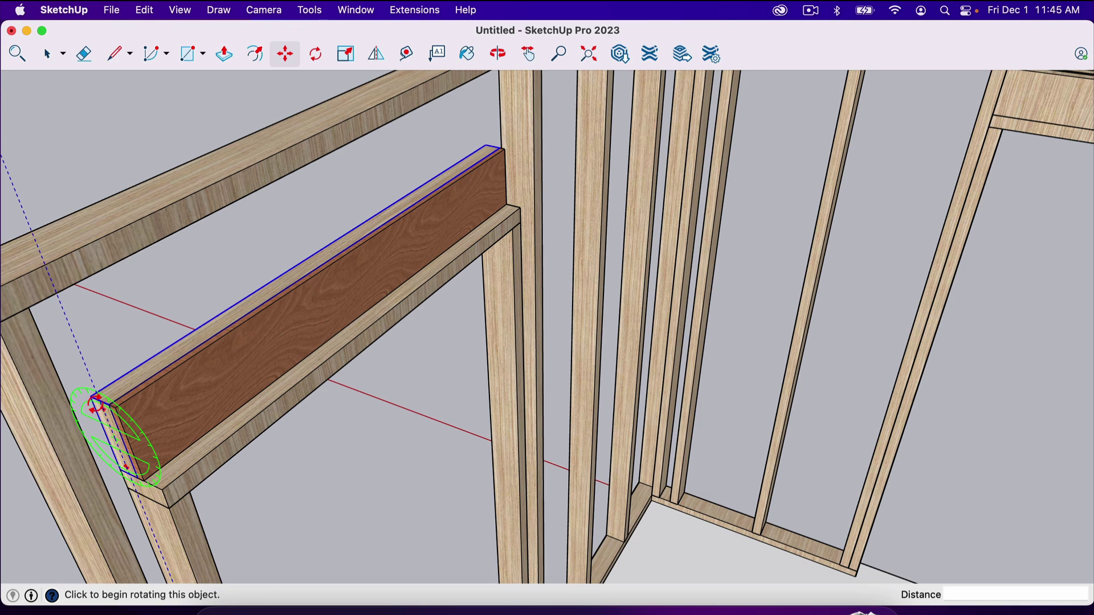
Step: Copy the header board by its outer corner onto the exposed face of the plywood so the sheet is sandwiched between two boards
{"action": "key", "text": "alt"}
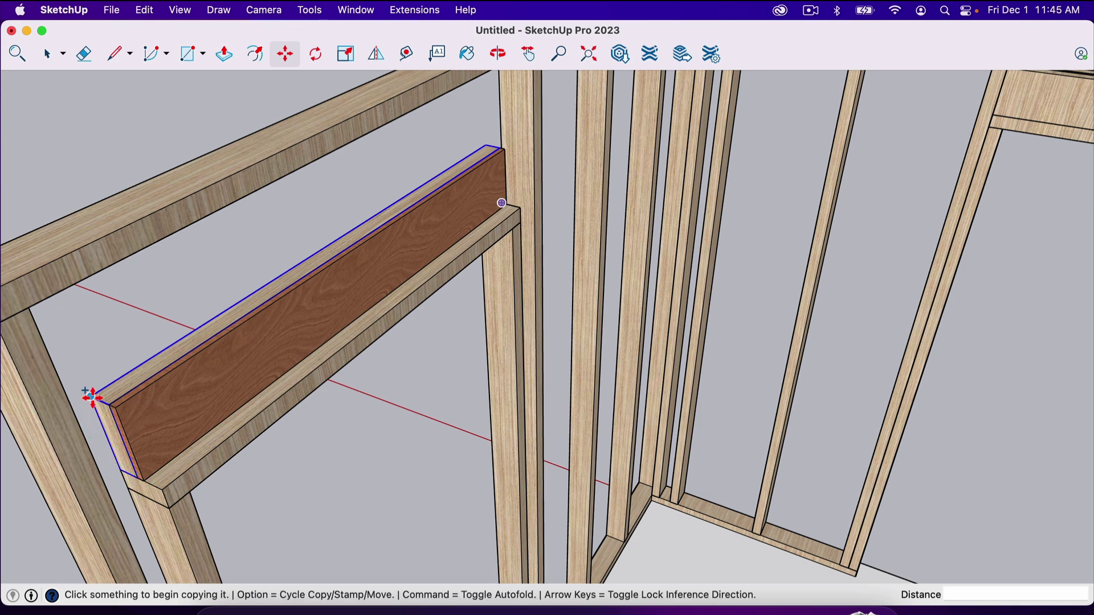
{"action": "left_click", "coordinate": [90, 396]}
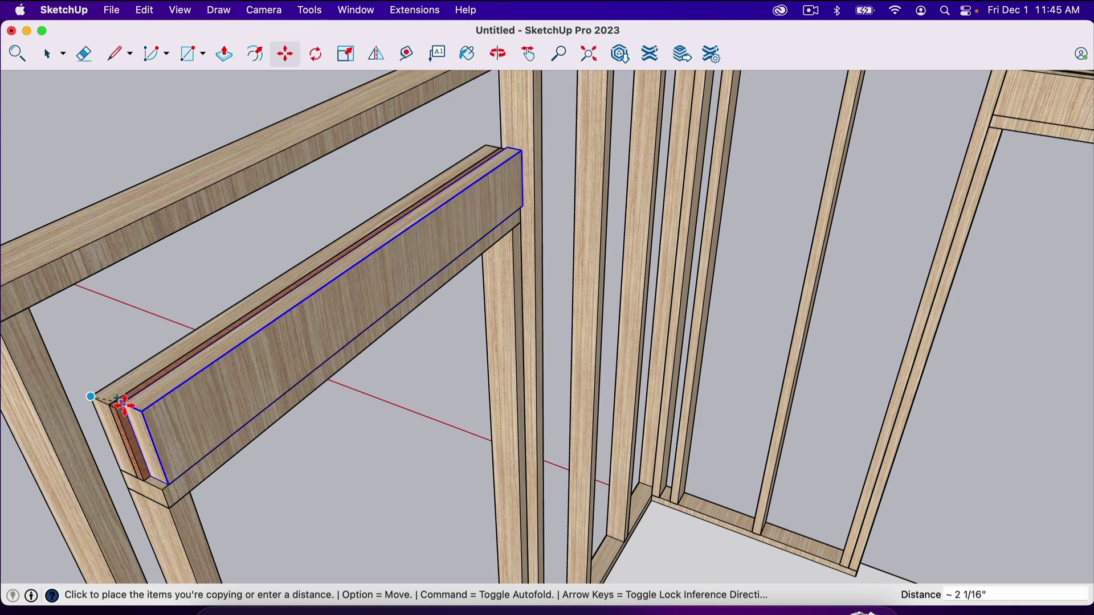
{"action": "left_click", "coordinate": [116, 407]}
{"action": "key", "text": "space"}
{"action": "left_click", "coordinate": [131, 334]}
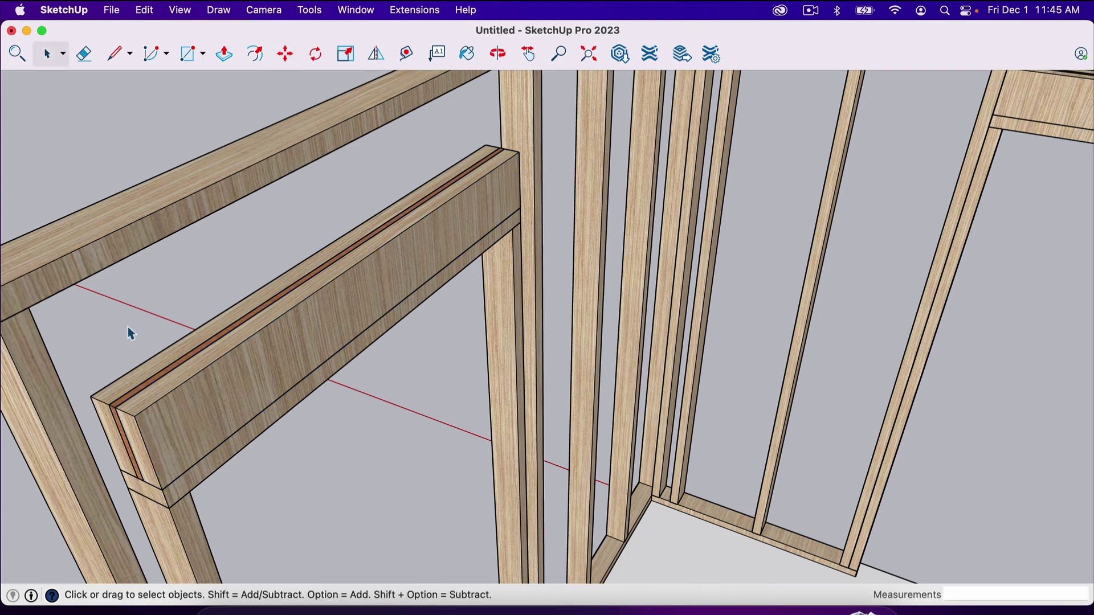
Step: Copy the full-height stud left of the opening 2 3/4" along the bottom plate so it sits against the shortened stud
{"action": "key", "text": "o"}
{"action": "left_click_drag", "start_coordinate": [118, 324], "coordinate": [833, 349]}
{"action": "scroll", "coordinate": [586, 319], "scroll_direction": "down", "scroll_amount": 10}
{"action": "scroll", "coordinate": [833, 342], "scroll_direction": "up", "scroll_amount": 8}
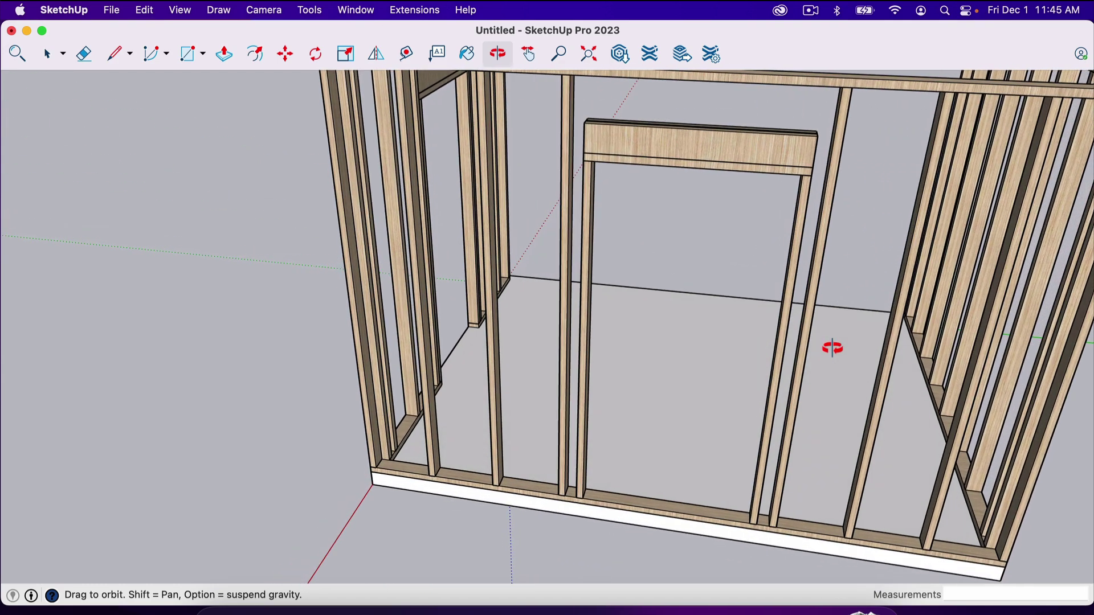
{"action": "key", "text": "space"}
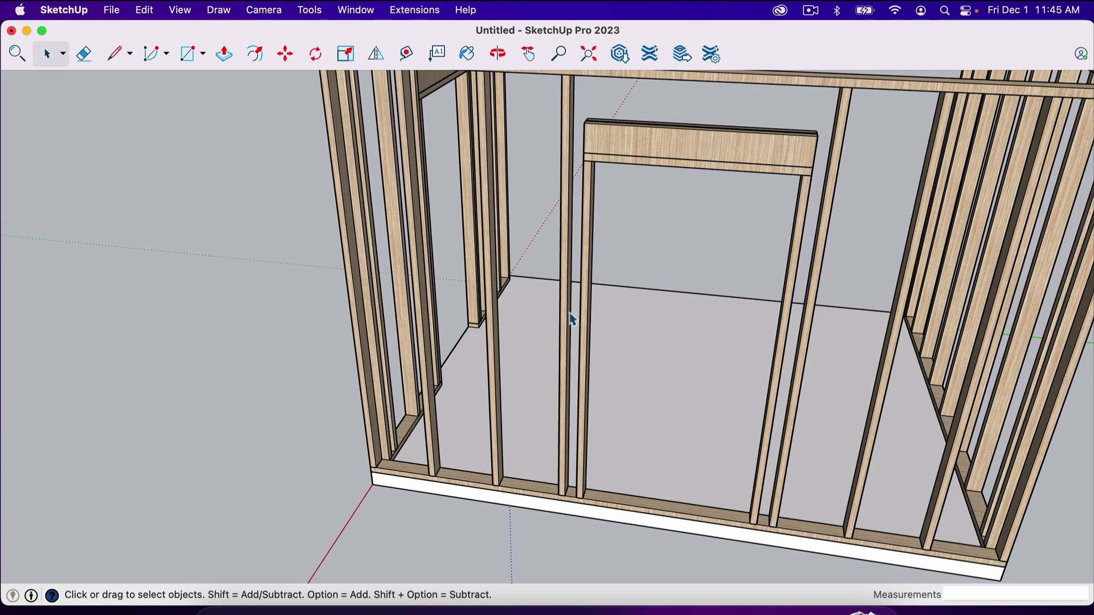
{"action": "scroll", "coordinate": [564, 484], "scroll_direction": "up", "scroll_amount": 5}
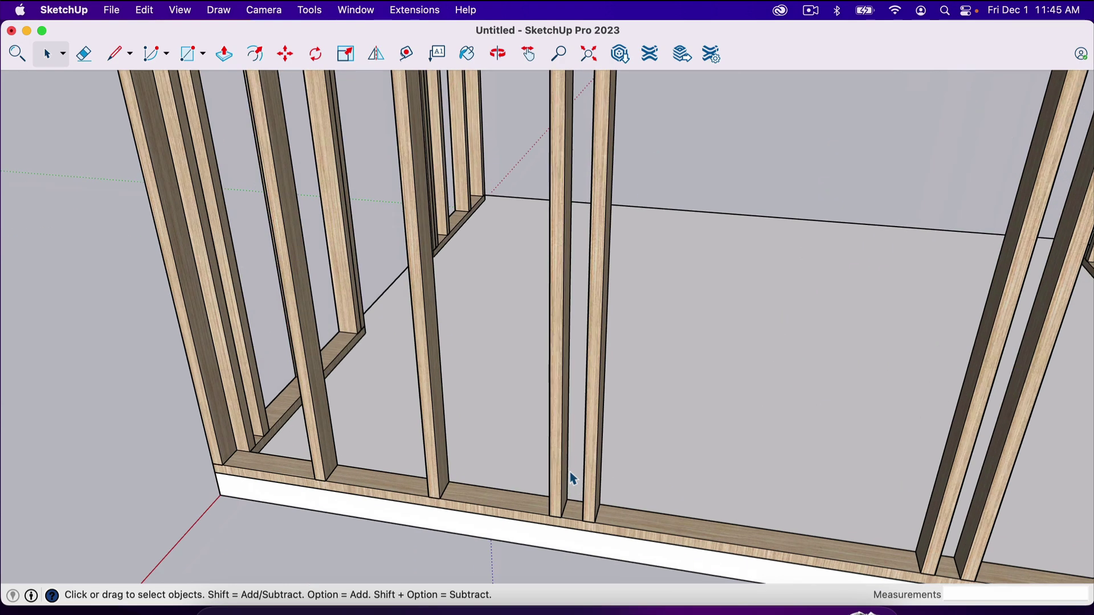
{"action": "scroll", "coordinate": [570, 528], "scroll_direction": "up", "scroll_amount": 3}
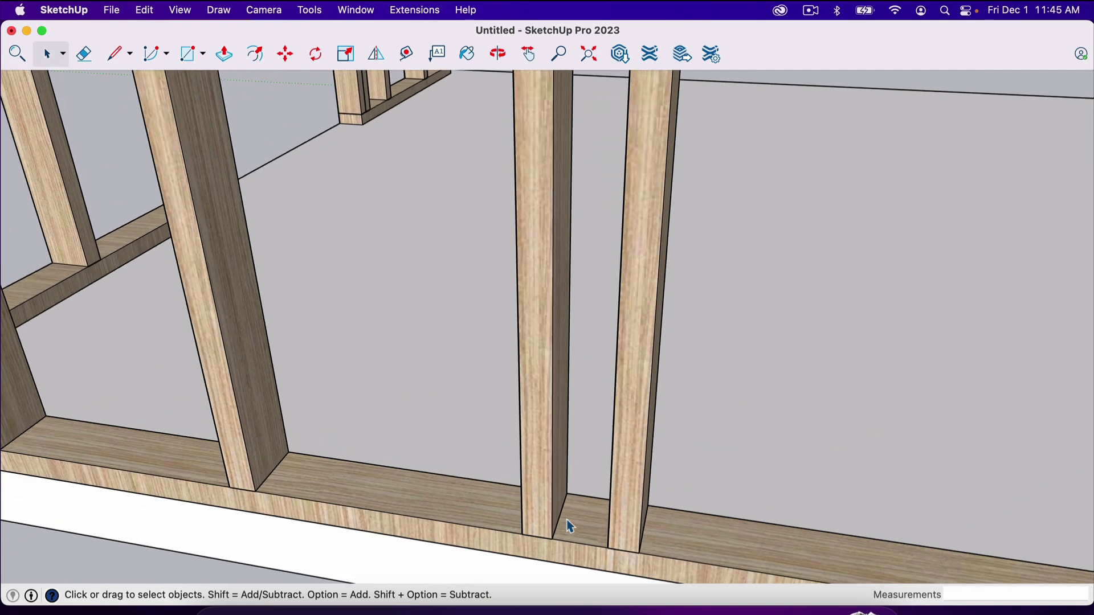
{"action": "left_click", "coordinate": [552, 520]}
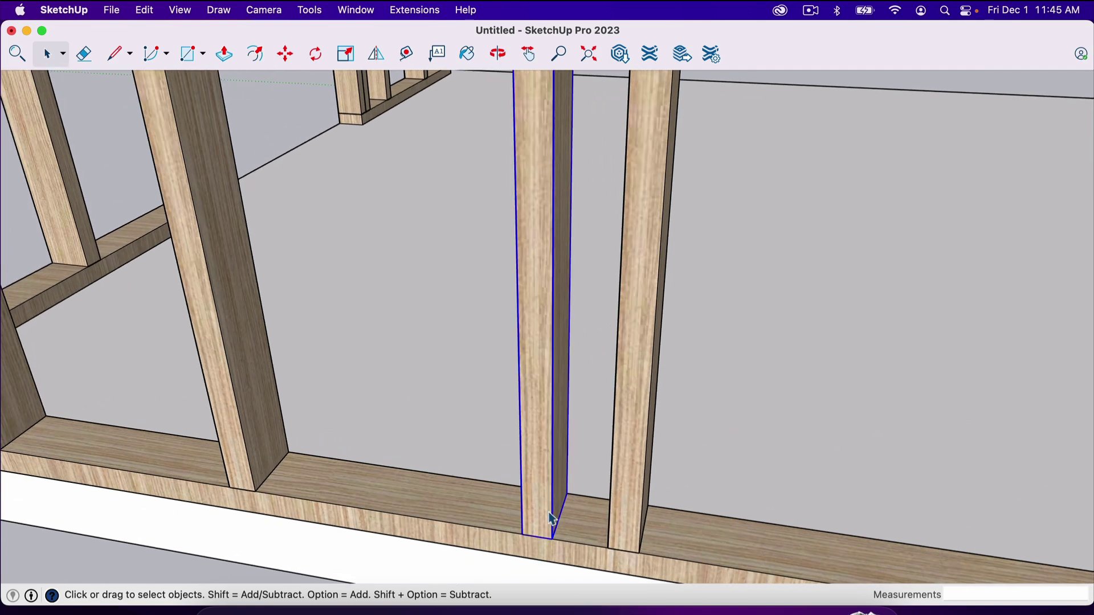
{"action": "key", "text": "m"}
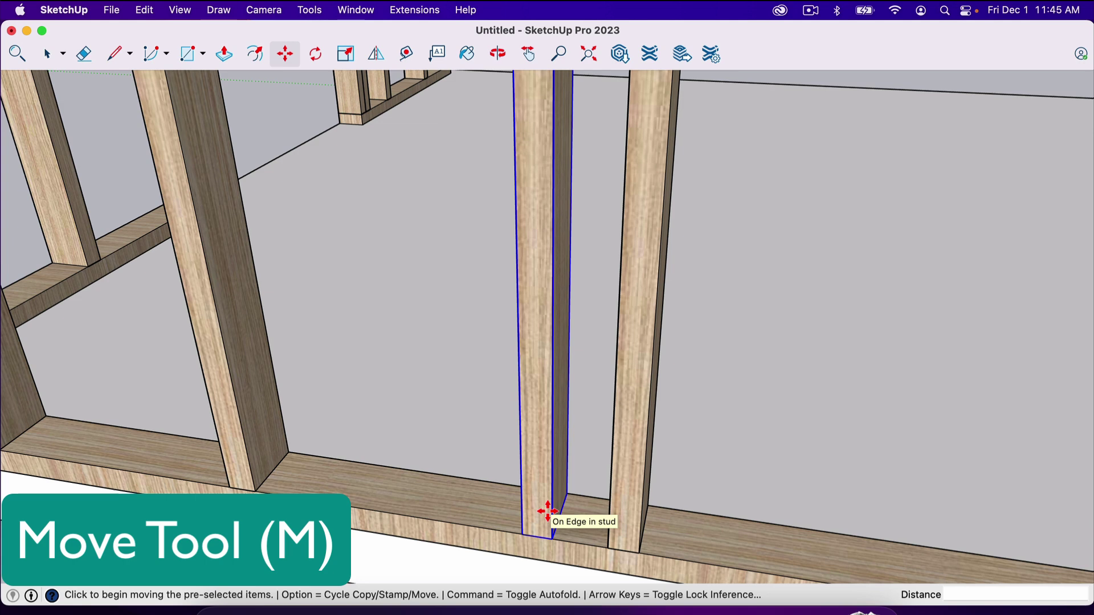
{"action": "key", "text": "alt"}
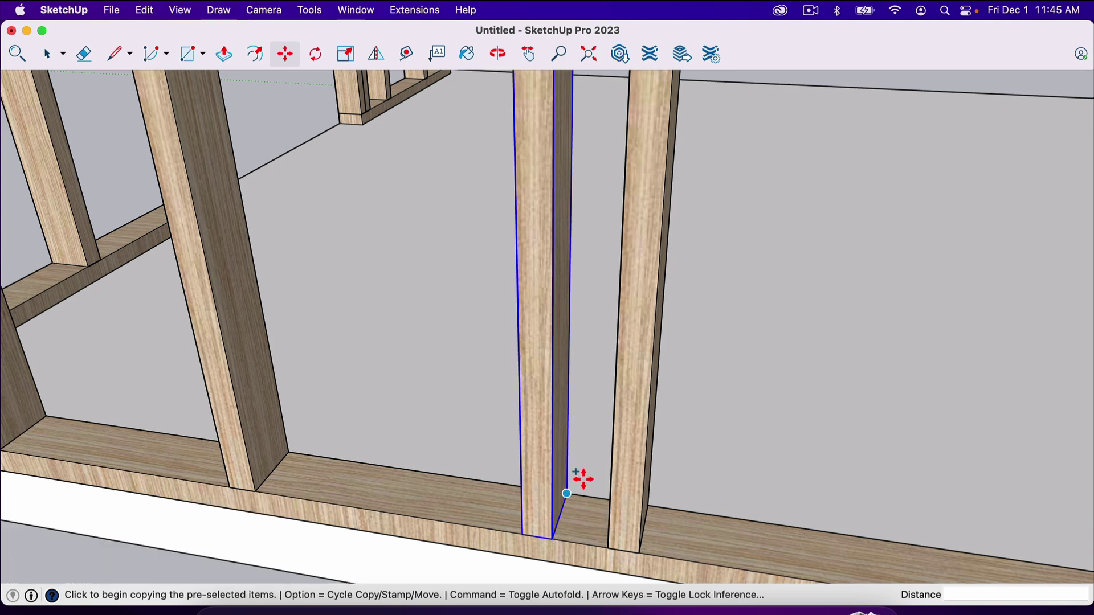
{"action": "left_click", "coordinate": [554, 538]}
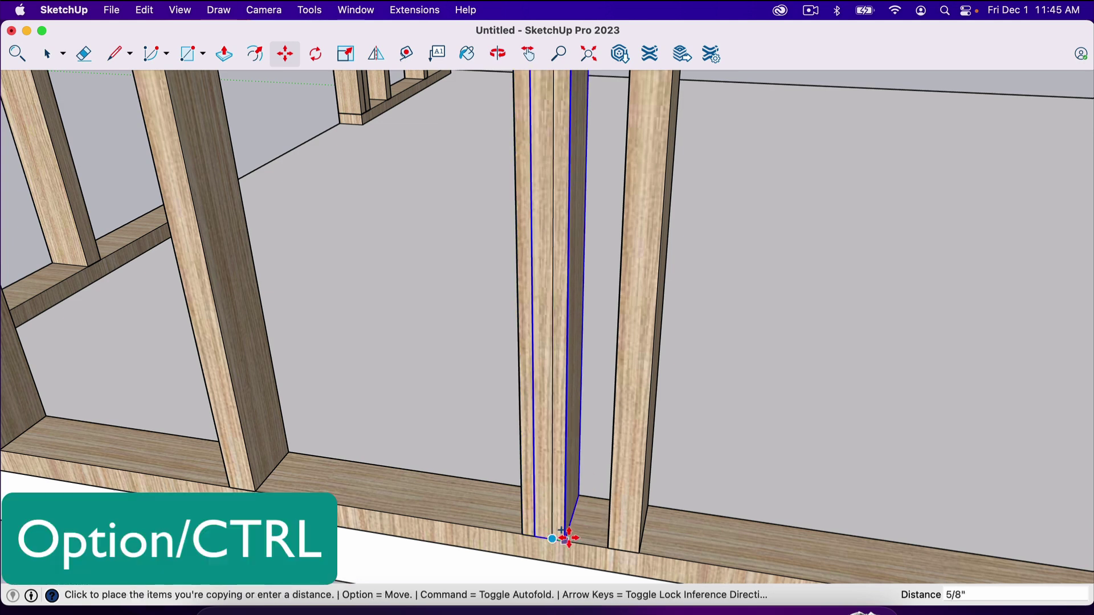
{"action": "scroll", "coordinate": [609, 544], "scroll_direction": "down", "scroll_amount": 5}
{"action": "left_click", "coordinate": [610, 544]}
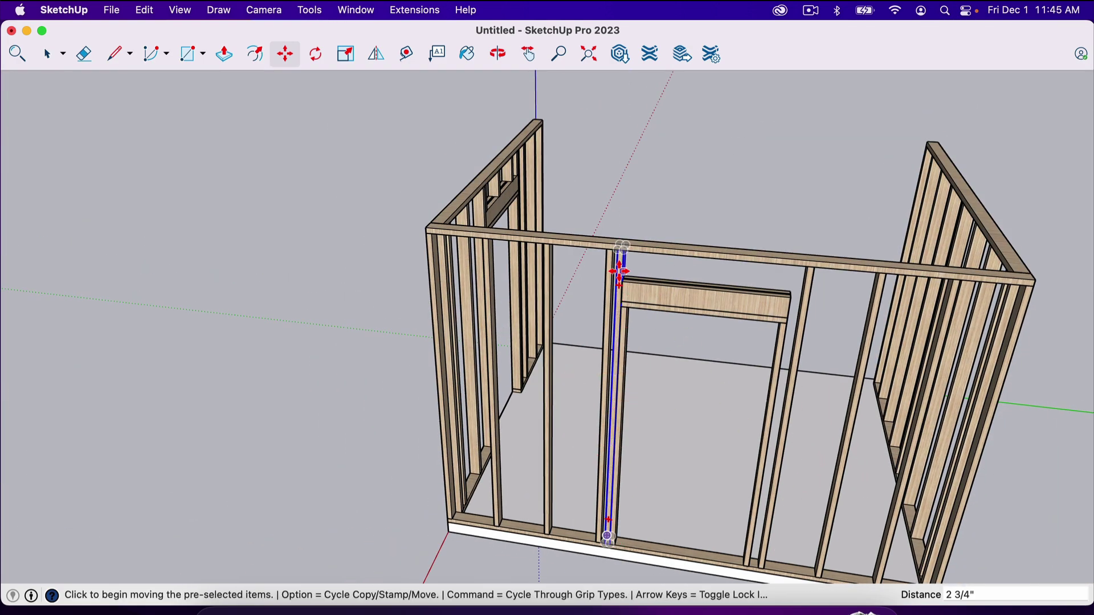
Step: Copy the full-height stud right of the opening 2 3/4" toward the opening so it sits against the shortened stud
{"action": "scroll", "coordinate": [621, 427], "scroll_direction": "up", "scroll_amount": 5}
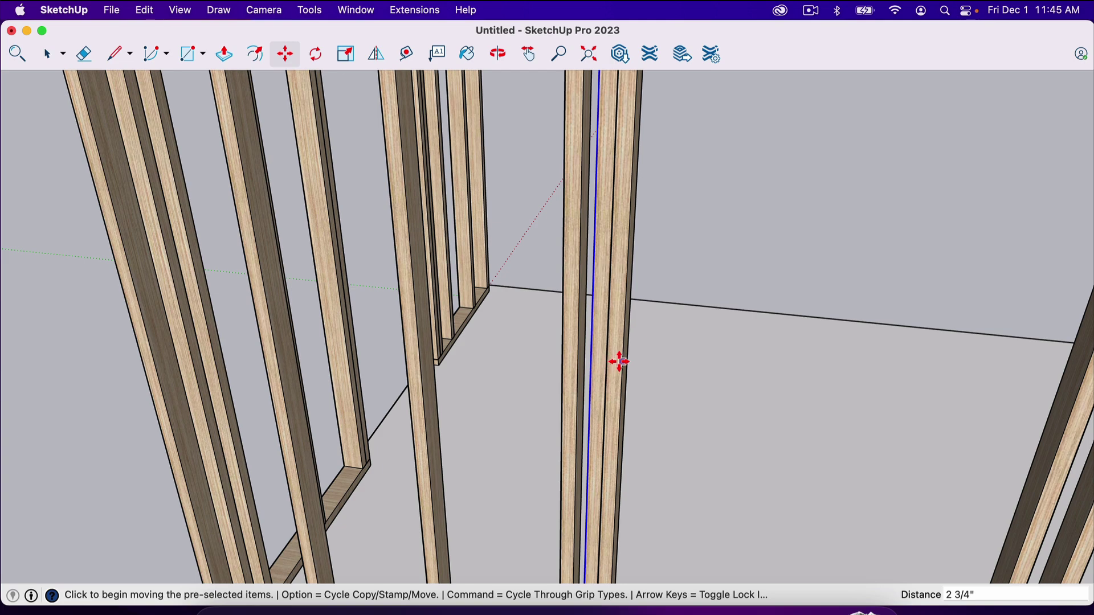
{"action": "scroll", "coordinate": [618, 371], "scroll_direction": "down", "scroll_amount": 5}
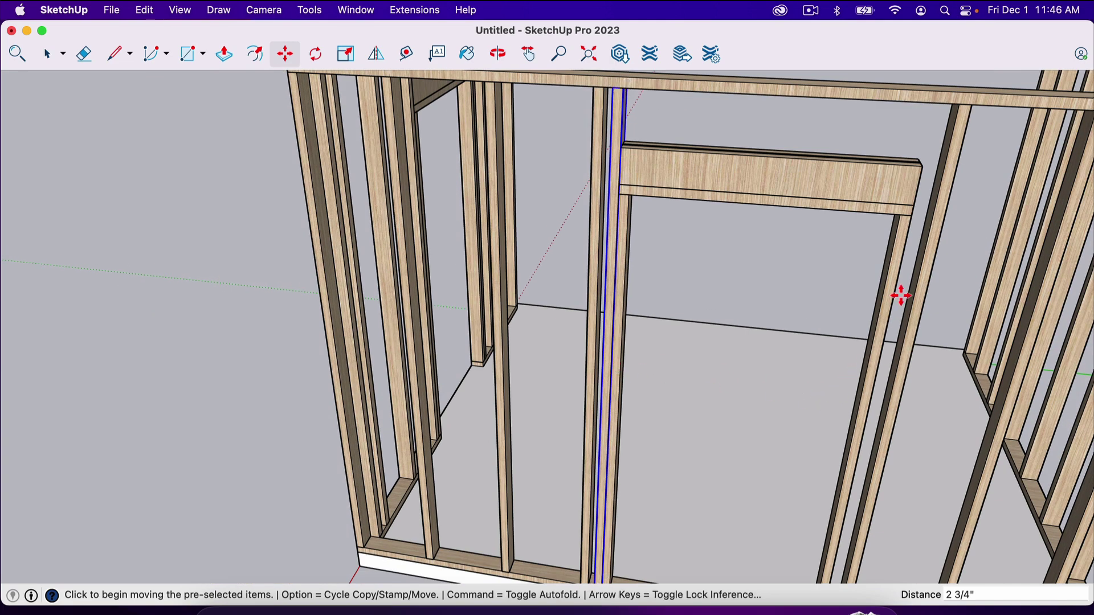
{"action": "scroll", "coordinate": [898, 294], "scroll_direction": "down", "scroll_amount": 3}
{"action": "scroll", "coordinate": [910, 488], "scroll_direction": "up", "scroll_amount": 5}
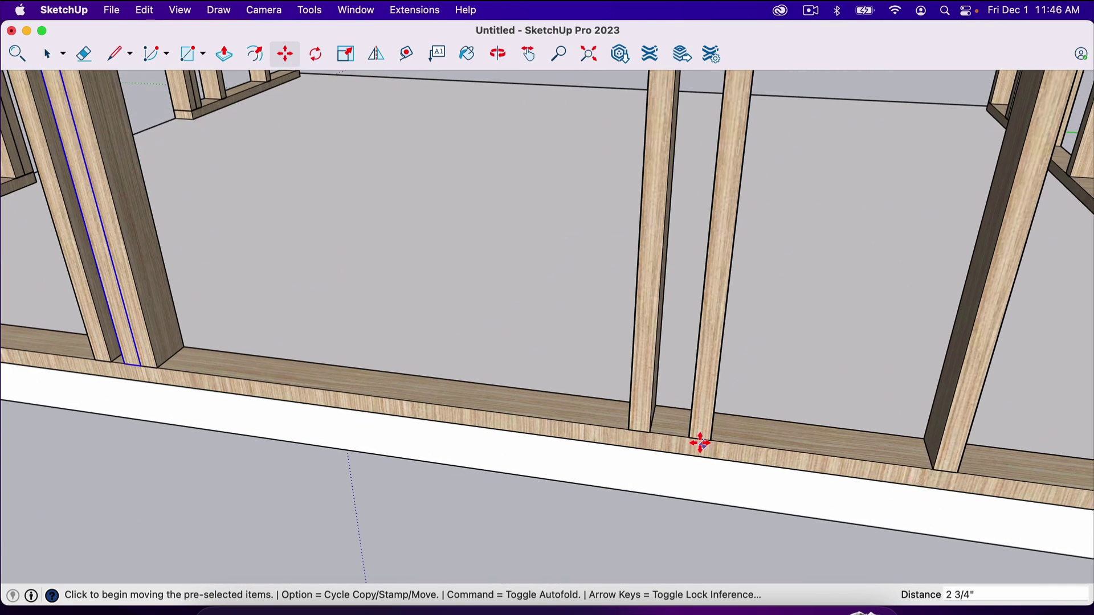
{"action": "key", "text": "Escape"}
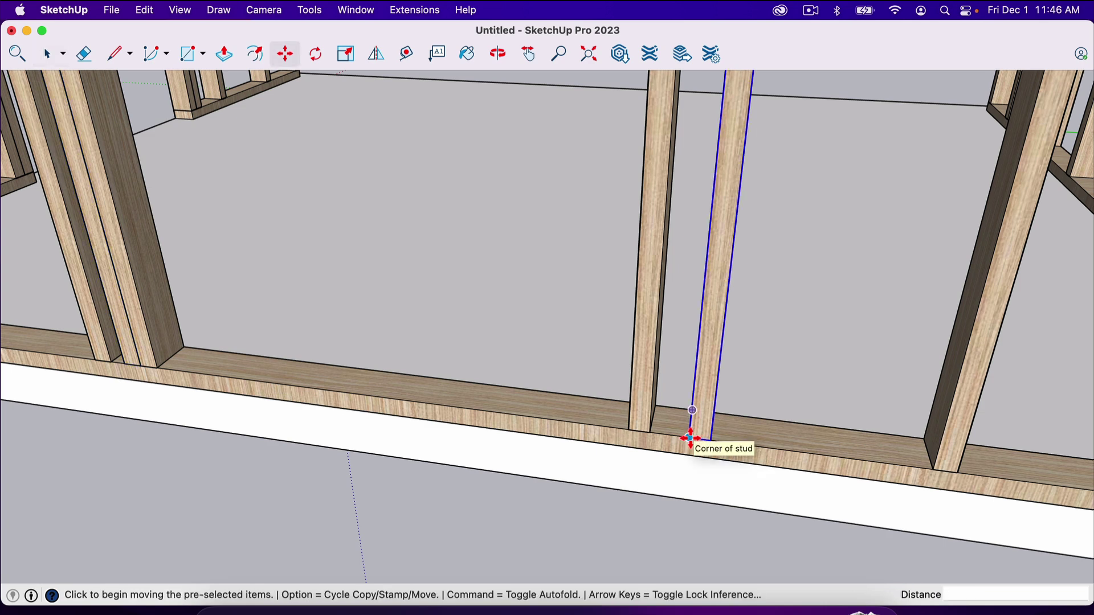
{"action": "key", "text": "alt"}
{"action": "left_click", "coordinate": [691, 438]}
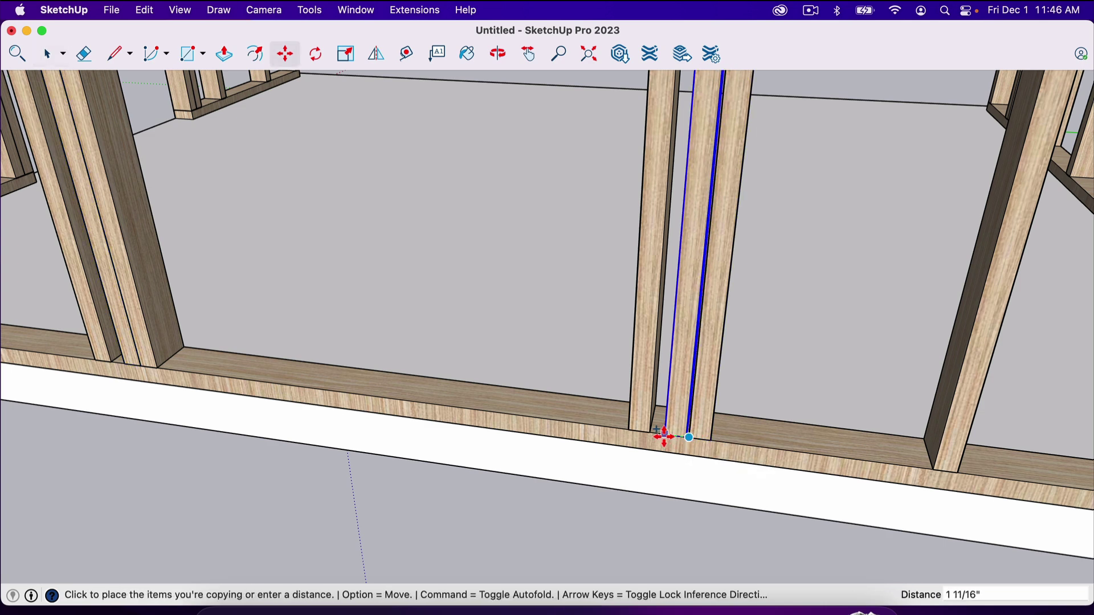
{"action": "left_click", "coordinate": [650, 434]}
{"action": "scroll", "coordinate": [682, 516], "scroll_direction": "down", "scroll_amount": 6}
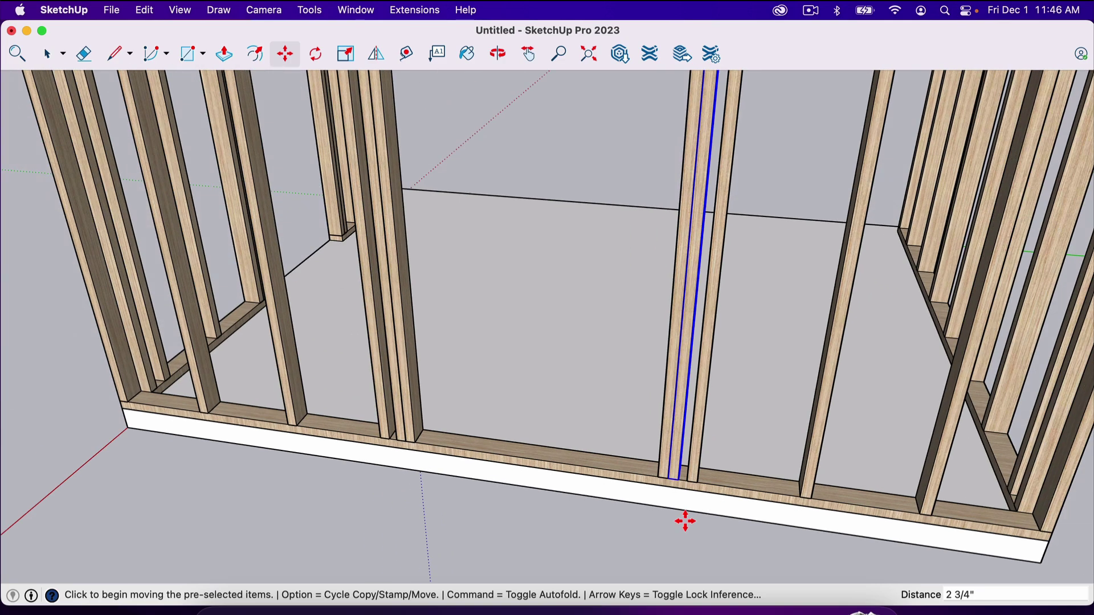
{"action": "key", "text": "space"}
{"action": "left_click", "coordinate": [634, 373]}
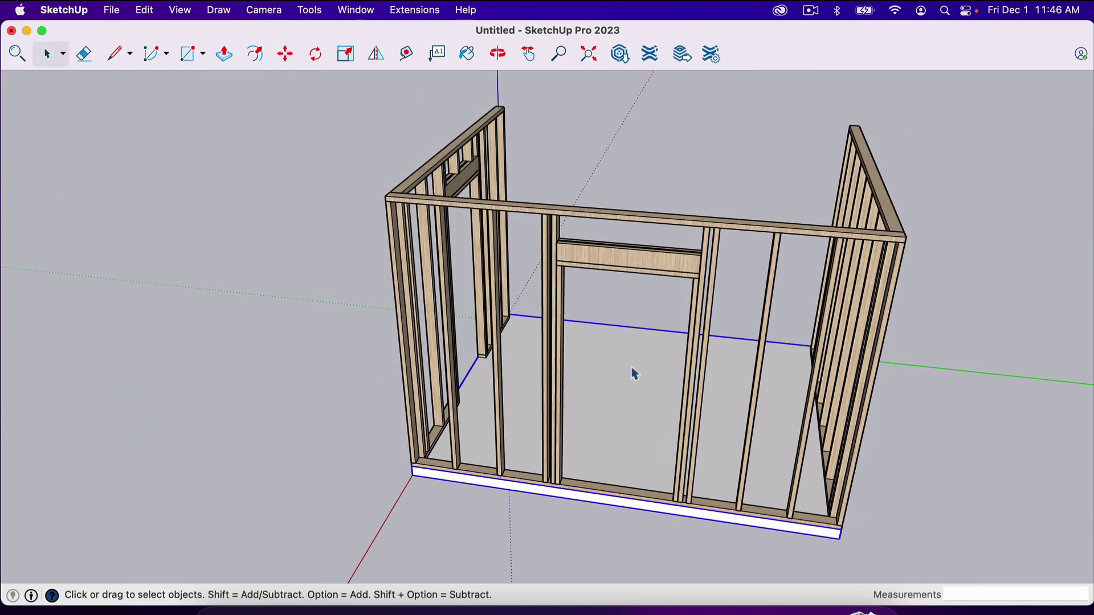
Step: Examine the framed opening and the spacing of the regular studs in the wall to its left
{"action": "key", "text": "o"}
{"action": "left_click_drag", "start_coordinate": [630, 364], "coordinate": [598, 310]}
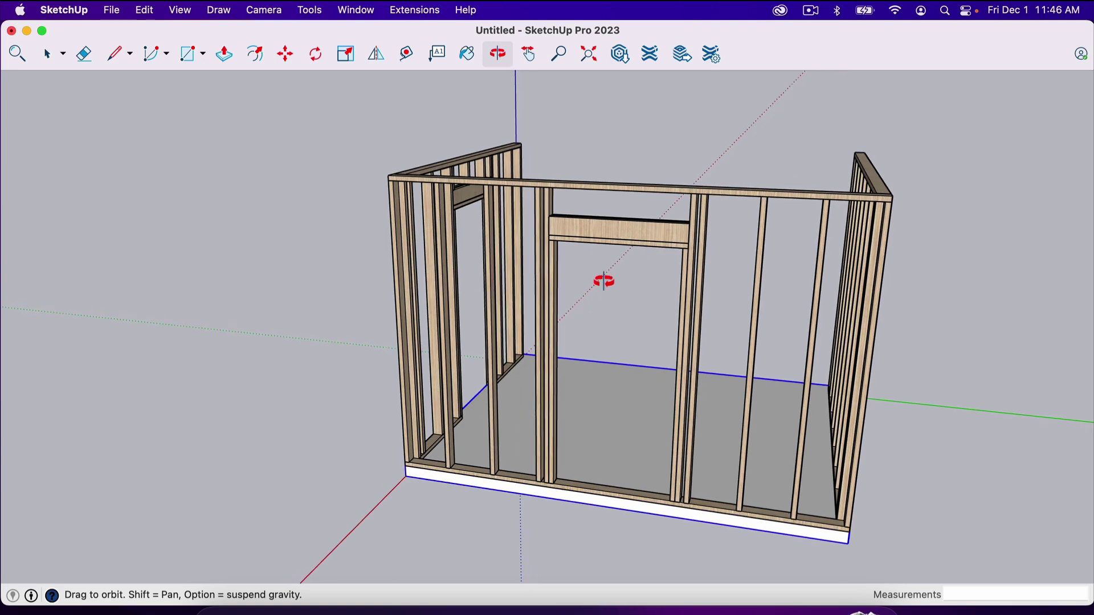
{"action": "scroll", "coordinate": [604, 281], "scroll_direction": "up", "scroll_amount": 5}
{"action": "scroll", "coordinate": [604, 281], "scroll_direction": "down", "scroll_amount": 3}
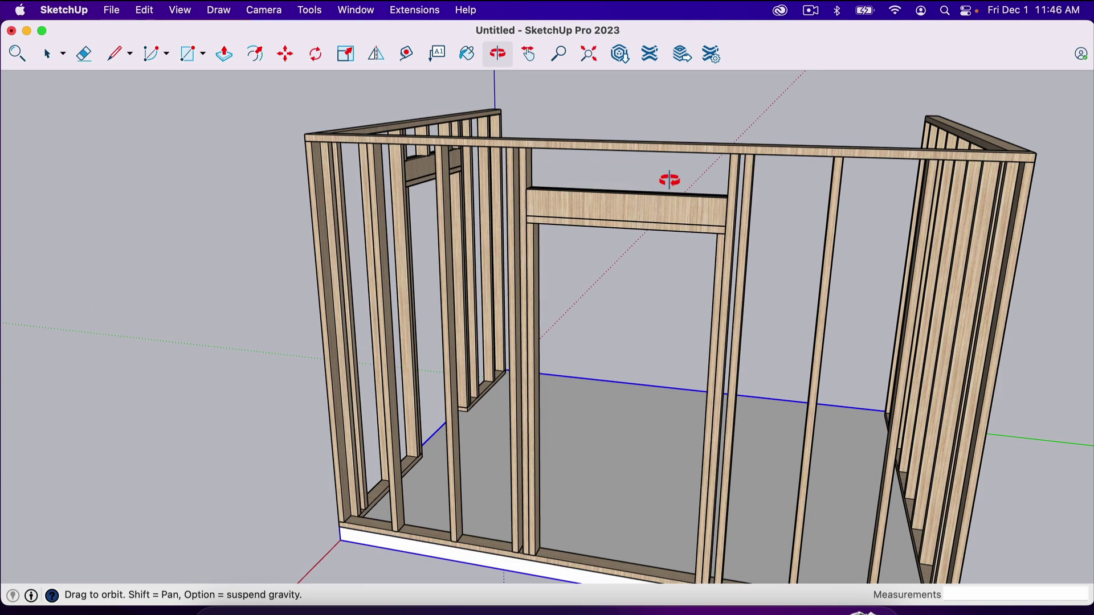
{"action": "left_click_drag", "start_coordinate": [588, 228], "coordinate": [631, 287]}
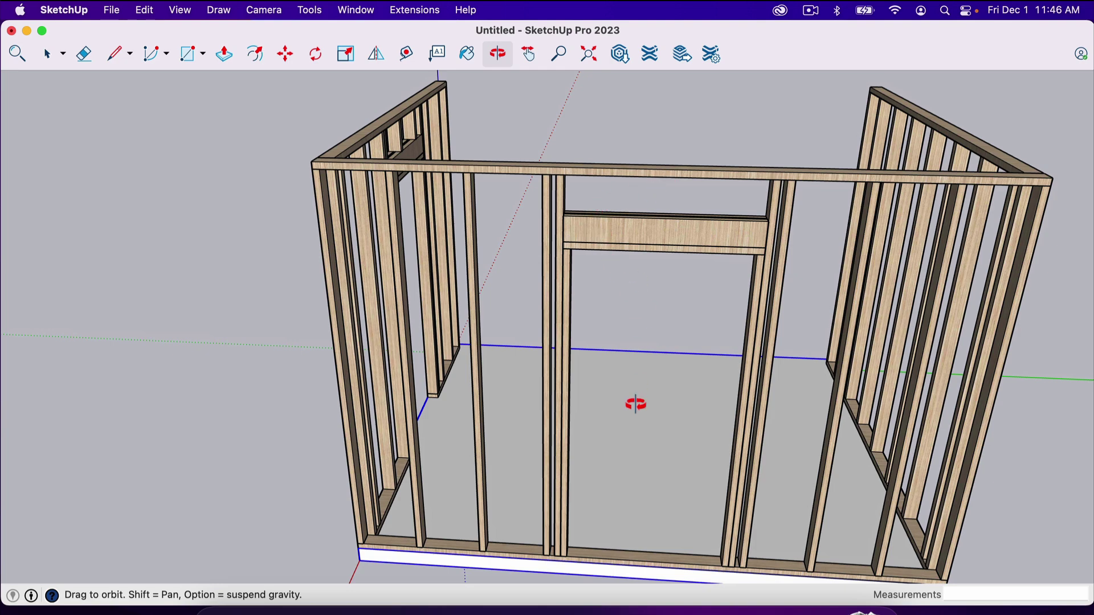
{"action": "scroll", "coordinate": [636, 404], "scroll_direction": "up", "scroll_amount": 5}
{"action": "scroll", "coordinate": [636, 405], "scroll_direction": "down", "scroll_amount": 4}
{"action": "key", "text": "space"}
{"action": "left_click", "coordinate": [545, 435]}
{"action": "left_click", "coordinate": [476, 429]}
{"action": "left_click", "coordinate": [408, 425]}
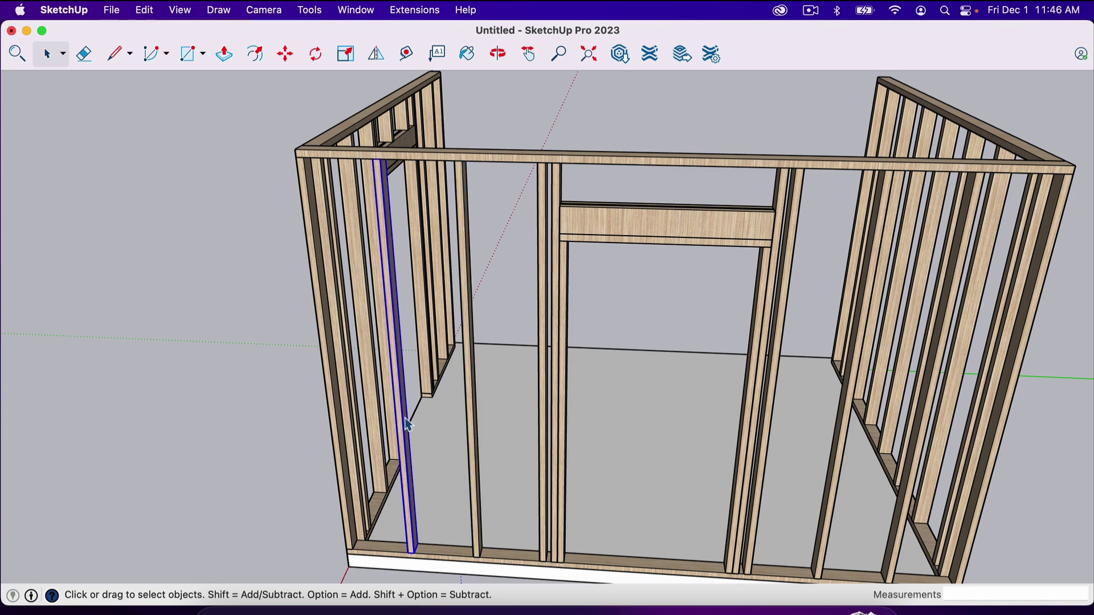
Step: Copy the regularly spaced full-height stud just left of the opening 16" along the bottom plate into the opening
{"action": "left_click", "coordinate": [544, 473]}
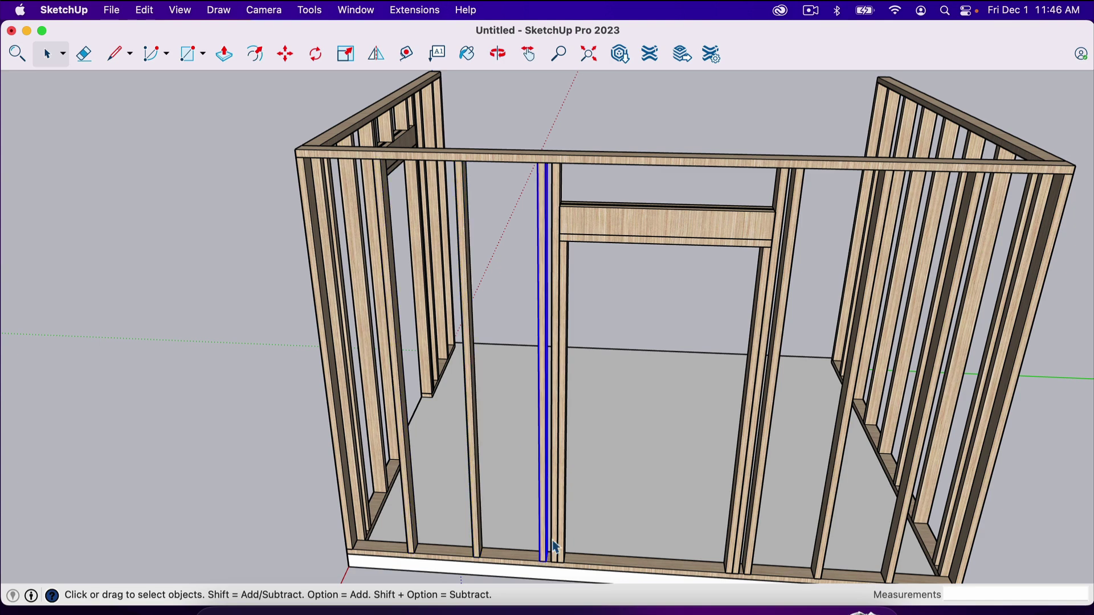
{"action": "scroll", "coordinate": [556, 544], "scroll_direction": "up", "scroll_amount": 3}
{"action": "scroll", "coordinate": [556, 456], "scroll_direction": "down", "scroll_amount": 5}
{"action": "scroll", "coordinate": [547, 522], "scroll_direction": "up", "scroll_amount": 3}
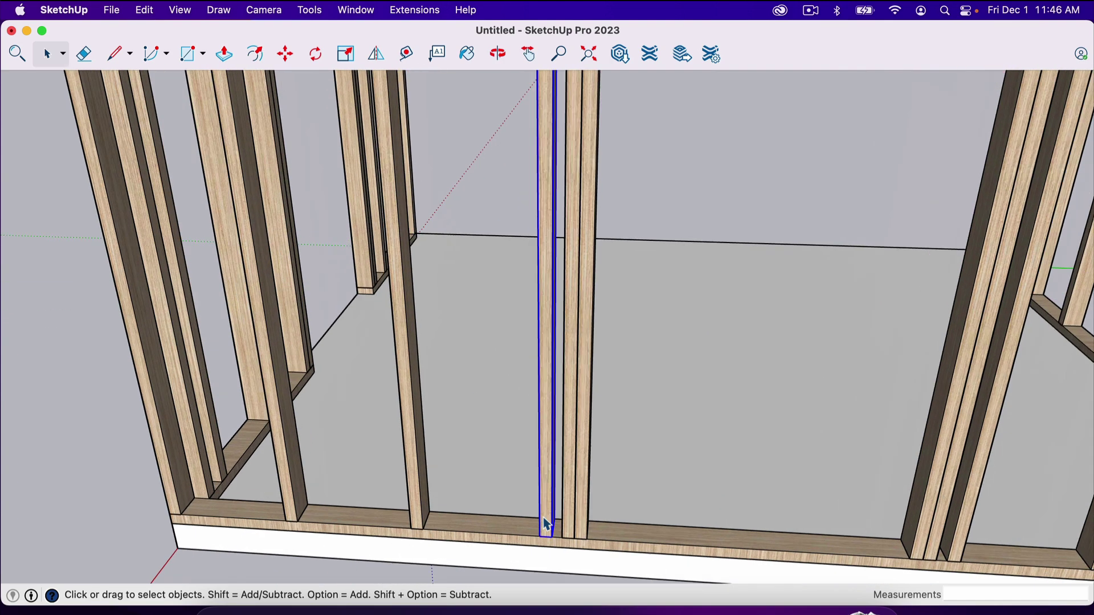
{"action": "key", "text": "m"}
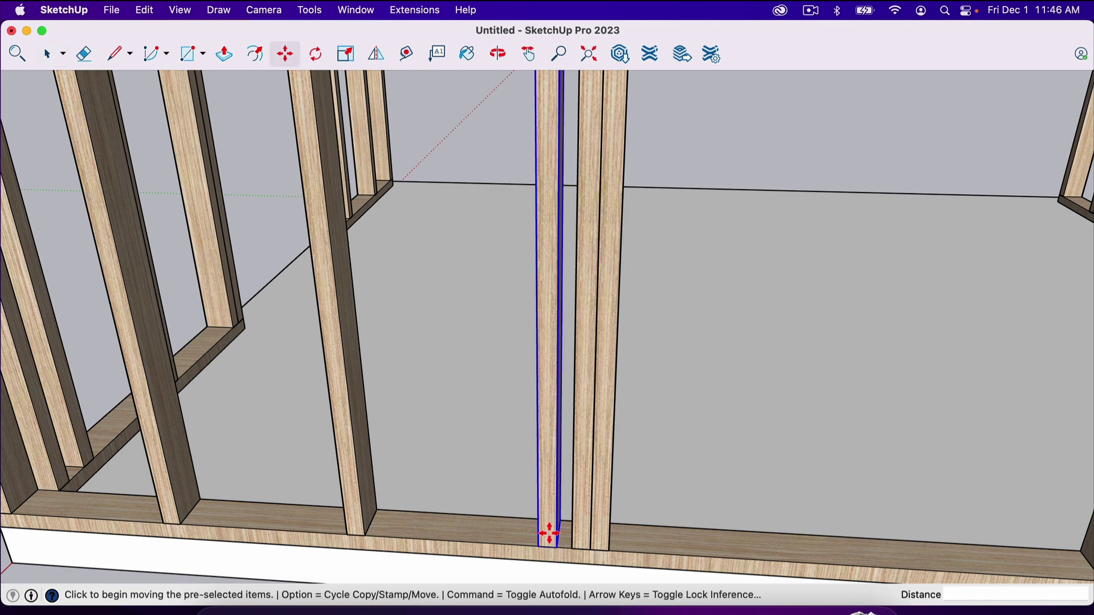
{"action": "key", "text": "alt"}
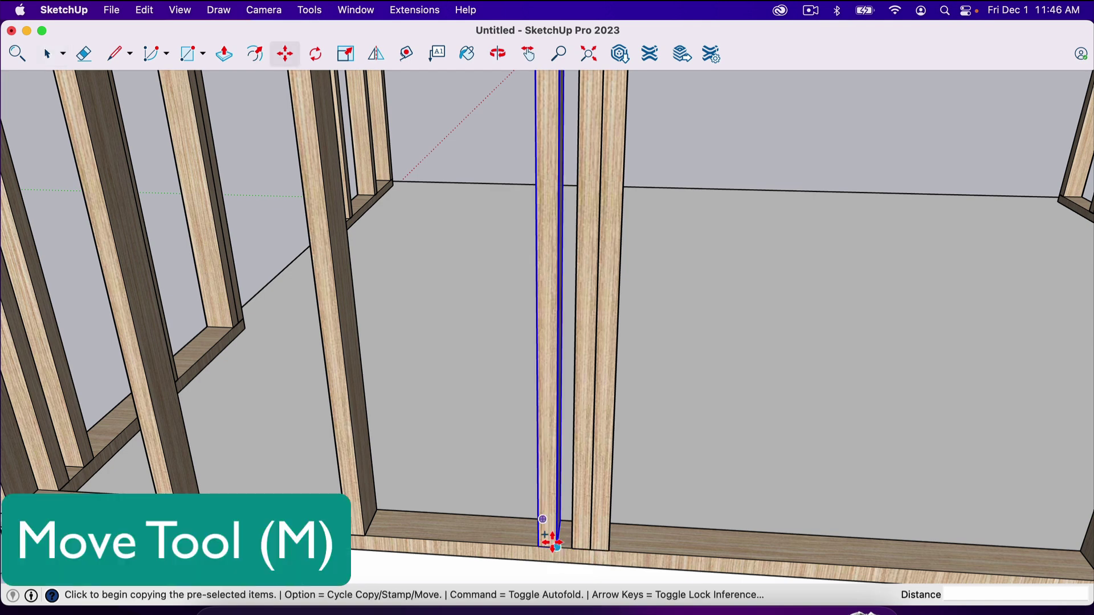
{"action": "left_click", "coordinate": [556, 548]}
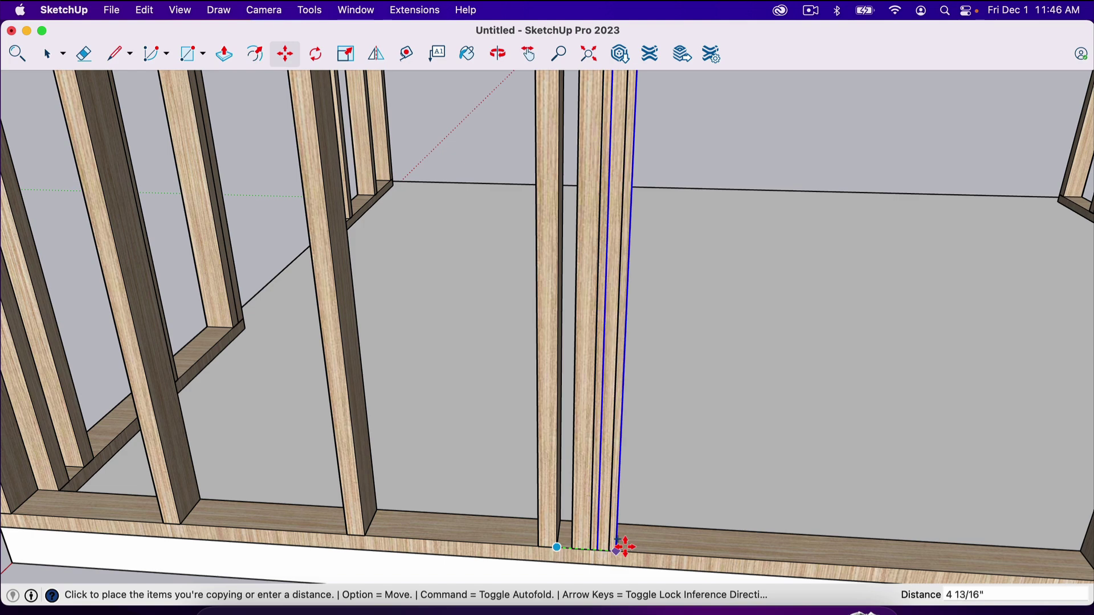
{"action": "left_click", "coordinate": [653, 549]}
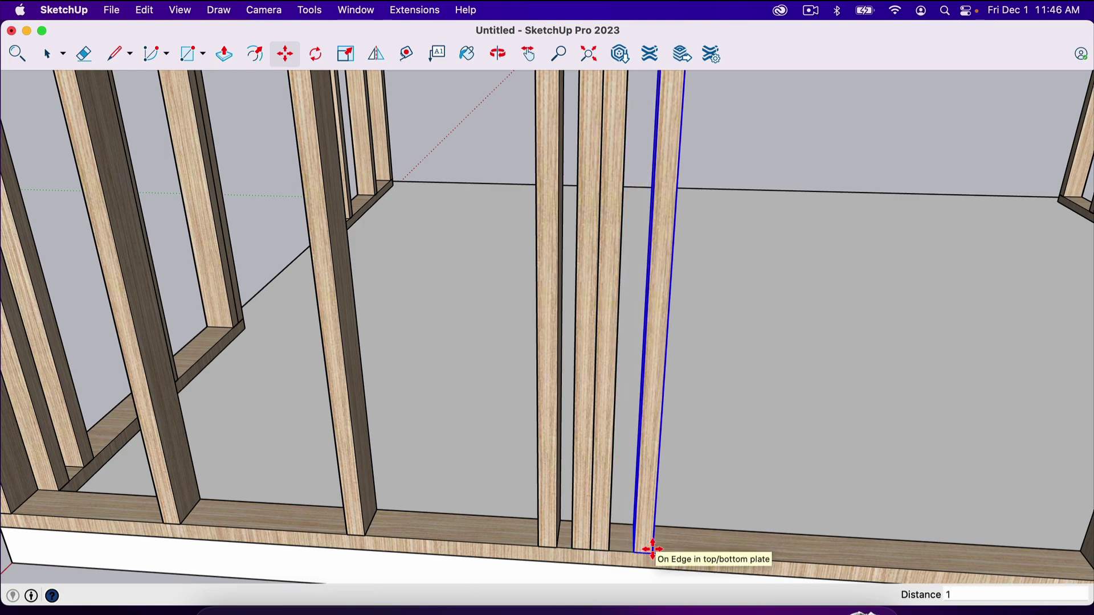
{"action": "key", "text": "Return"}
{"action": "scroll", "coordinate": [655, 551], "scroll_direction": "down", "scroll_amount": 10}
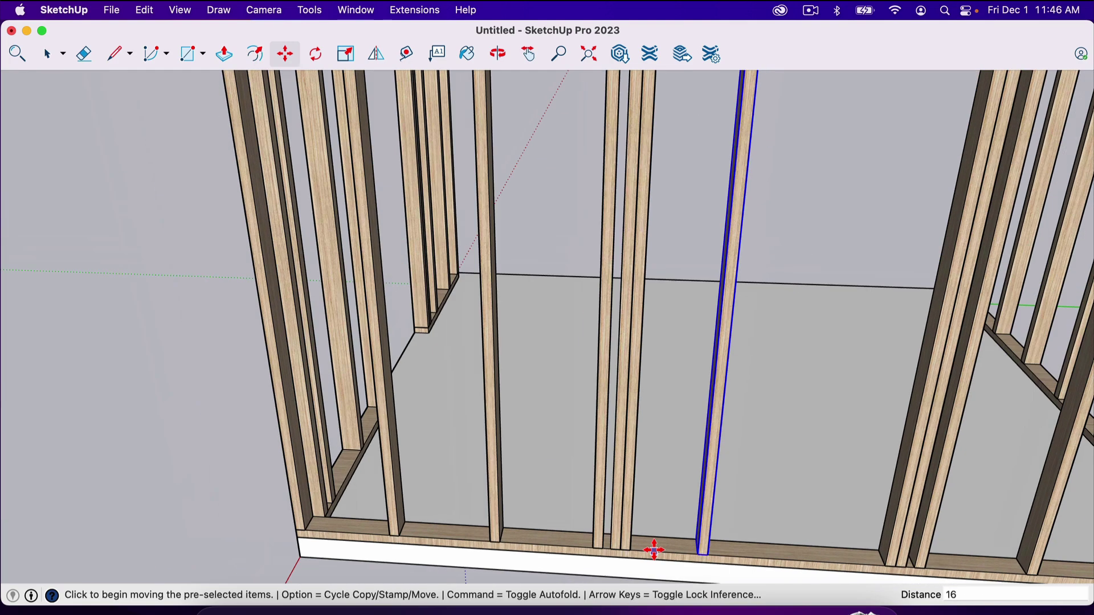
Step: Extend the two side edges of the copied full-height stud as lines across the top plate's front face and delete the stud
{"action": "scroll", "coordinate": [711, 467], "scroll_direction": "up", "scroll_amount": 10}
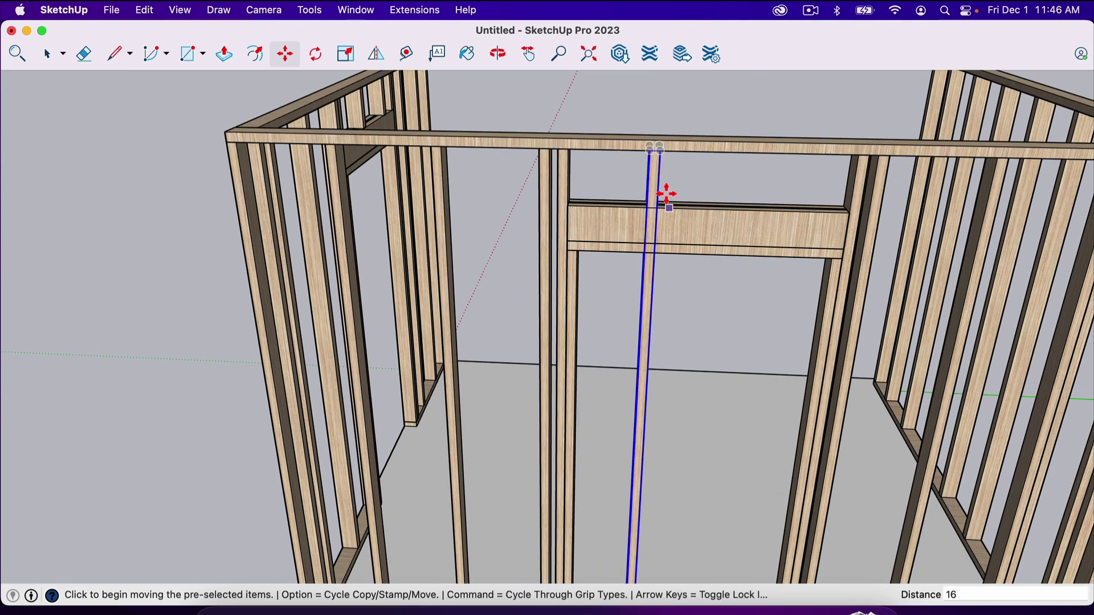
{"action": "scroll", "coordinate": [661, 556], "scroll_direction": "down", "scroll_amount": 4}
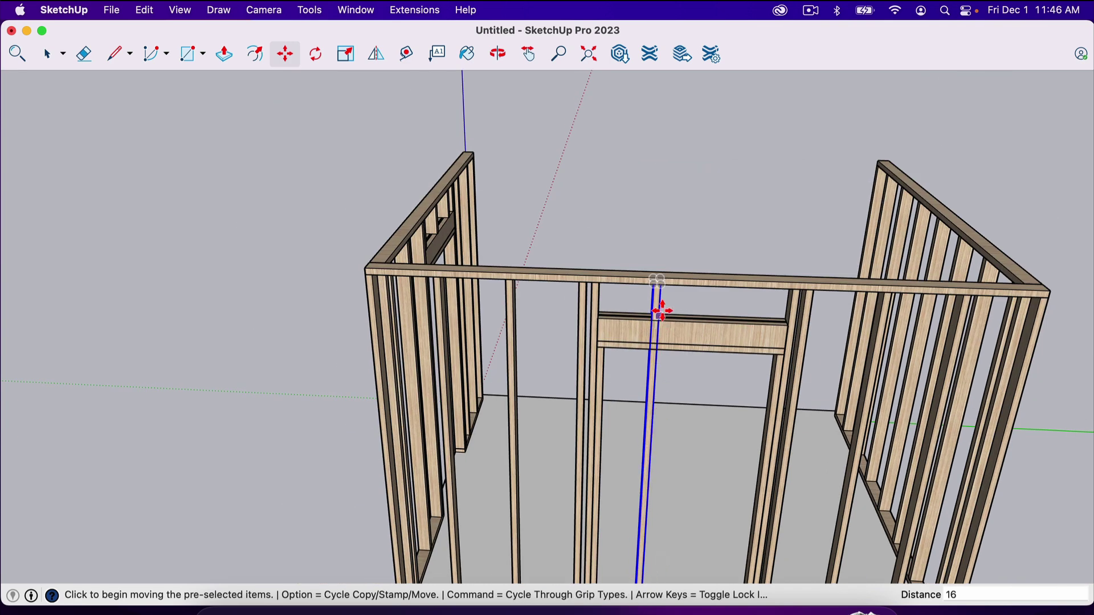
{"action": "scroll", "coordinate": [661, 308], "scroll_direction": "up", "scroll_amount": 5}
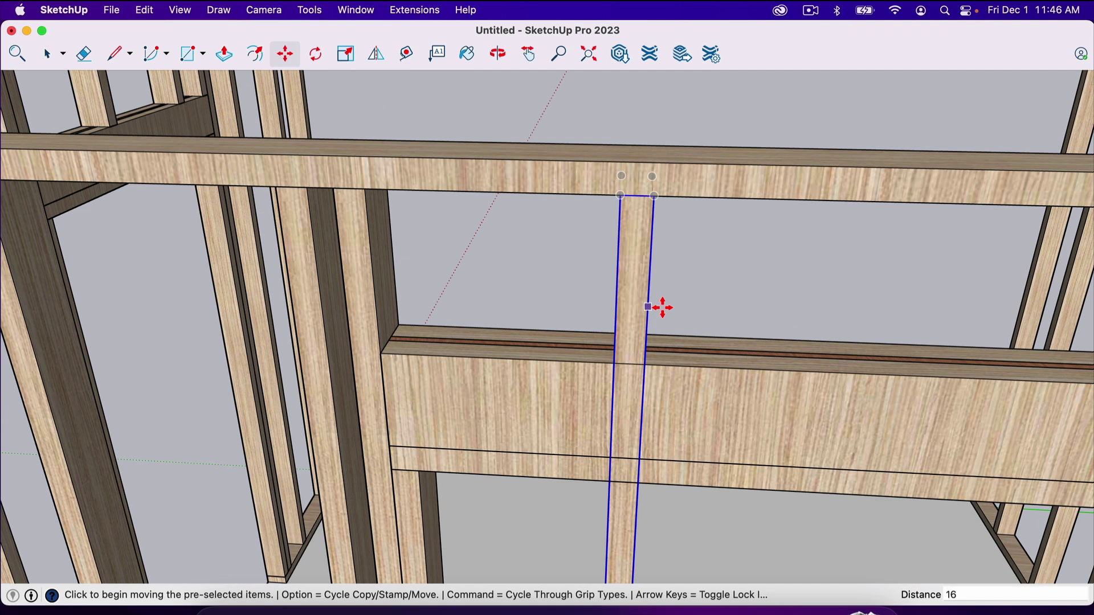
{"action": "key", "text": "l"}
{"action": "left_click", "coordinate": [621, 195]}
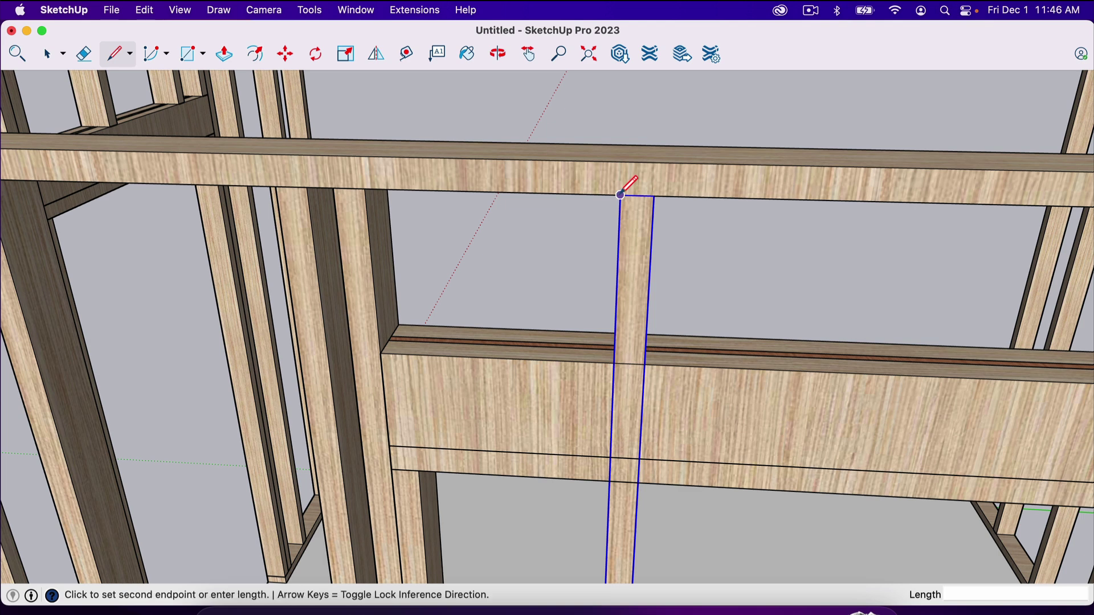
{"action": "left_click", "coordinate": [622, 162]}
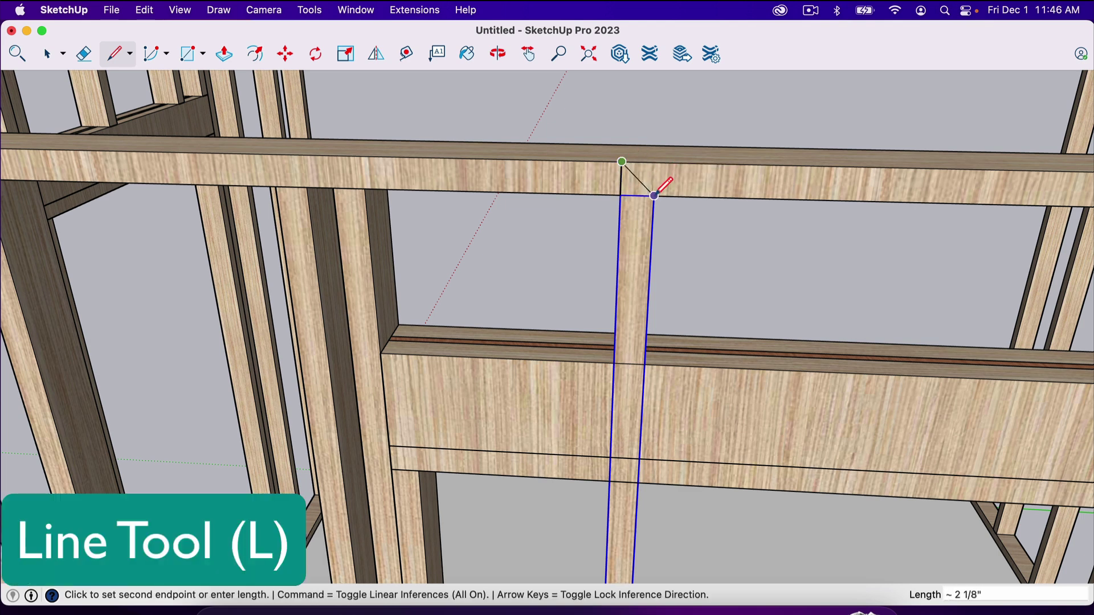
{"action": "key", "text": "space"}
{"action": "key", "text": "l"}
{"action": "left_click", "coordinate": [654, 196]}
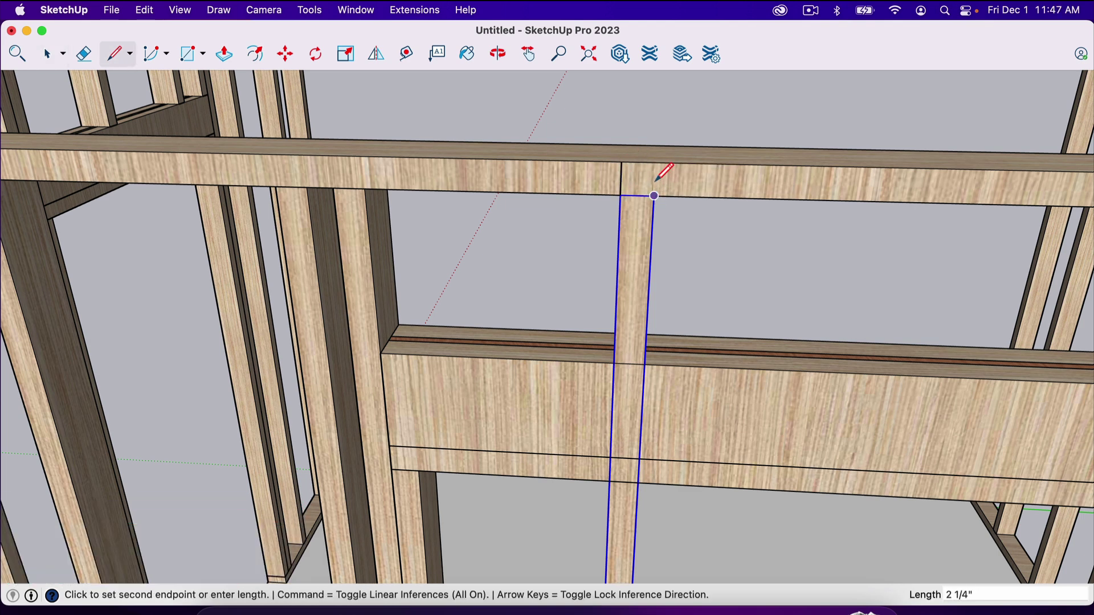
{"action": "left_click", "coordinate": [656, 163]}
{"action": "key", "text": "space"}
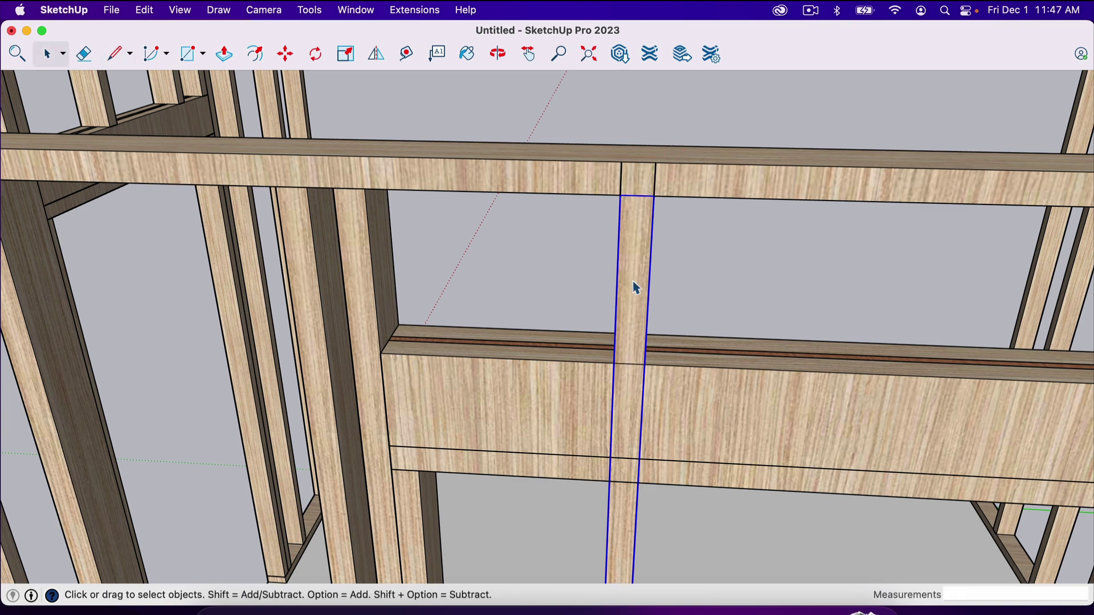
{"action": "key", "text": "Delete"}
Step: Outline the stud's footprint on the underside of the top plate between the two marks and erase the marks from the plate's front face
{"action": "key", "text": "o"}
{"action": "left_click_drag", "start_coordinate": [638, 311], "coordinate": [677, 186]}
{"action": "scroll", "coordinate": [675, 185], "scroll_direction": "up", "scroll_amount": 5}
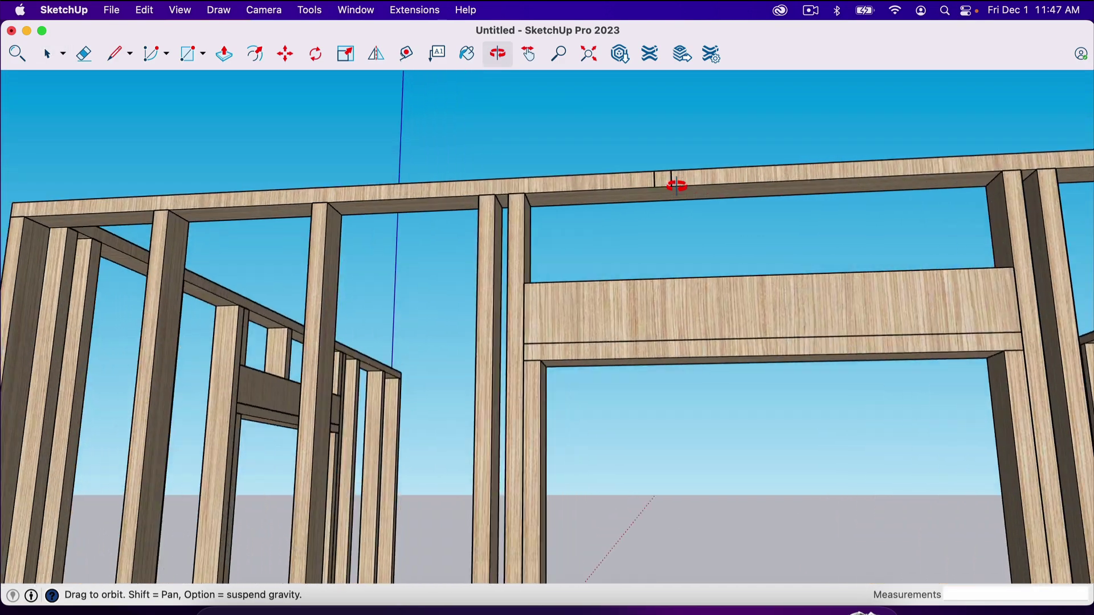
{"action": "scroll", "coordinate": [676, 186], "scroll_direction": "up", "scroll_amount": 3}
{"action": "key", "text": "l"}
{"action": "left_click", "coordinate": [643, 187]}
{"action": "left_click", "coordinate": [669, 186]}
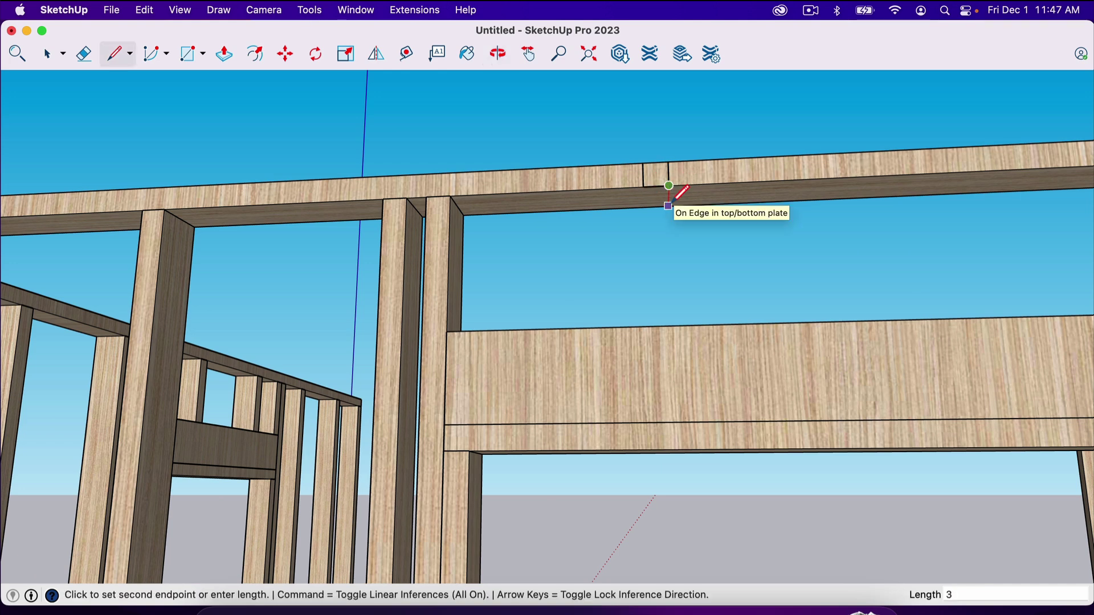
{"action": "left_click", "coordinate": [668, 206]}
{"action": "left_click", "coordinate": [644, 208]}
{"action": "left_click", "coordinate": [644, 187]}
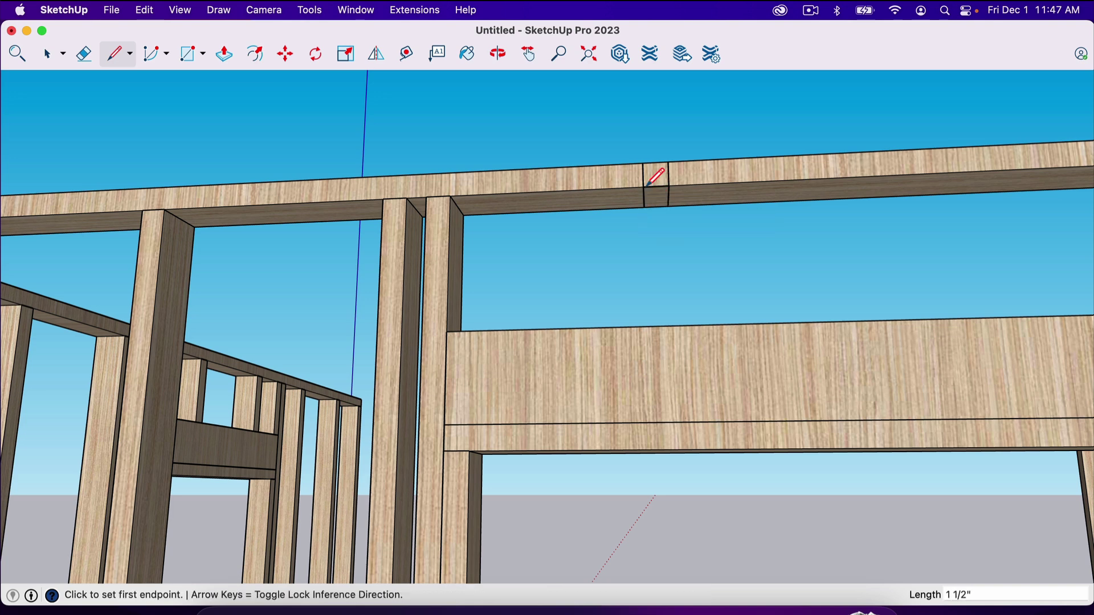
{"action": "key", "text": "space"}
{"action": "key", "text": "e"}
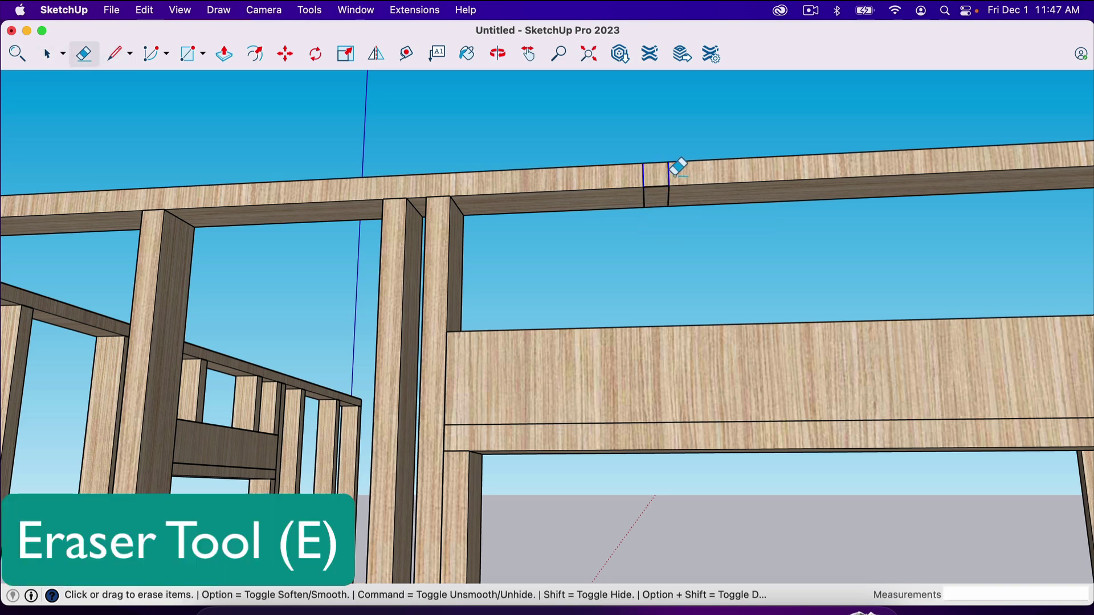
Step: Paint the footprint on the top plate's underside with the light wood-grain material from the Synthetic Surfaces collection
{"action": "key", "text": "b"}
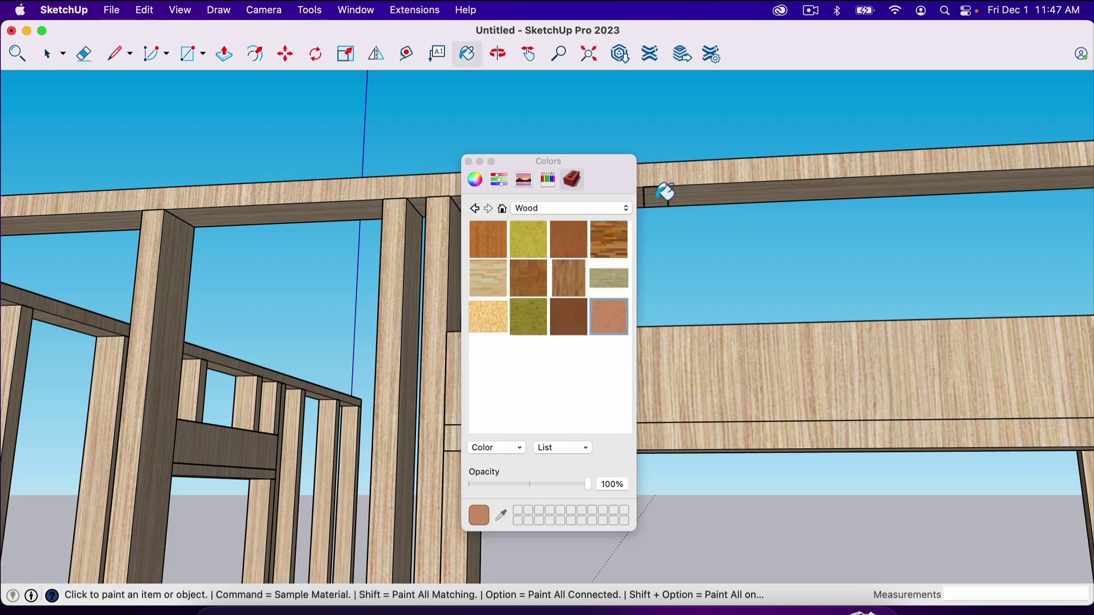
{"action": "left_click", "coordinate": [469, 161]}
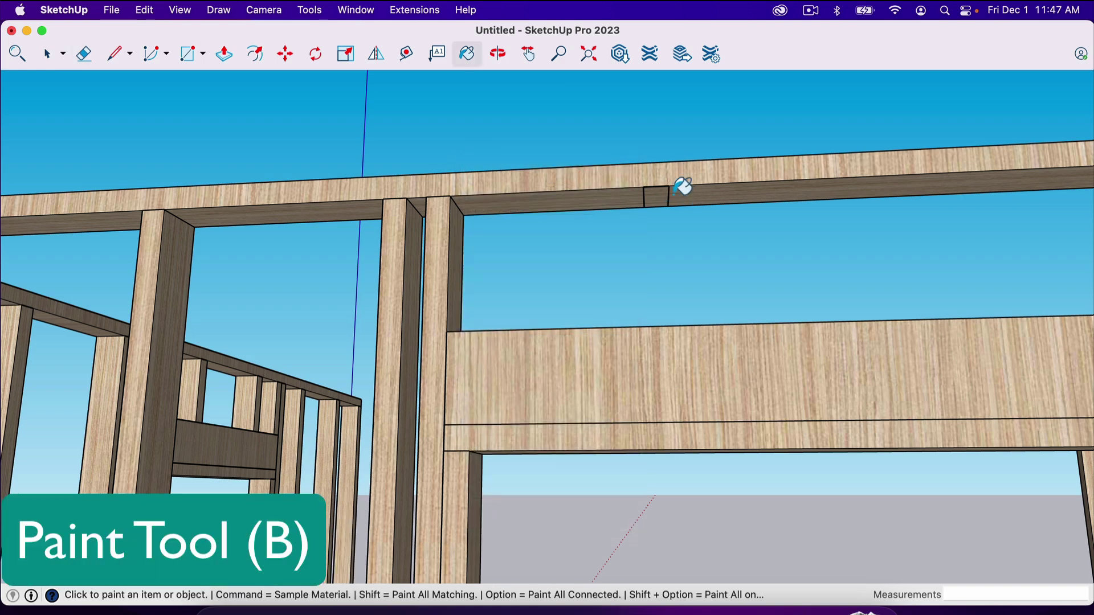
{"action": "scroll", "coordinate": [683, 187], "scroll_direction": "up", "scroll_amount": 3}
{"action": "key", "text": "b"}
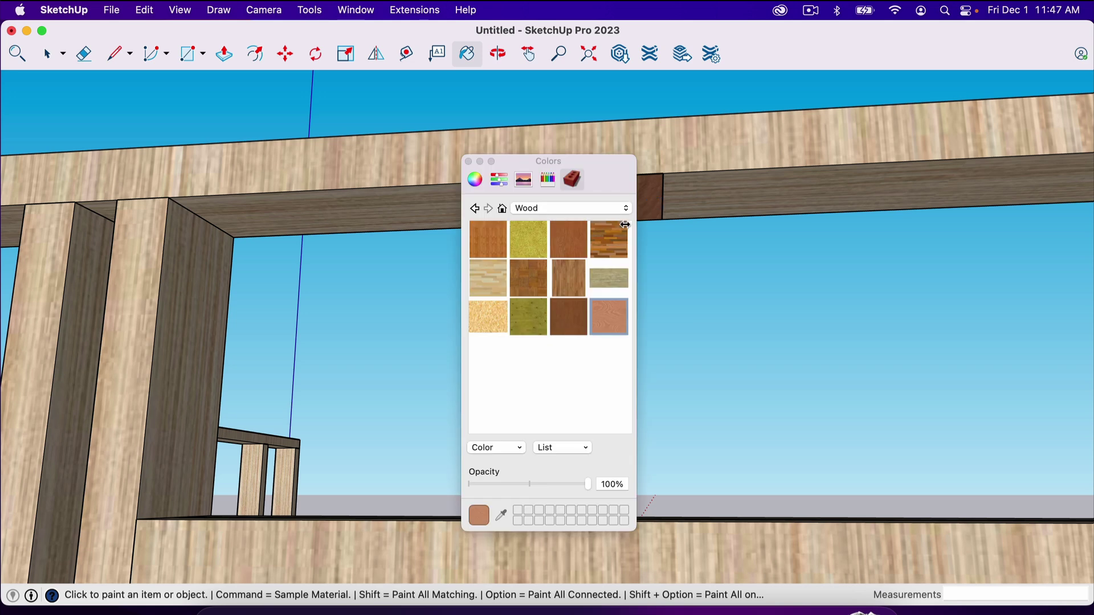
{"action": "left_click", "coordinate": [546, 204]}
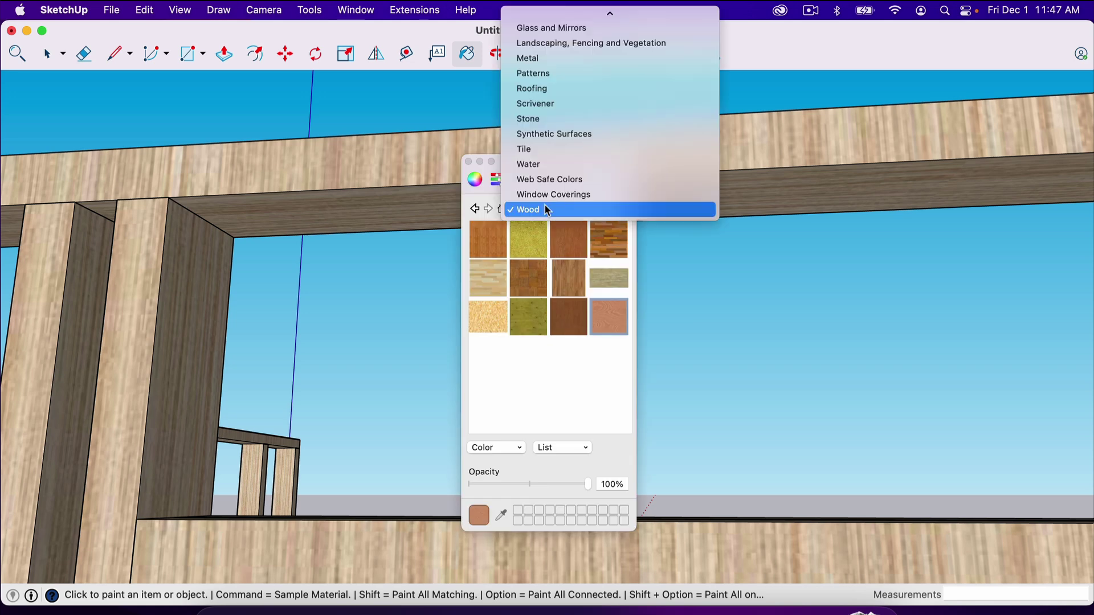
{"action": "left_click", "coordinate": [551, 134]}
{"action": "left_click_drag", "start_coordinate": [593, 165], "coordinate": [447, 168]}
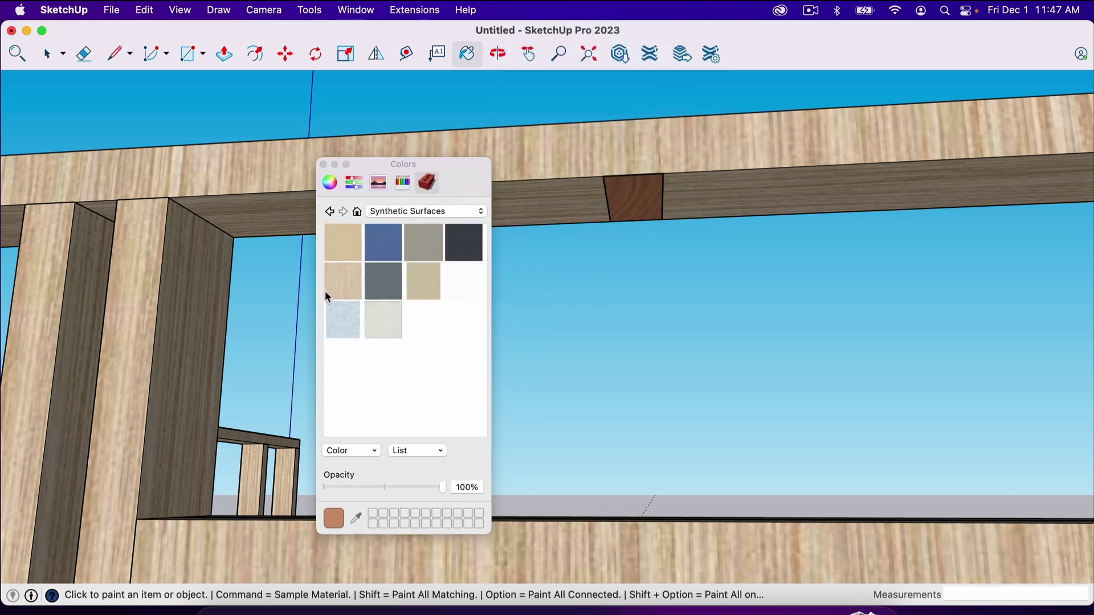
{"action": "left_click", "coordinate": [337, 288]}
{"action": "left_click", "coordinate": [632, 197]}
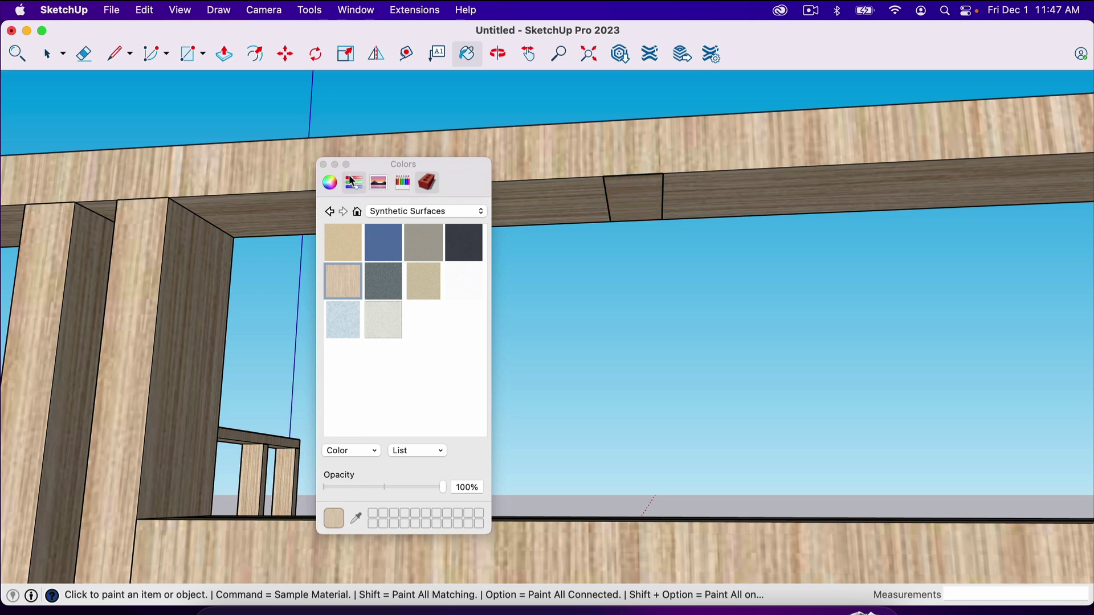
{"action": "left_click", "coordinate": [323, 165]}
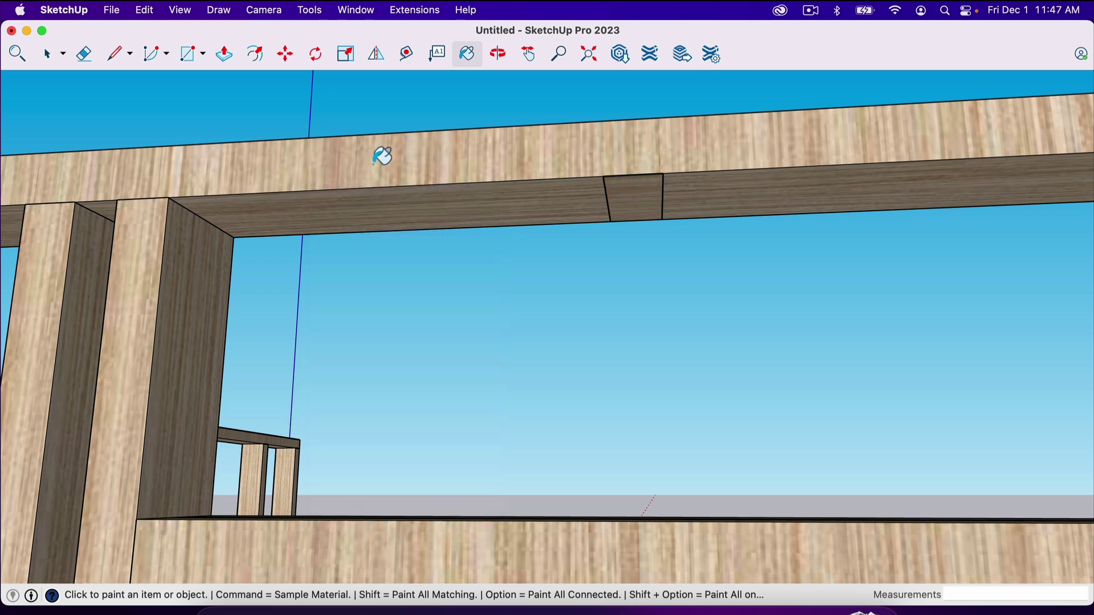
Step: Push/Pull the painted footprint down 8 1/2" so it meets the top of the header
{"action": "key", "text": "p"}
{"action": "left_click", "coordinate": [637, 210]}
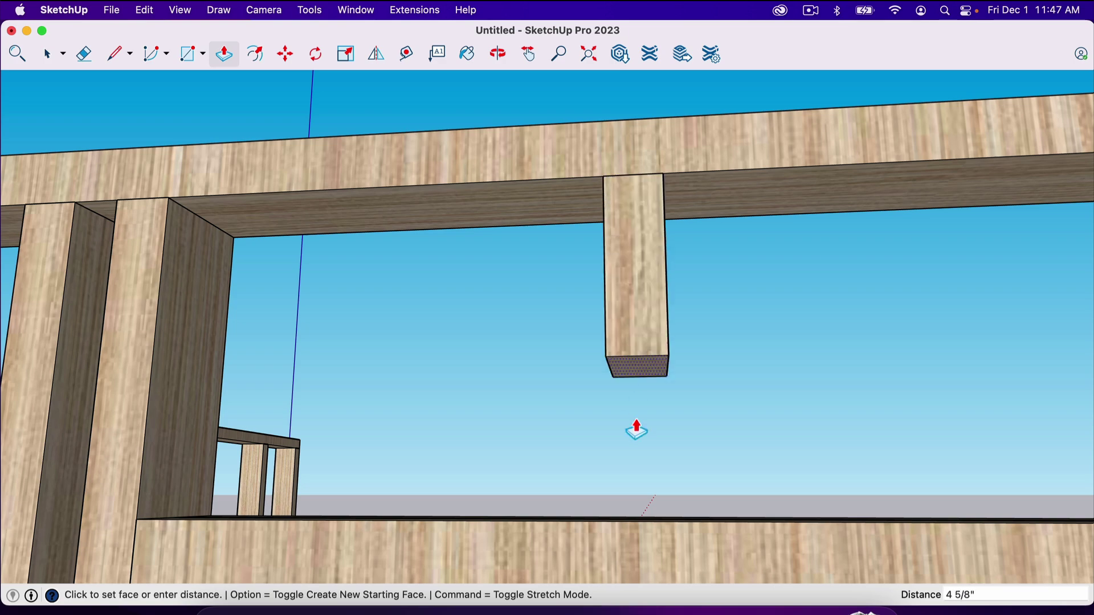
{"action": "left_click", "coordinate": [634, 532]}
Step: Make the short stud above the header a component named "small stud"
{"action": "scroll", "coordinate": [499, 456], "scroll_direction": "down", "scroll_amount": 5}
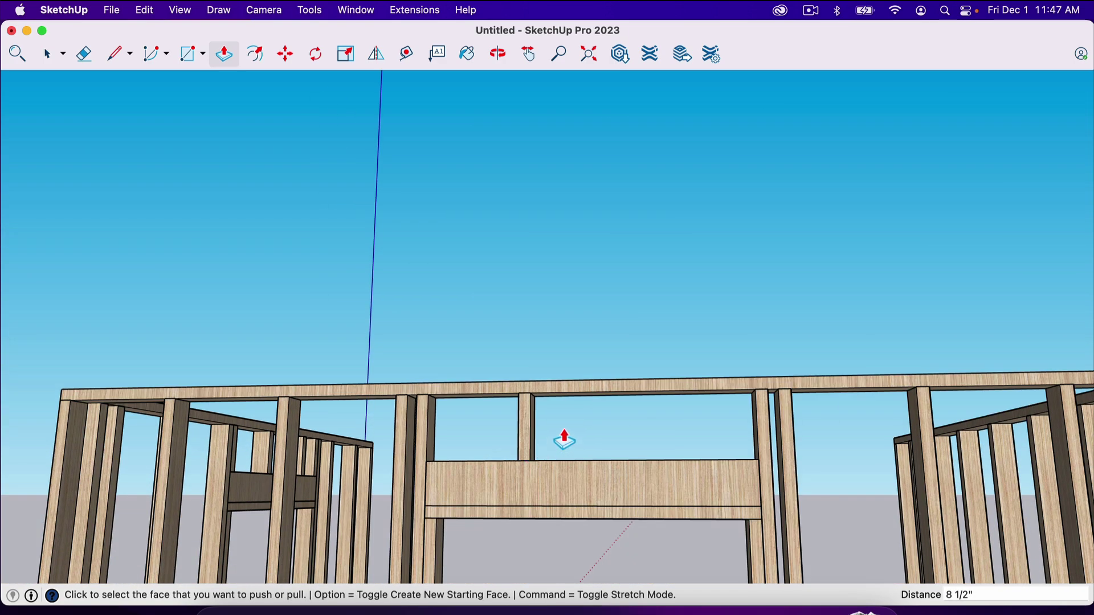
{"action": "key", "text": "space"}
{"action": "middle_click_drag", "start_coordinate": [573, 424], "coordinate": [550, 499]}
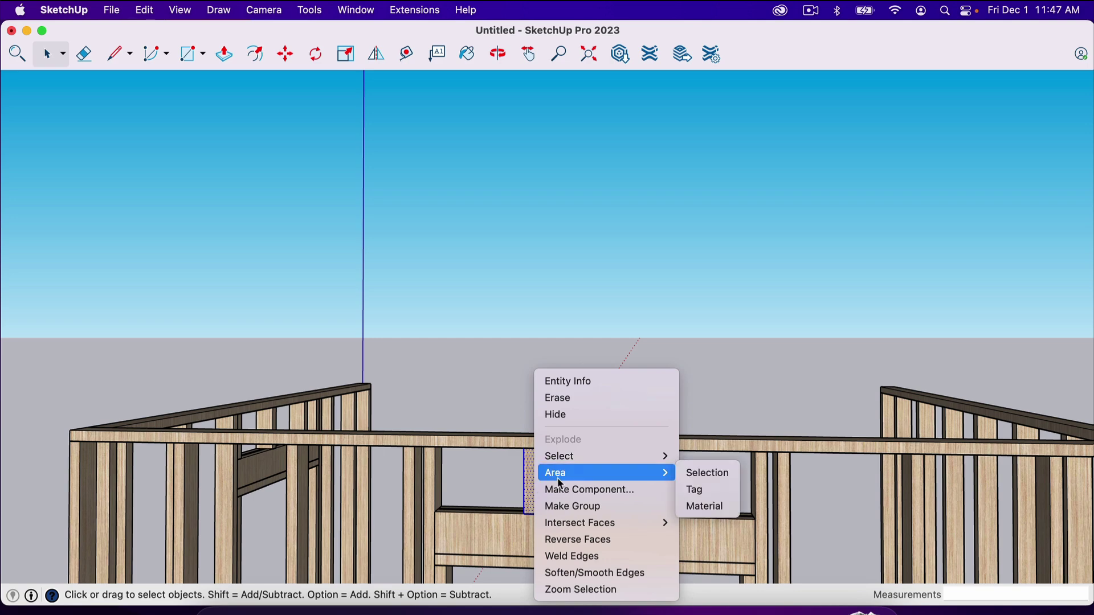
{"action": "left_click", "coordinate": [569, 490]}
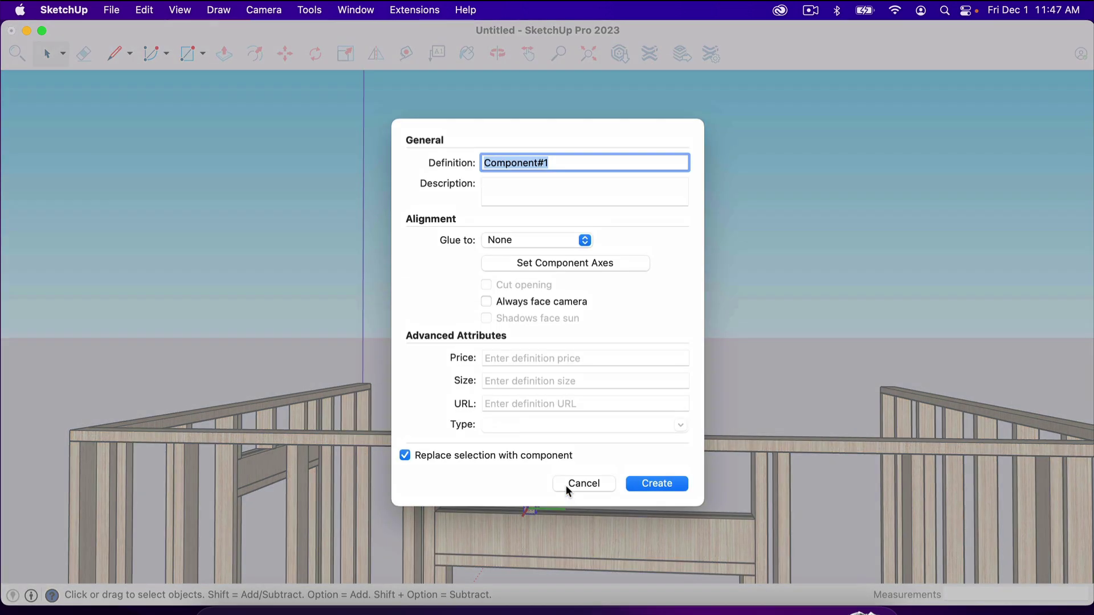
{"action": "type", "text": "small stud"}
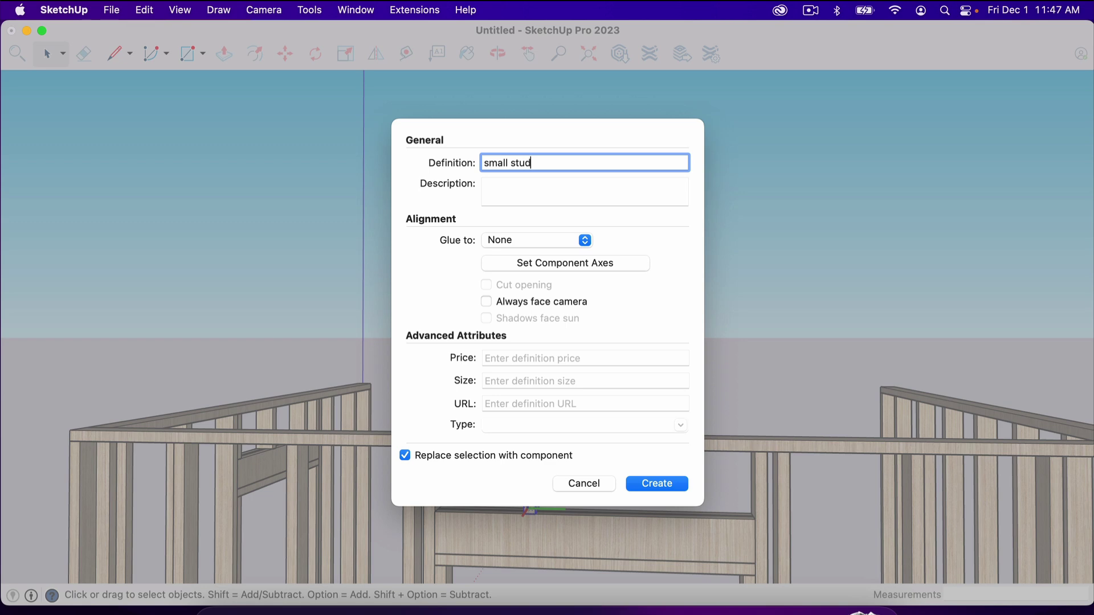
{"action": "key", "text": "Return"}
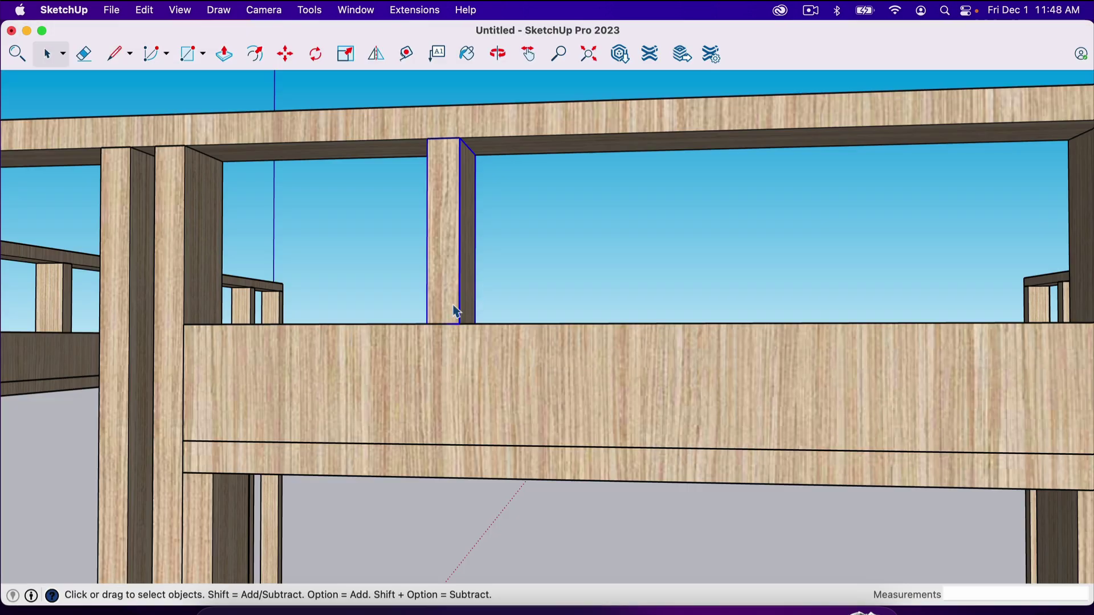
{"action": "key", "text": "m"}
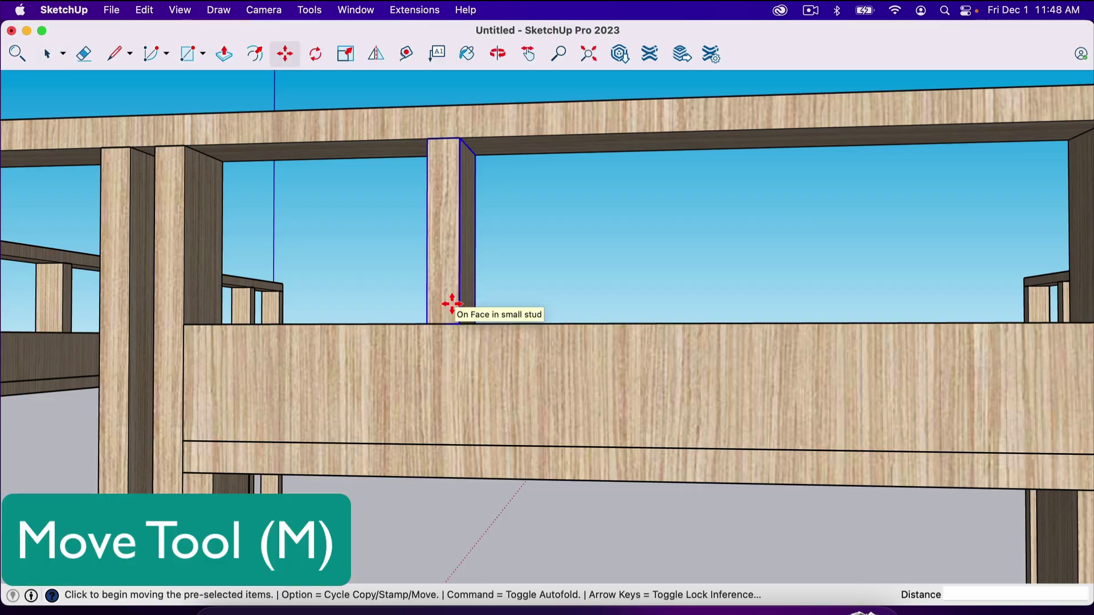
{"action": "left_click", "coordinate": [460, 325]}
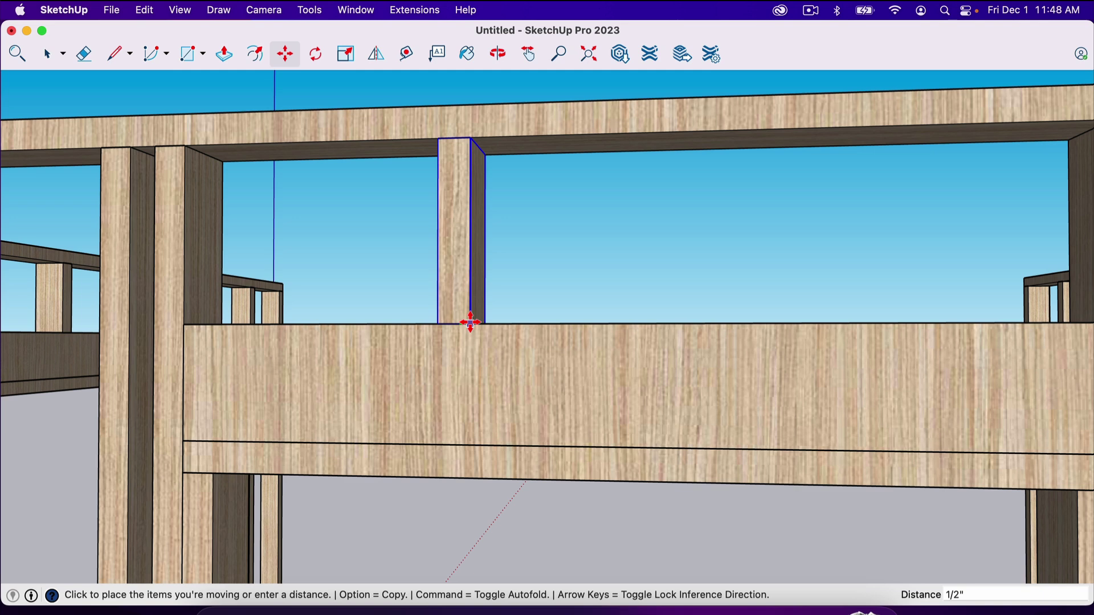
{"action": "left_click", "coordinate": [471, 323]}
{"action": "key", "text": "super+z"}
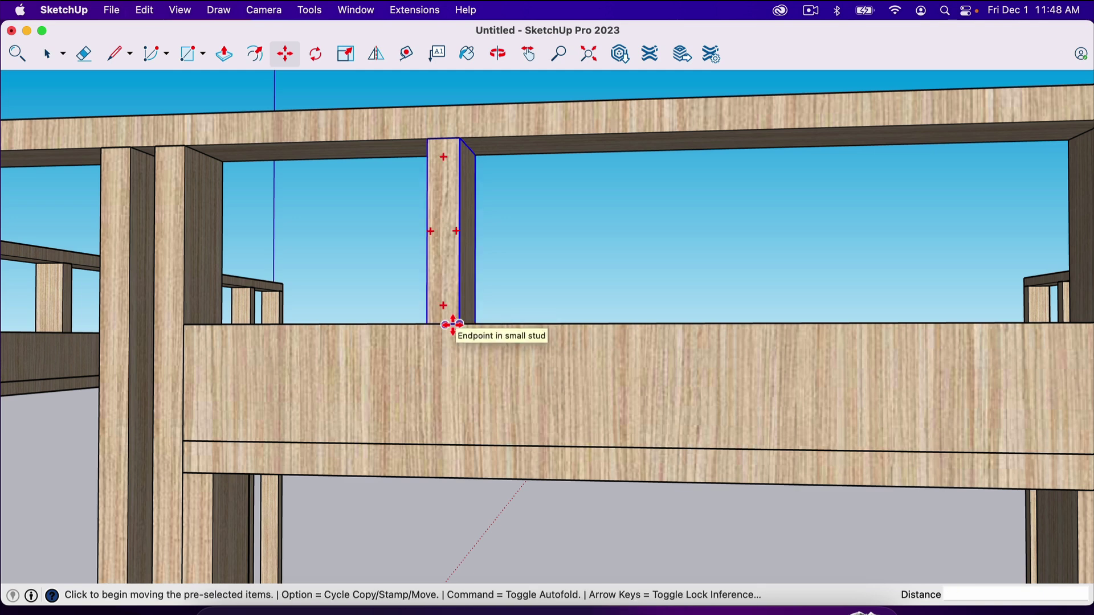
Step: Copy the small stud 16" along the top of the header toward the right side of the opening
{"action": "key", "text": "alt"}
{"action": "left_click", "coordinate": [461, 325]}
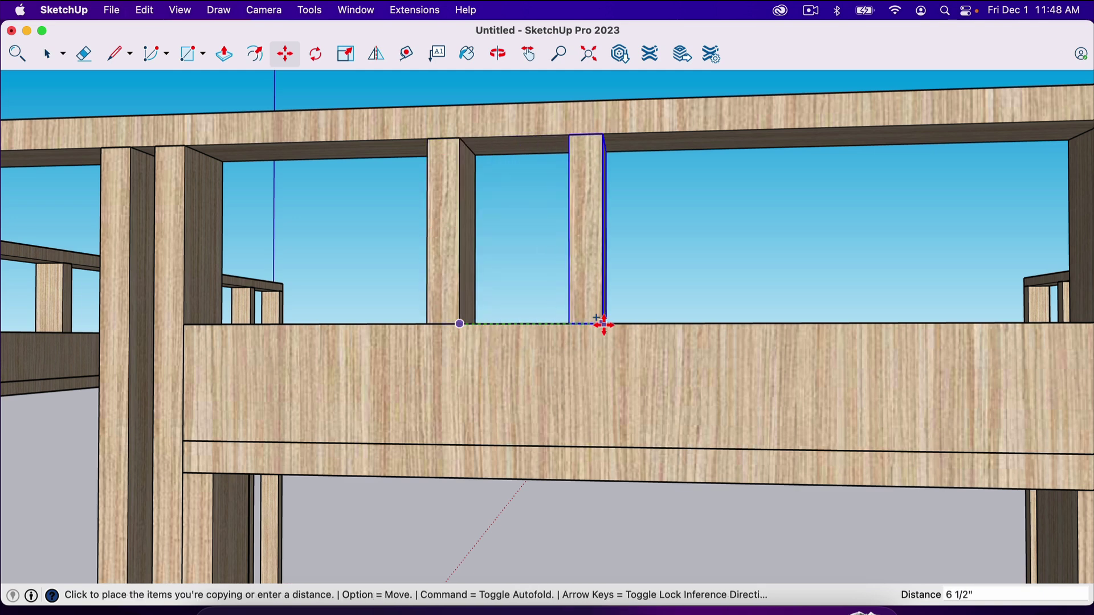
{"action": "type", "text": "16"}
{"action": "key", "text": "Return"}
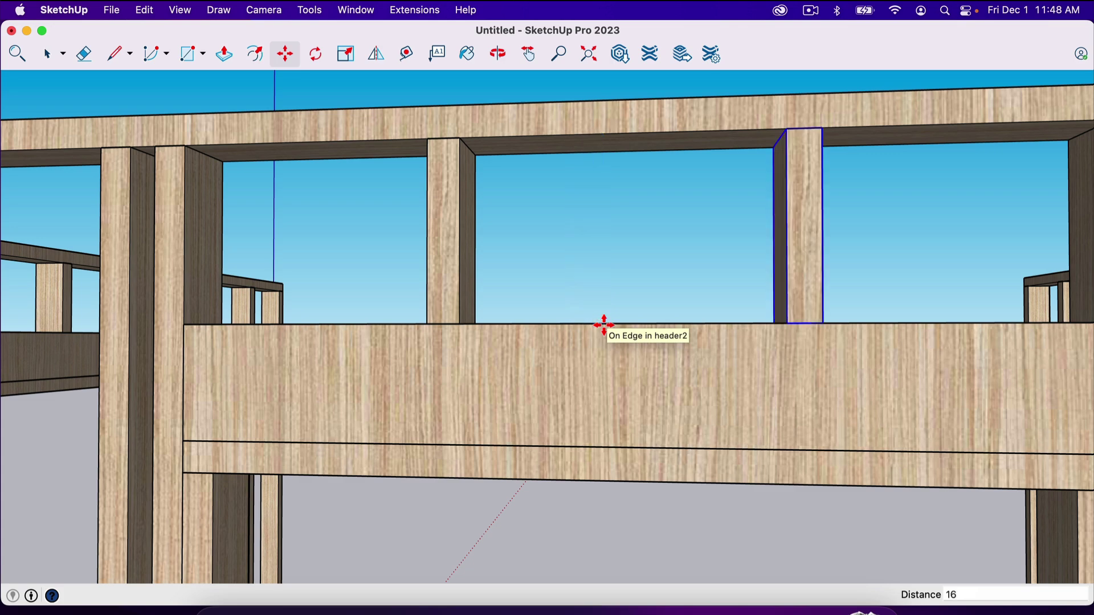
Step: Copy the first small stud 11 3/4" to the header's left end, against the full-height stud
{"action": "scroll", "coordinate": [614, 453], "scroll_direction": "down", "scroll_amount": 5}
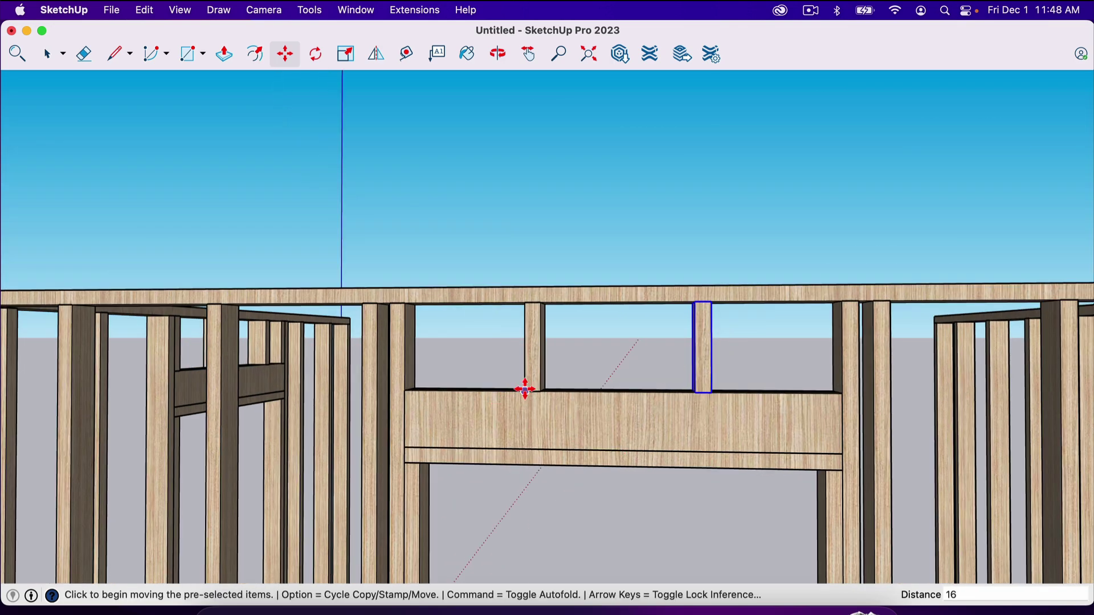
{"action": "scroll", "coordinate": [525, 390], "scroll_direction": "up", "scroll_amount": 4}
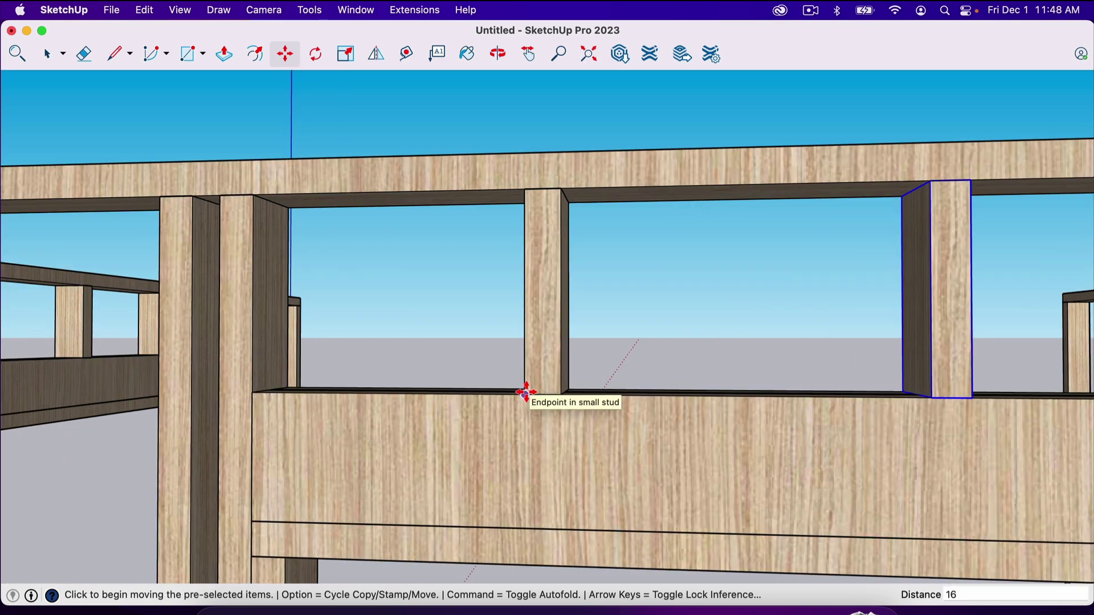
{"action": "key", "text": "space"}
{"action": "left_click", "coordinate": [543, 379]}
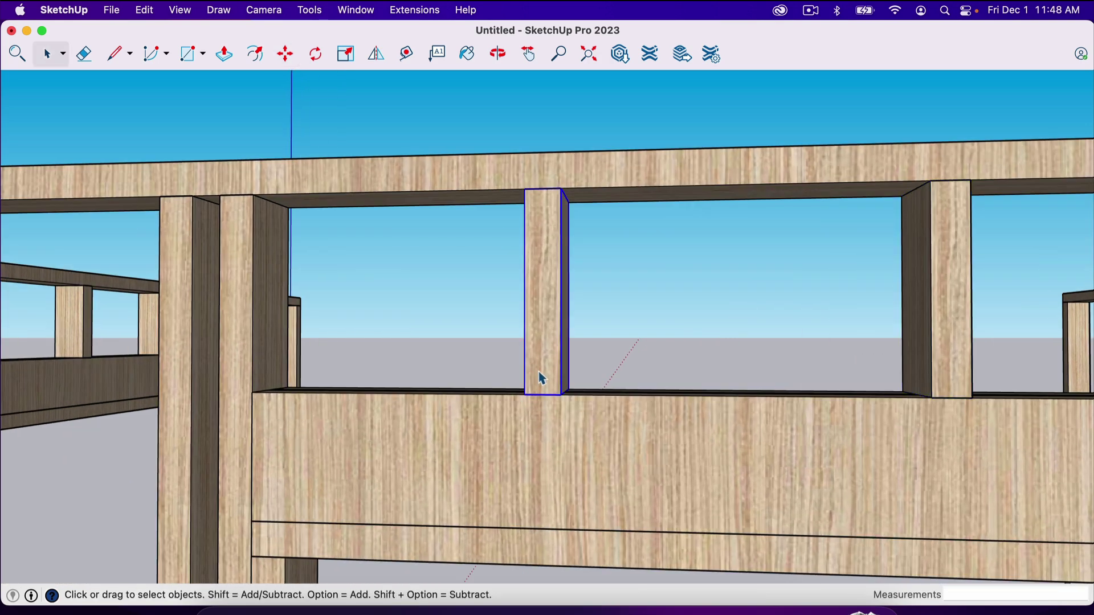
{"action": "key", "text": "q"}
{"action": "key", "text": "m"}
{"action": "key", "text": "alt"}
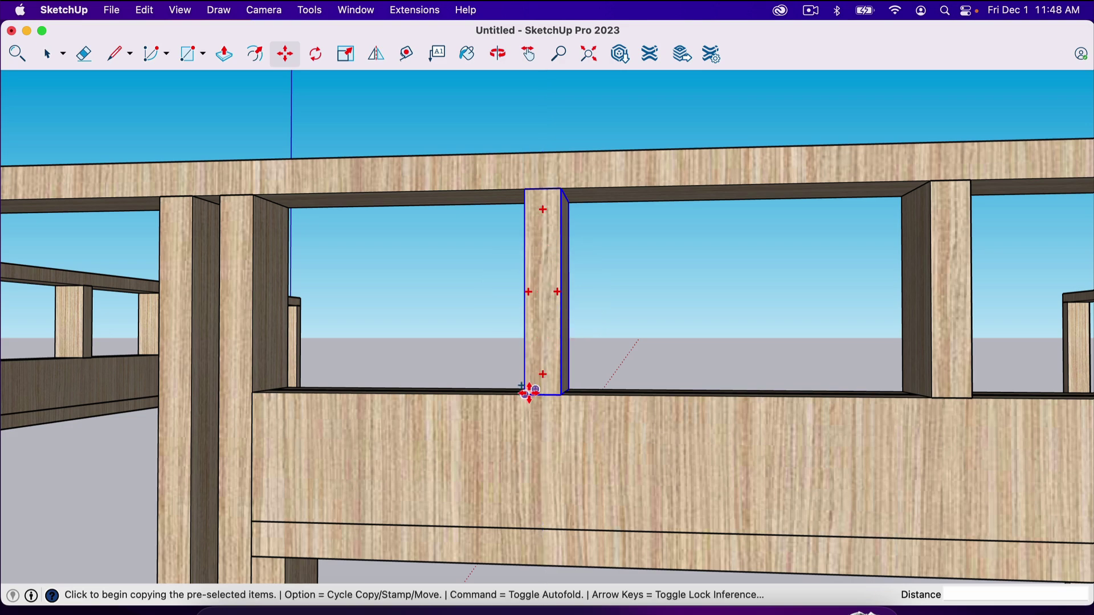
{"action": "left_click", "coordinate": [527, 394]}
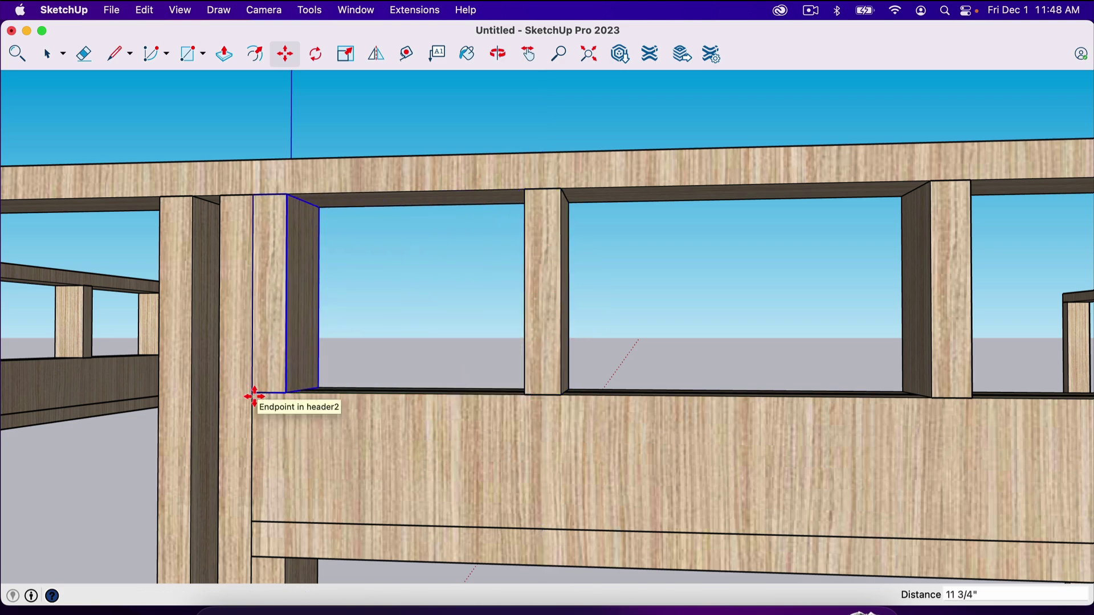
{"action": "left_click", "coordinate": [252, 393]}
{"action": "scroll", "coordinate": [416, 406], "scroll_direction": "down", "scroll_amount": 3}
{"action": "scroll", "coordinate": [416, 406], "scroll_direction": "down", "scroll_amount": 2}
{"action": "scroll", "coordinate": [808, 384], "scroll_direction": "up", "scroll_amount": 5}
{"action": "scroll", "coordinate": [813, 386], "scroll_direction": "down", "scroll_amount": 4}
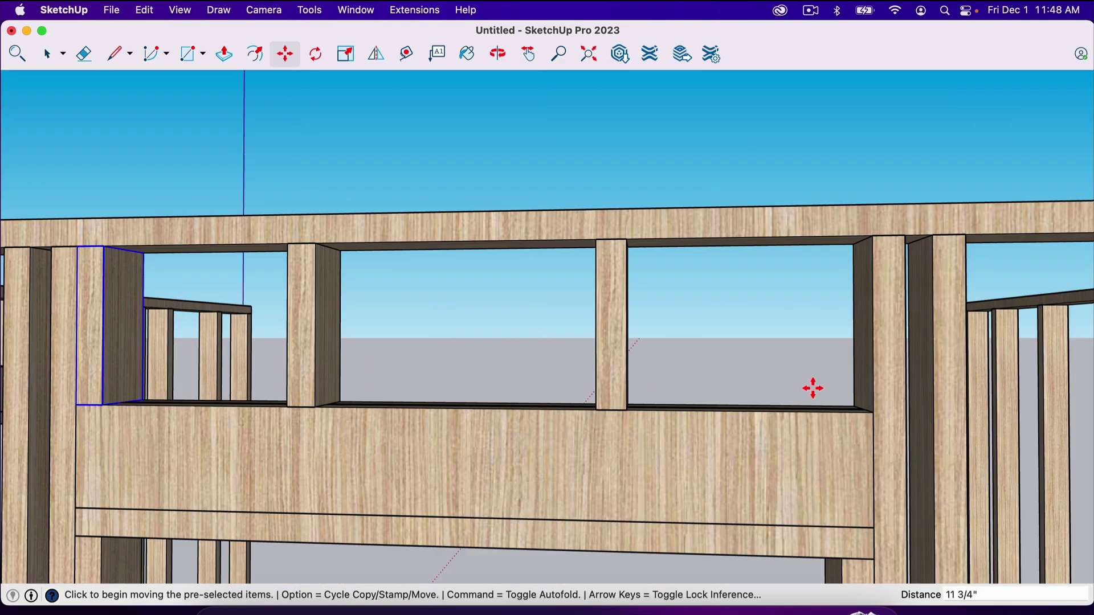
Step: Copy the second small stud 11 3/4" along the header to its free end, against the full-height stud
{"action": "key", "text": "space"}
{"action": "left_click", "coordinate": [623, 401]}
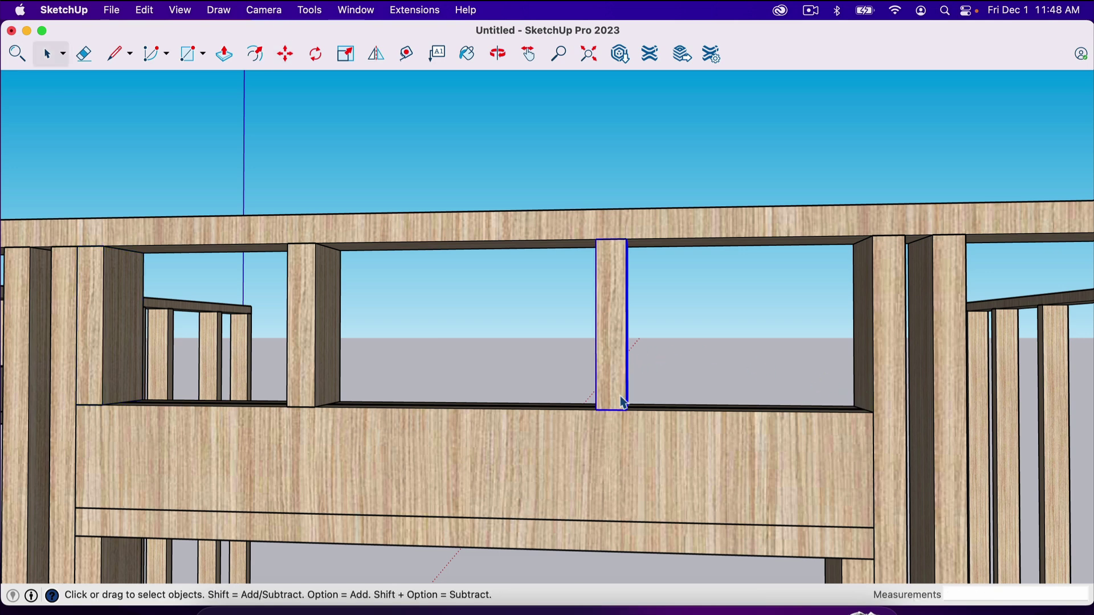
{"action": "key", "text": "m"}
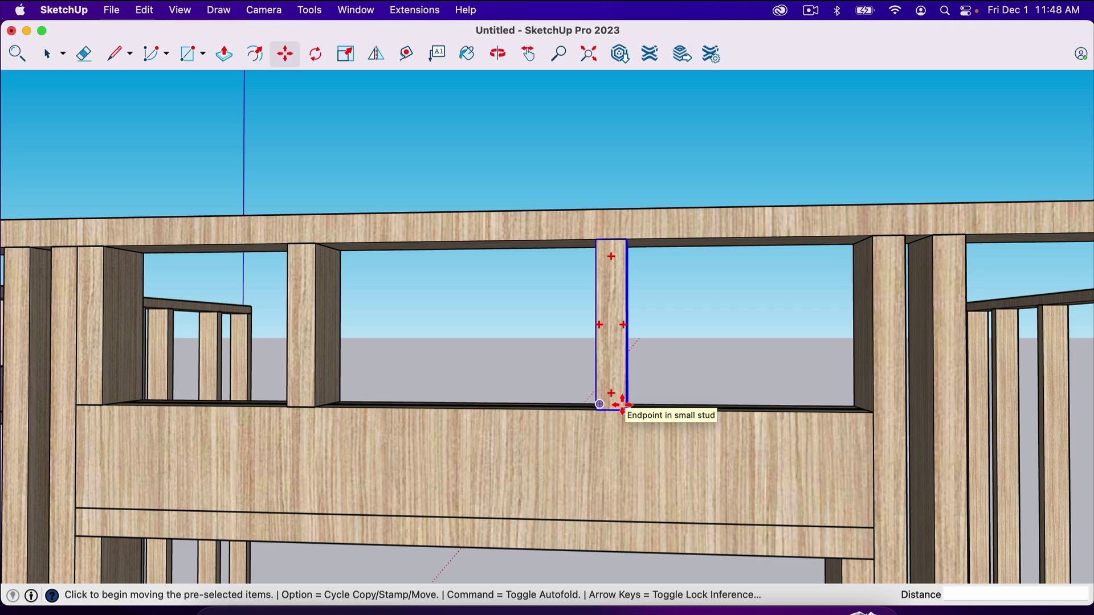
{"action": "key", "text": "alt"}
{"action": "left_click", "coordinate": [622, 406]}
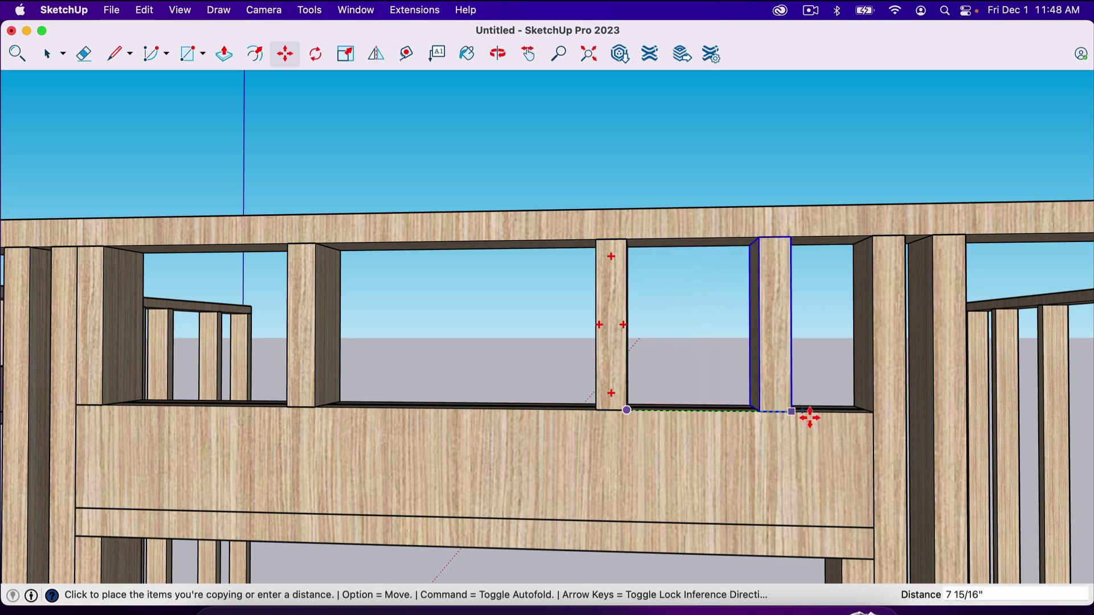
{"action": "left_click", "coordinate": [864, 414]}
Step: Examine the framed opening and the bottom plate that runs across it from several angles
{"action": "scroll", "coordinate": [715, 391], "scroll_direction": "down", "scroll_amount": 10}
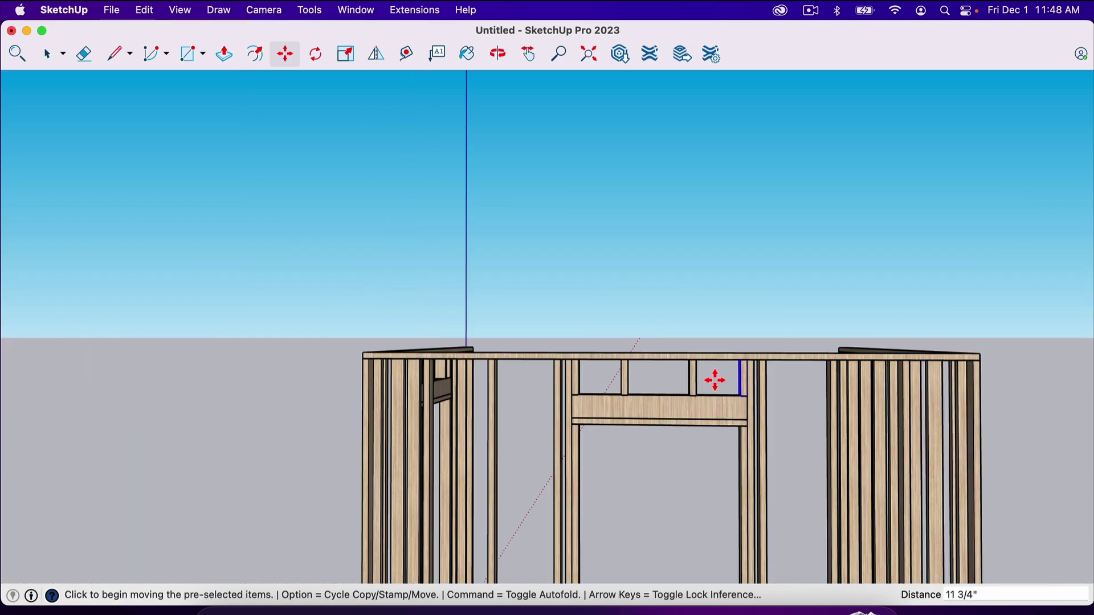
{"action": "scroll", "coordinate": [720, 498], "scroll_direction": "up", "scroll_amount": 5}
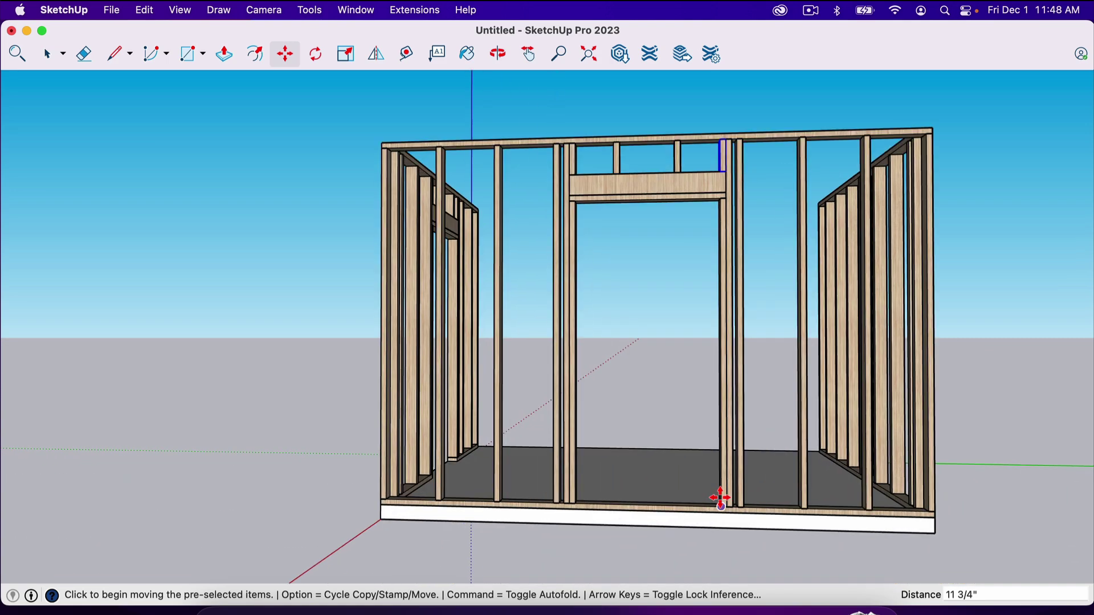
{"action": "key", "text": "o"}
{"action": "left_click_drag", "start_coordinate": [720, 498], "coordinate": [605, 570]}
{"action": "key", "text": "space"}
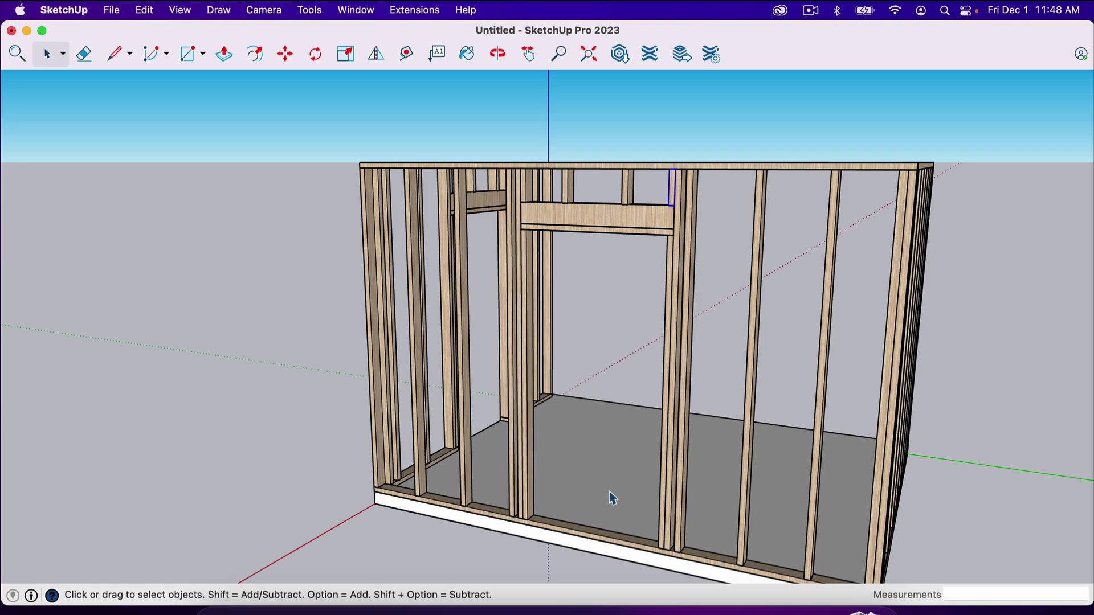
{"action": "key", "text": "o"}
{"action": "left_click_drag", "start_coordinate": [605, 488], "coordinate": [567, 440]}
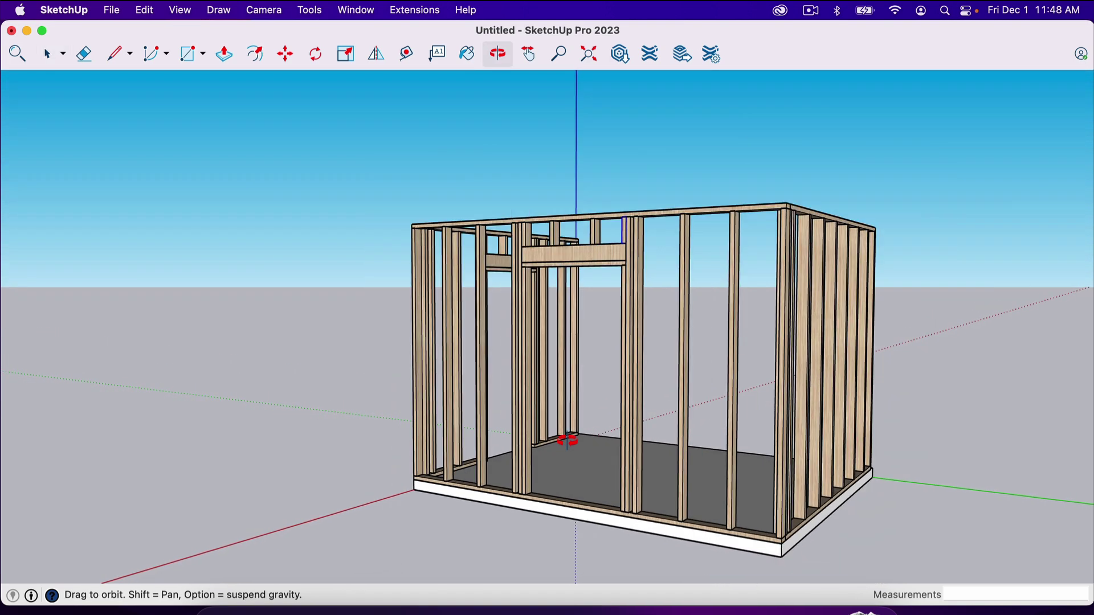
{"action": "right_click", "coordinate": [569, 445]}
{"action": "left_click", "coordinate": [609, 406]}
{"action": "left_click_drag", "start_coordinate": [555, 518], "coordinate": [530, 508]}
{"action": "scroll", "coordinate": [536, 510], "scroll_direction": "up", "scroll_amount": 5}
{"action": "scroll", "coordinate": [537, 510], "scroll_direction": "up", "scroll_amount": 1}
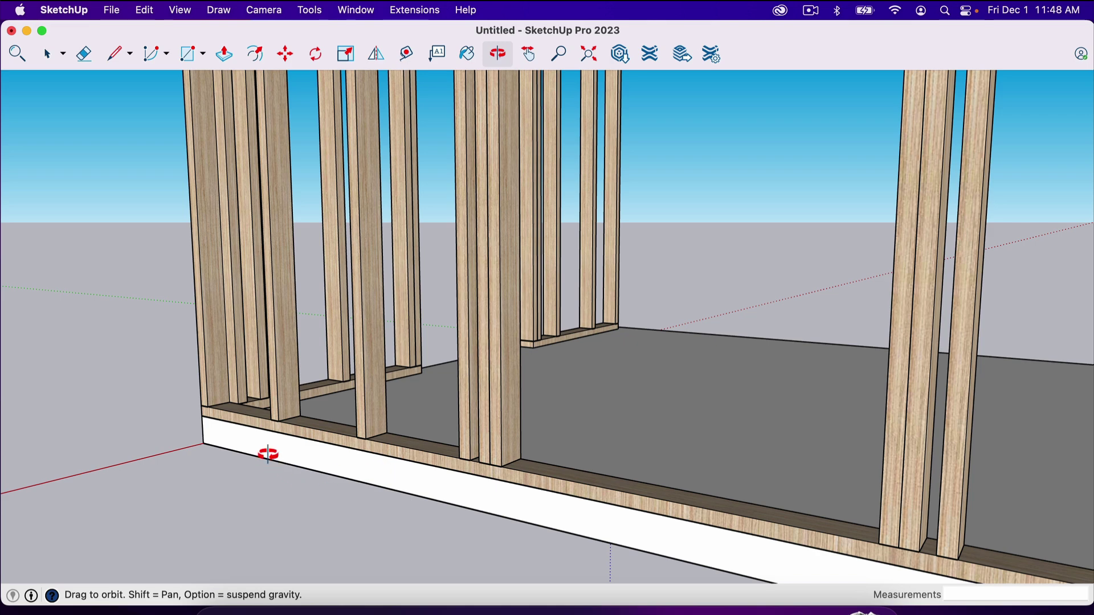
{"action": "scroll", "coordinate": [269, 453], "scroll_direction": "down", "scroll_amount": 3}
{"action": "scroll", "coordinate": [268, 454], "scroll_direction": "down", "scroll_amount": 1}
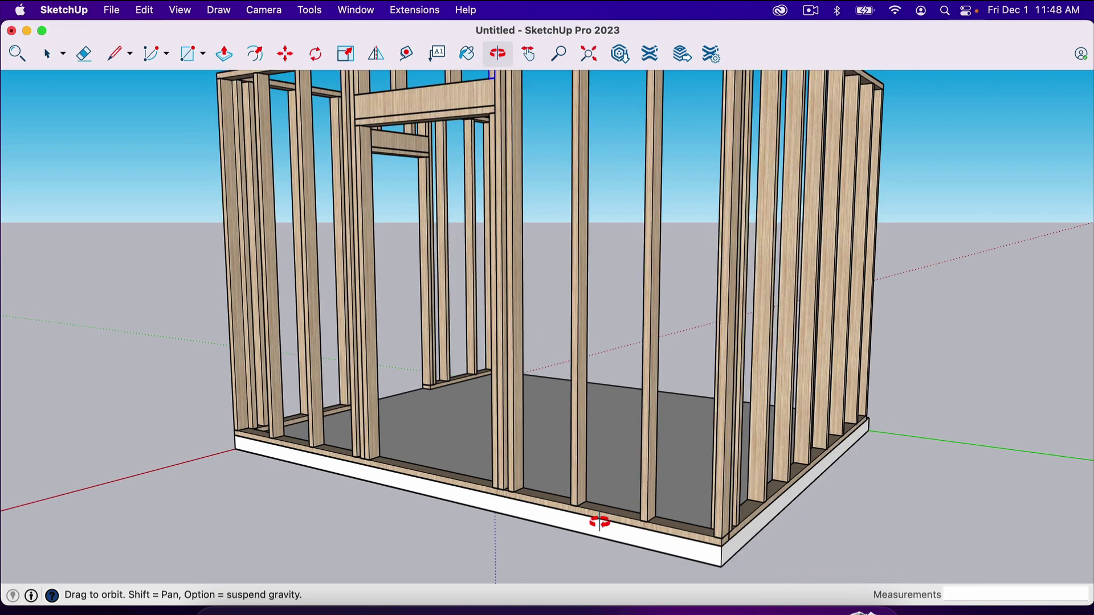
Step: Make the bottom plate component beneath the opening's wall unique
{"action": "key", "text": "space"}
{"action": "scroll", "coordinate": [599, 501], "scroll_direction": "up", "scroll_amount": 4}
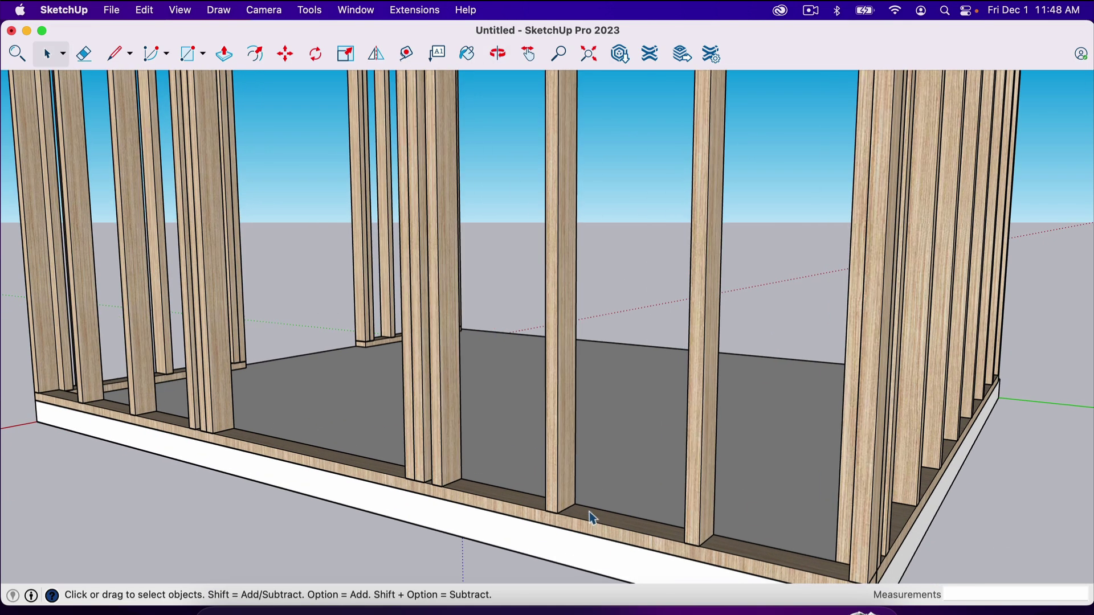
{"action": "double_click", "coordinate": [590, 523]}
{"action": "left_click", "coordinate": [669, 285]}
{"action": "left_click", "coordinate": [602, 525]}
{"action": "scroll", "coordinate": [602, 525], "scroll_direction": "down", "scroll_amount": 3}
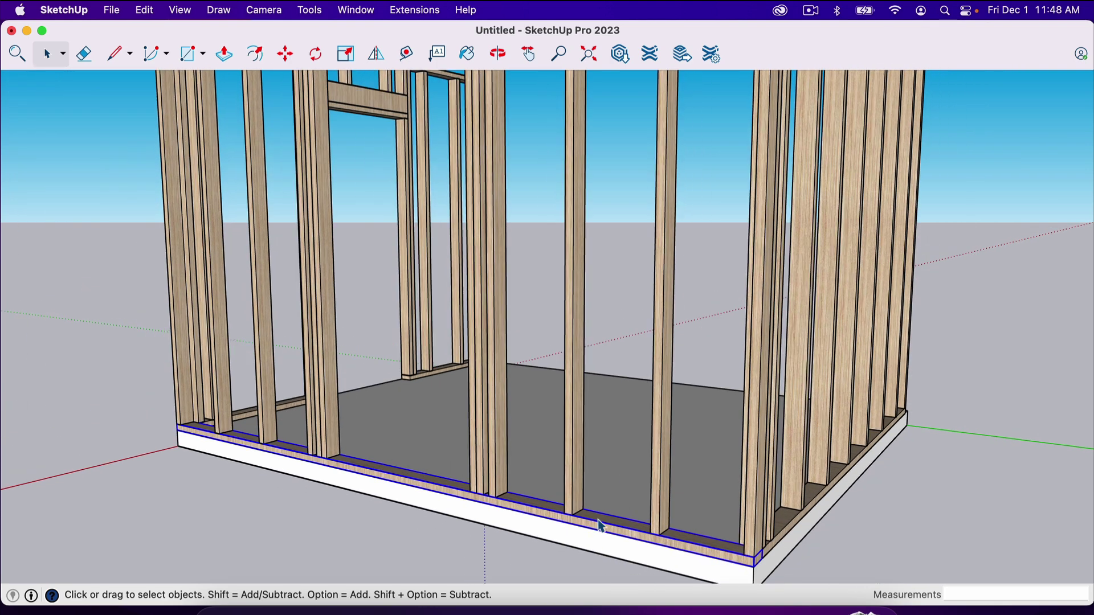
{"action": "scroll", "coordinate": [603, 525], "scroll_direction": "down", "scroll_amount": 4}
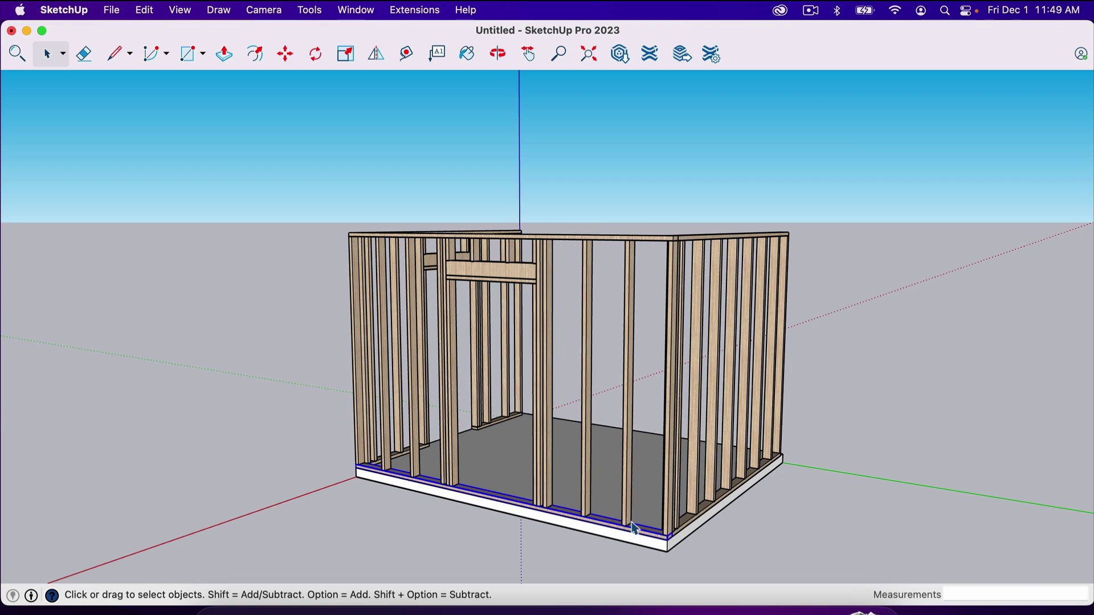
{"action": "scroll", "coordinate": [637, 541], "scroll_direction": "up", "scroll_amount": 6}
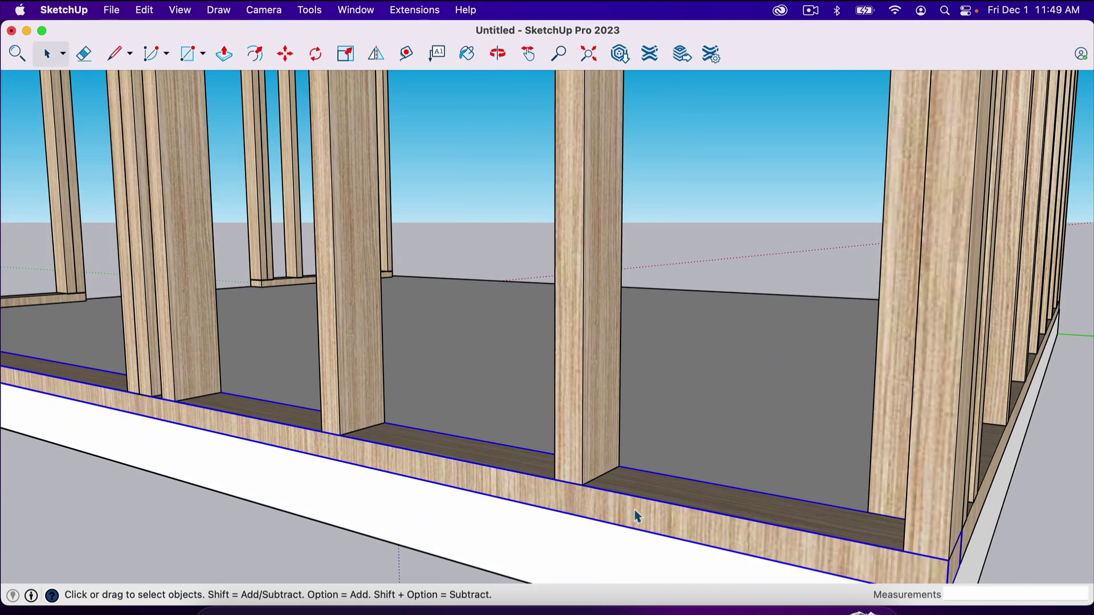
{"action": "right_click", "coordinate": [635, 512]}
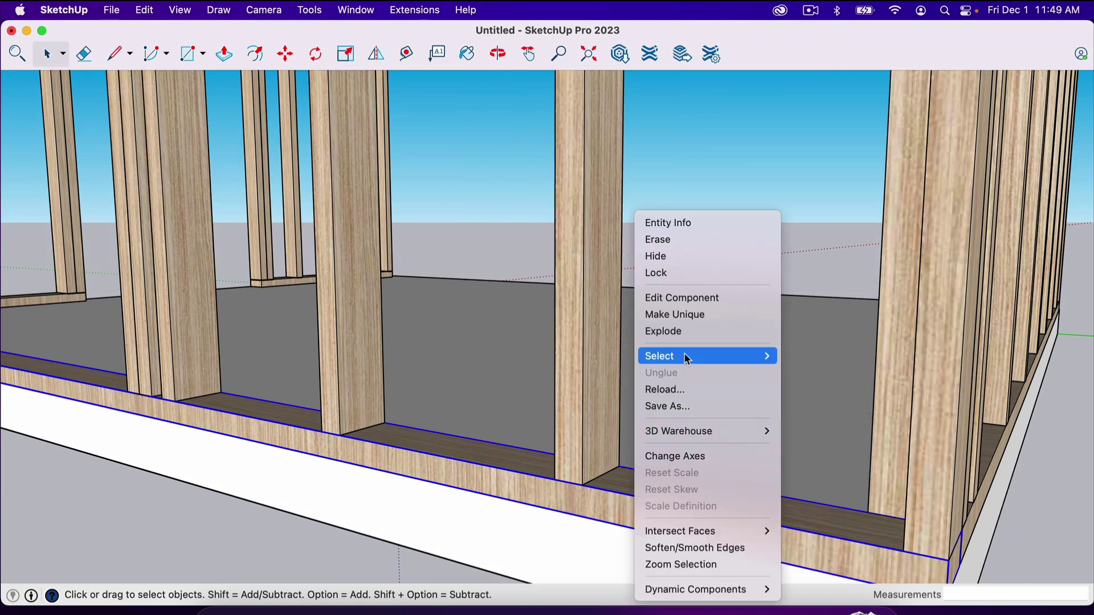
{"action": "left_click", "coordinate": [690, 316]}
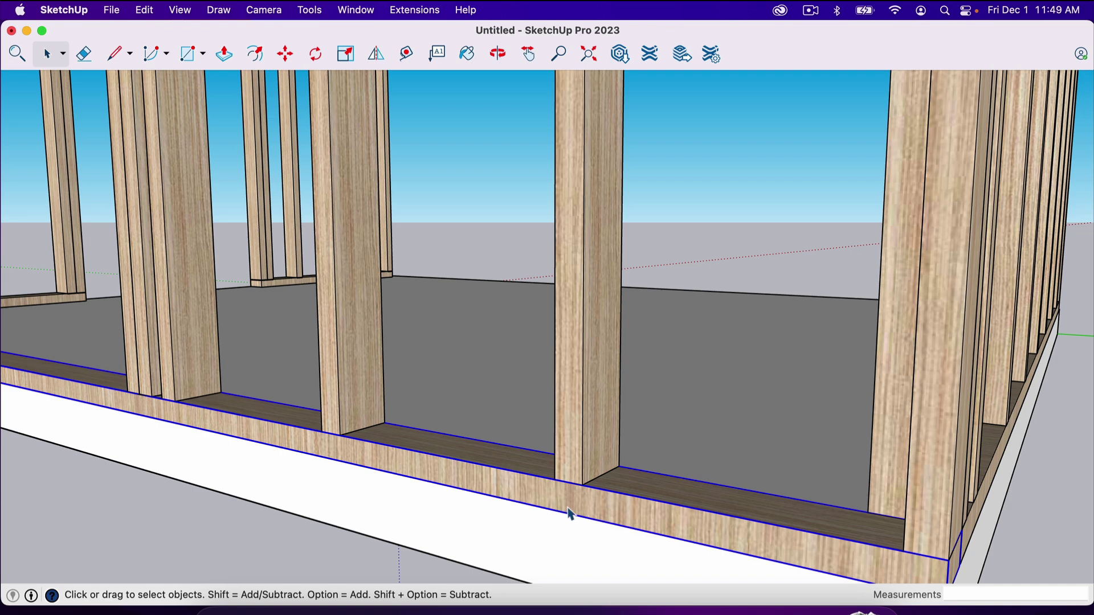
Step: Push/Pull the end face of the bottom plate back 7' 7" to the far doubled studs of the opening
{"action": "scroll", "coordinate": [566, 546], "scroll_direction": "down", "scroll_amount": 5}
{"action": "middle_click_drag", "start_coordinate": [568, 550], "coordinate": [504, 532]}
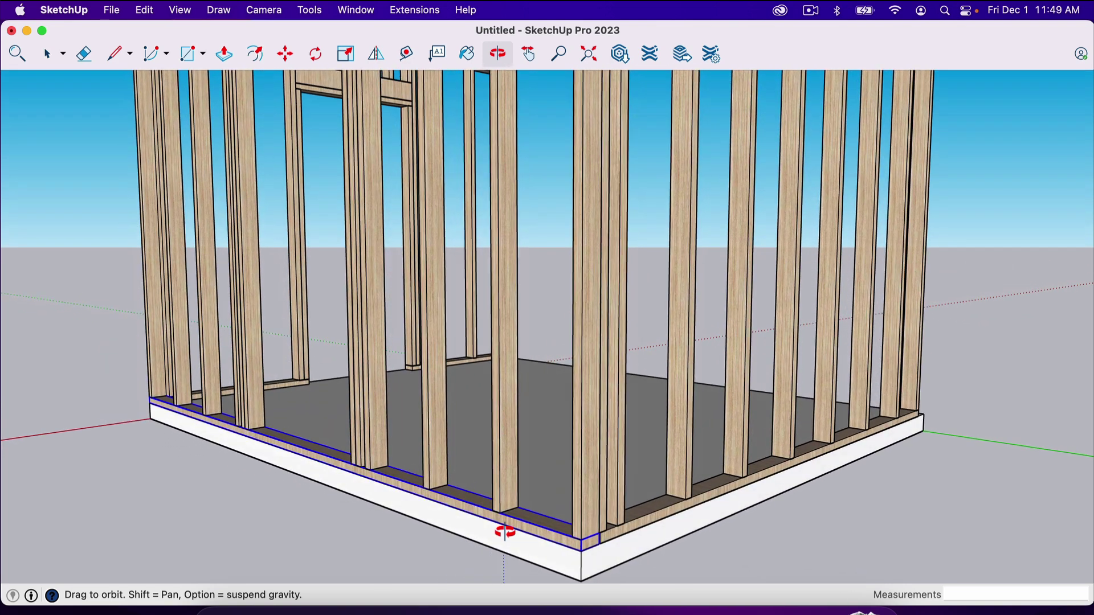
{"action": "key", "text": "space"}
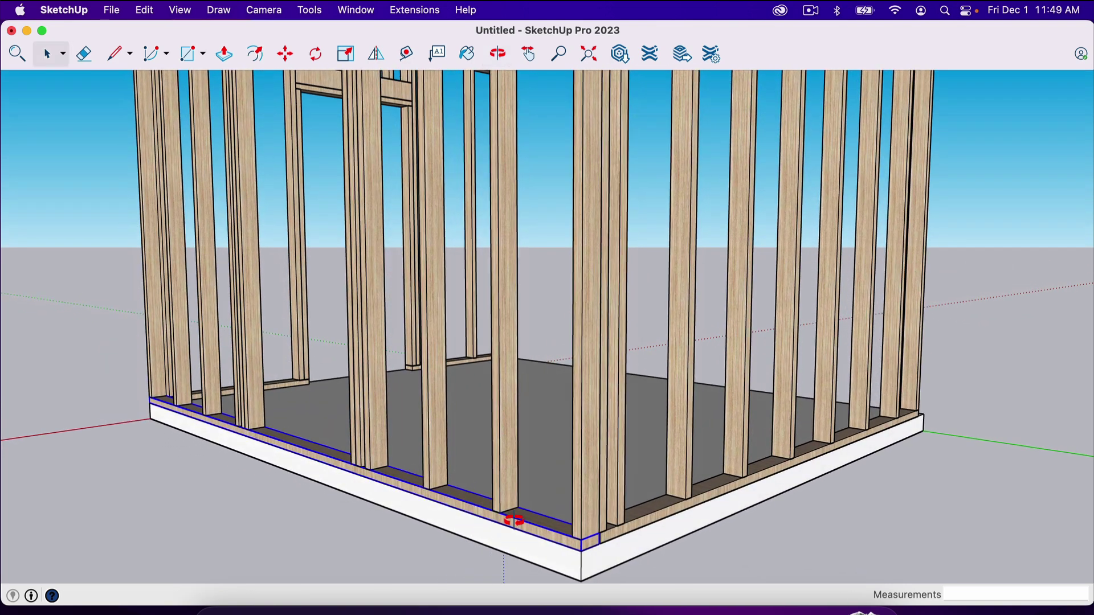
{"action": "double_click", "coordinate": [537, 530]}
{"action": "key", "text": "p"}
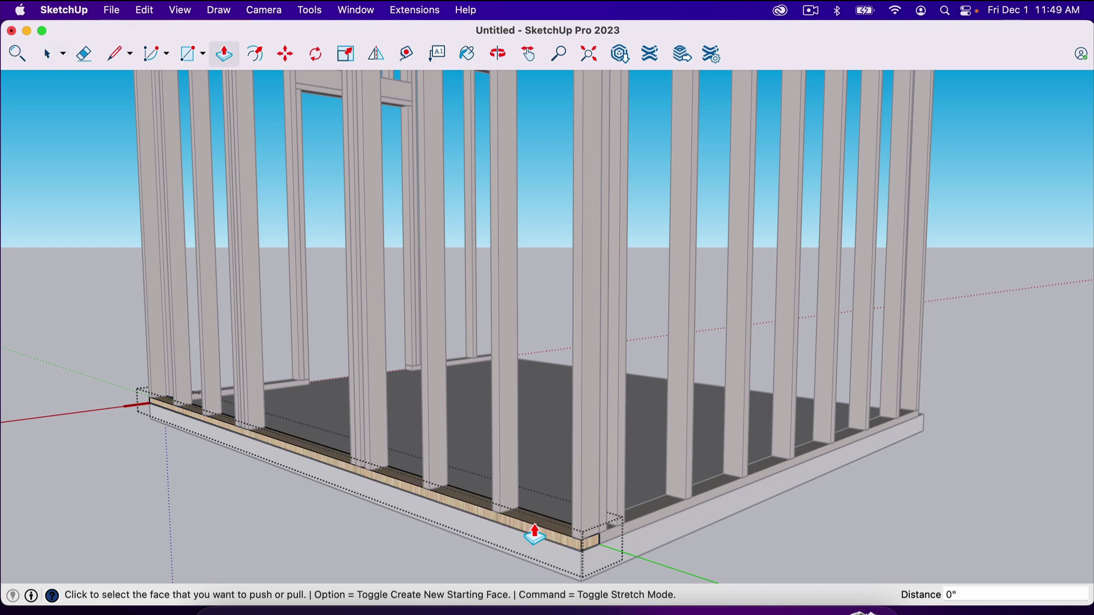
{"action": "left_click", "coordinate": [590, 554]}
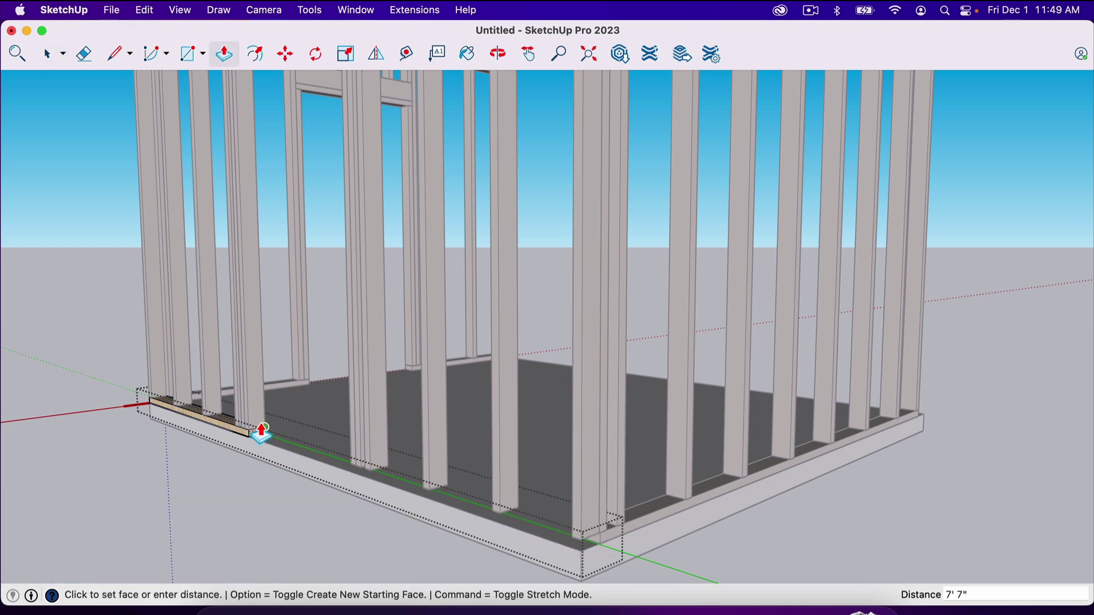
{"action": "left_click", "coordinate": [262, 433]}
{"action": "key", "text": "space"}
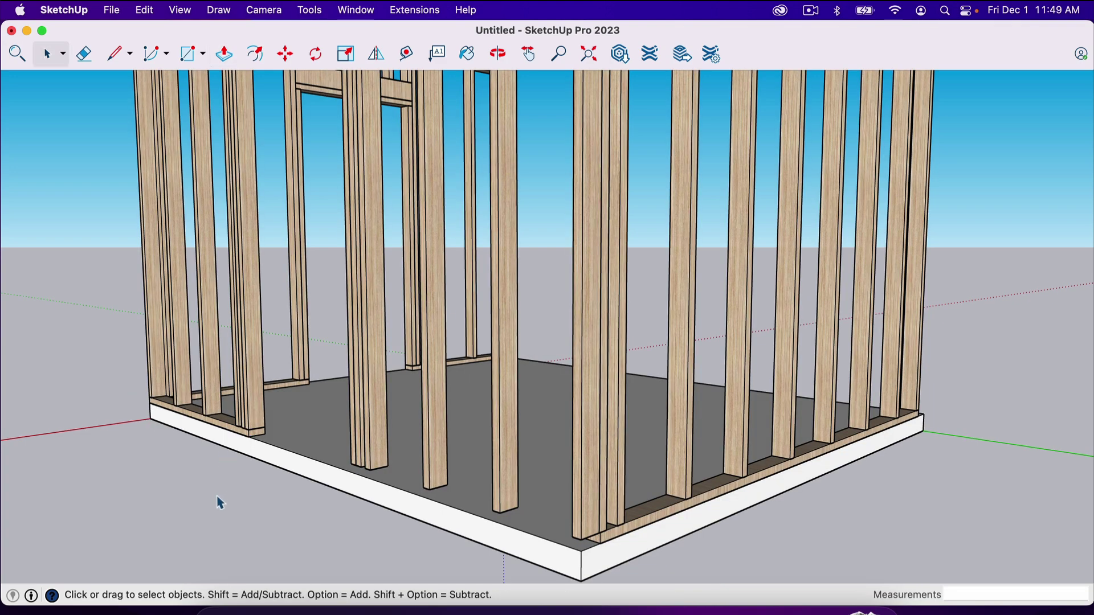
Step: Try to move the shortened bottom plate 7' 7" to the opposite corner of the wall
{"action": "key", "text": "o"}
{"action": "left_click_drag", "start_coordinate": [220, 503], "coordinate": [405, 506]}
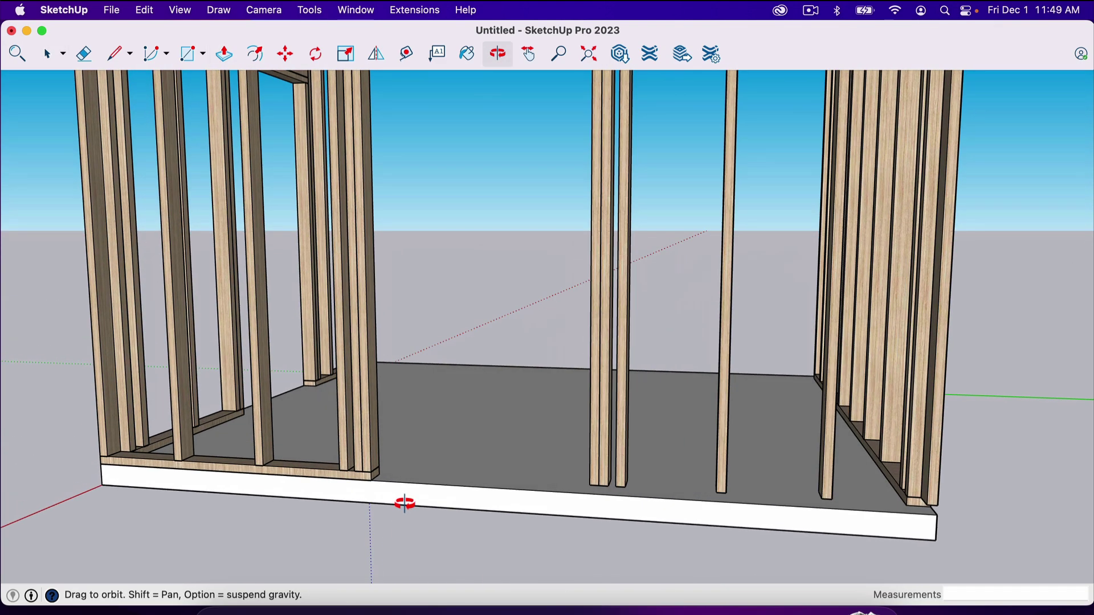
{"action": "scroll", "coordinate": [368, 475], "scroll_direction": "up", "scroll_amount": 5}
{"action": "scroll", "coordinate": [359, 503], "scroll_direction": "down", "scroll_amount": 6}
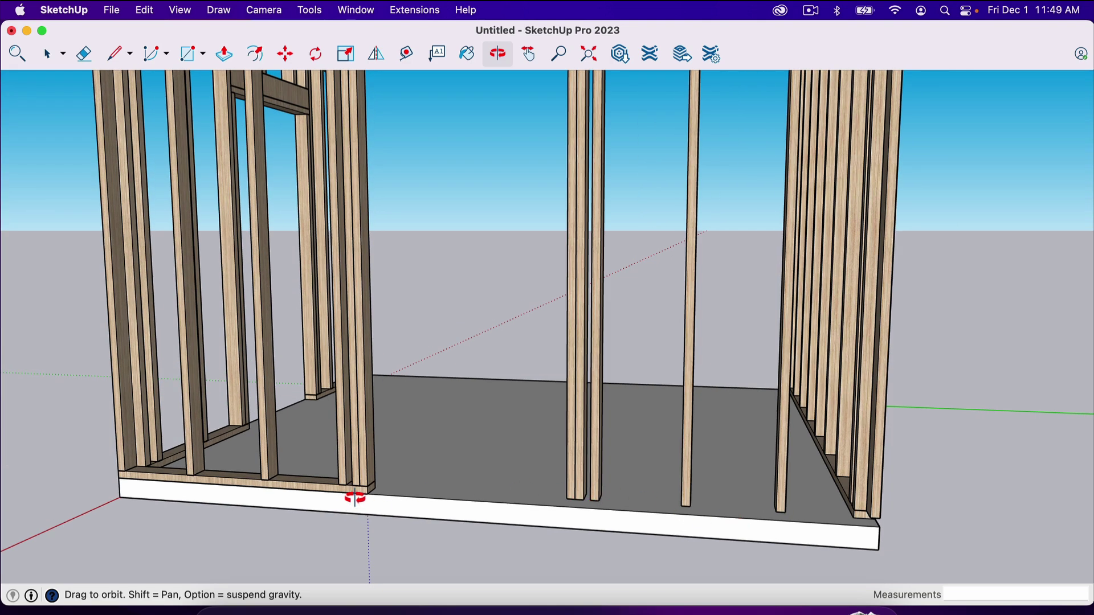
{"action": "key", "text": "space"}
{"action": "left_click", "coordinate": [322, 492]}
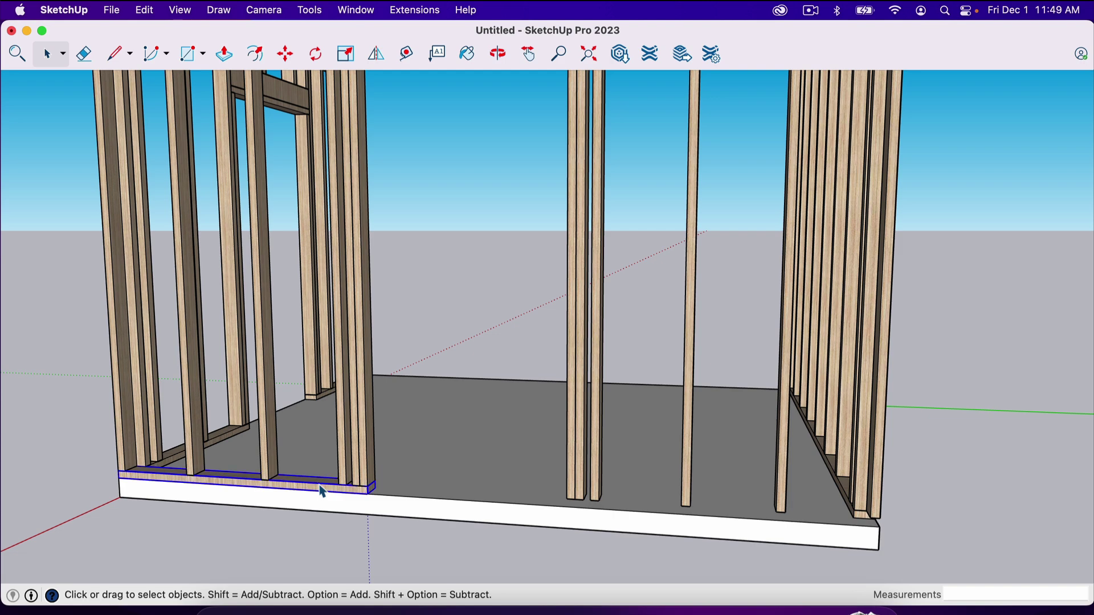
{"action": "key", "text": "m"}
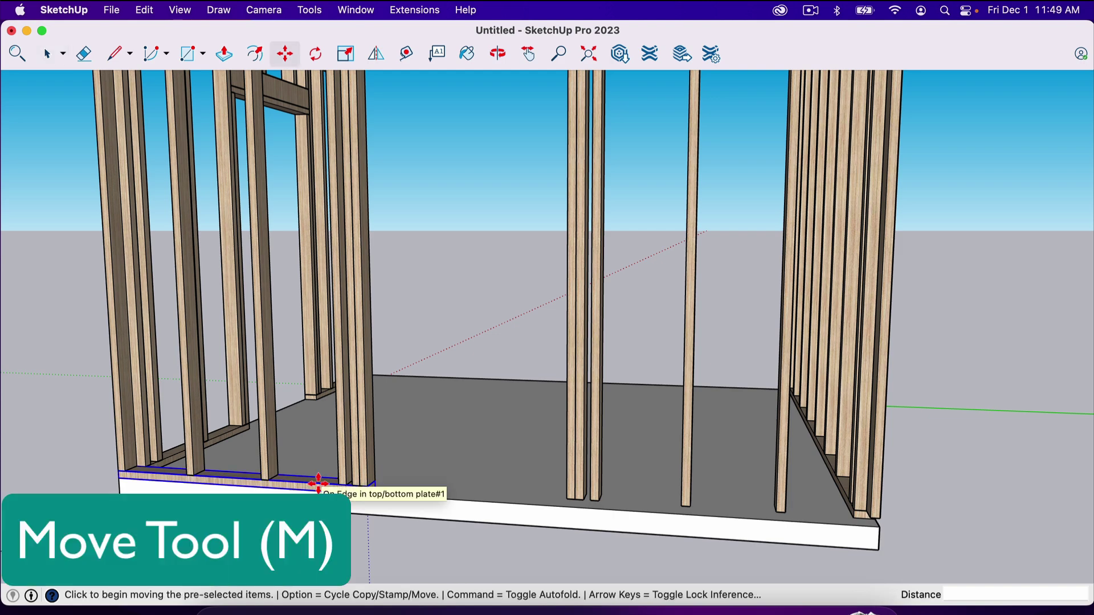
{"action": "scroll", "coordinate": [364, 487], "scroll_direction": "up", "scroll_amount": 5}
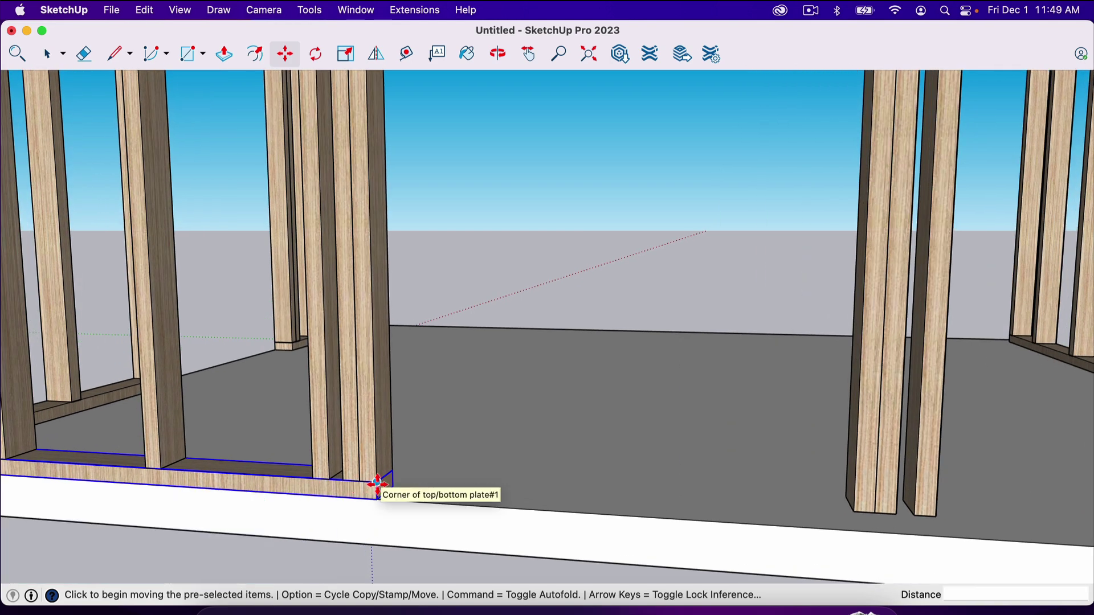
{"action": "scroll", "coordinate": [378, 484], "scroll_direction": "down", "scroll_amount": 3}
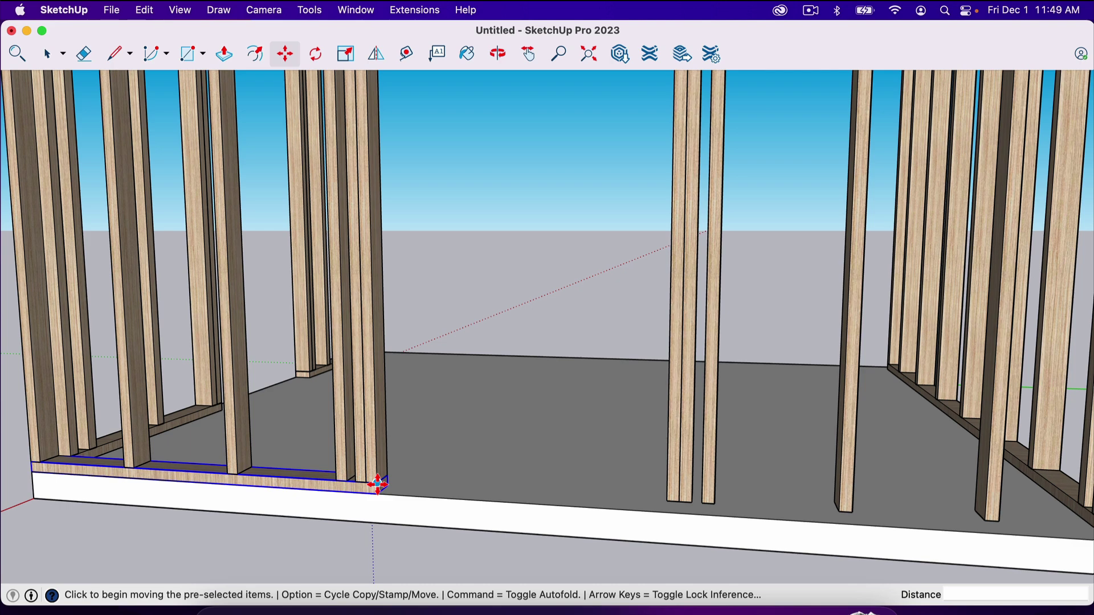
{"action": "scroll", "coordinate": [377, 484], "scroll_direction": "down", "scroll_amount": 1}
{"action": "left_click", "coordinate": [377, 484]}
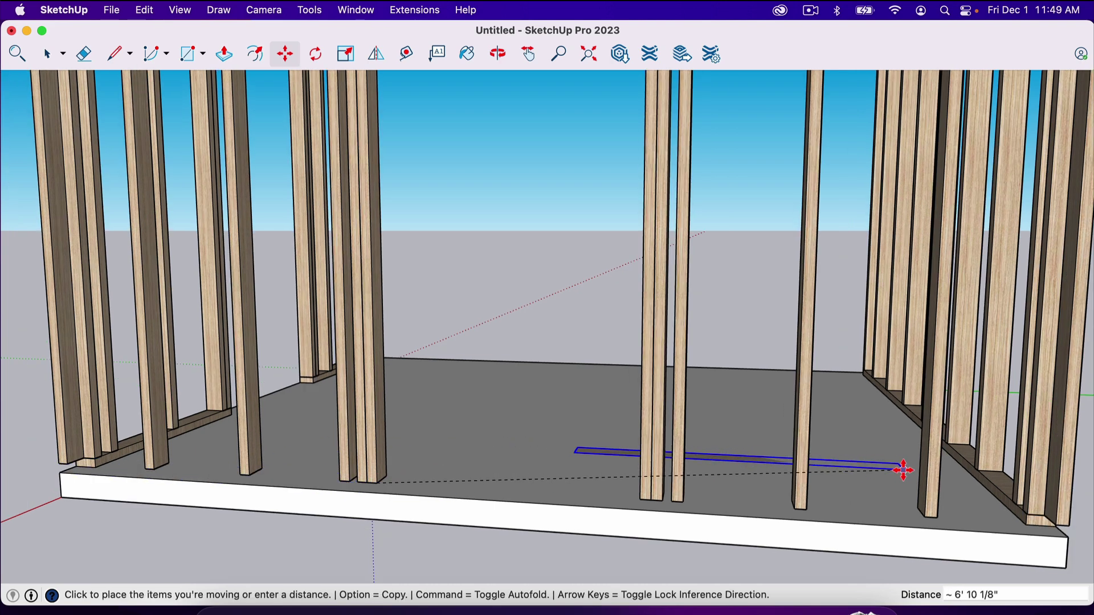
{"action": "left_click", "coordinate": [1067, 527]}
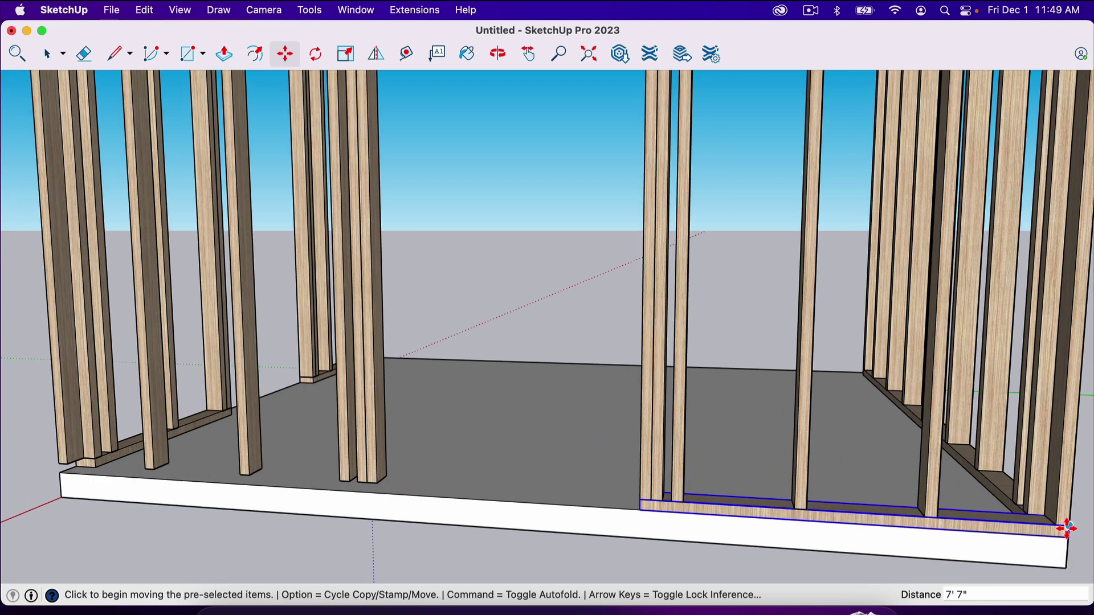
{"action": "key", "text": "super+z"}
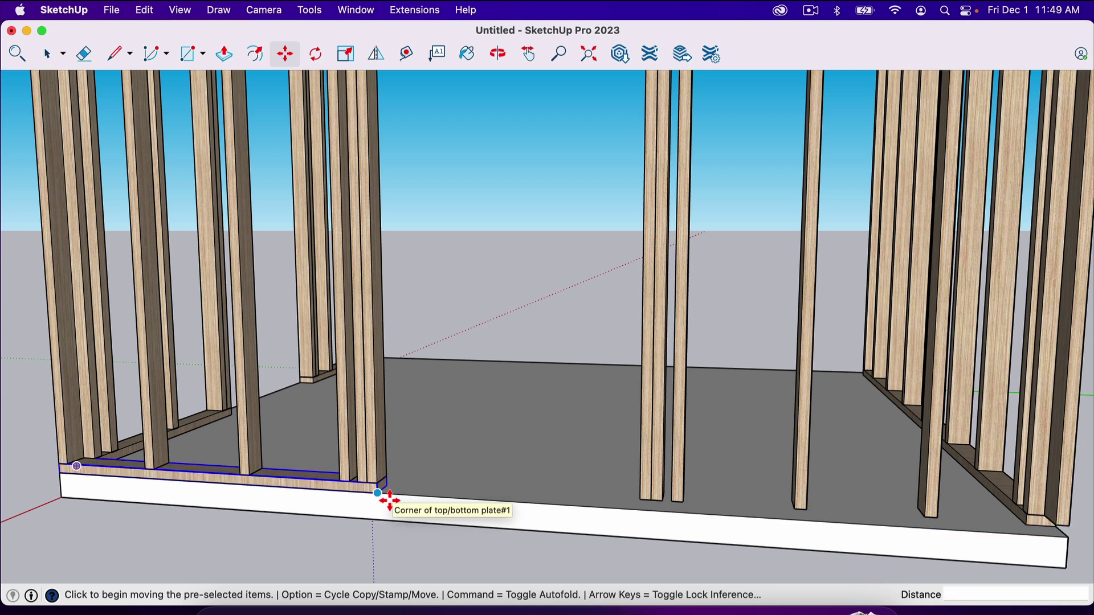
Step: Copy the shortened bottom plate to the wall's opposite corner, beneath the studs on the other side of the opening
{"action": "key", "text": "alt"}
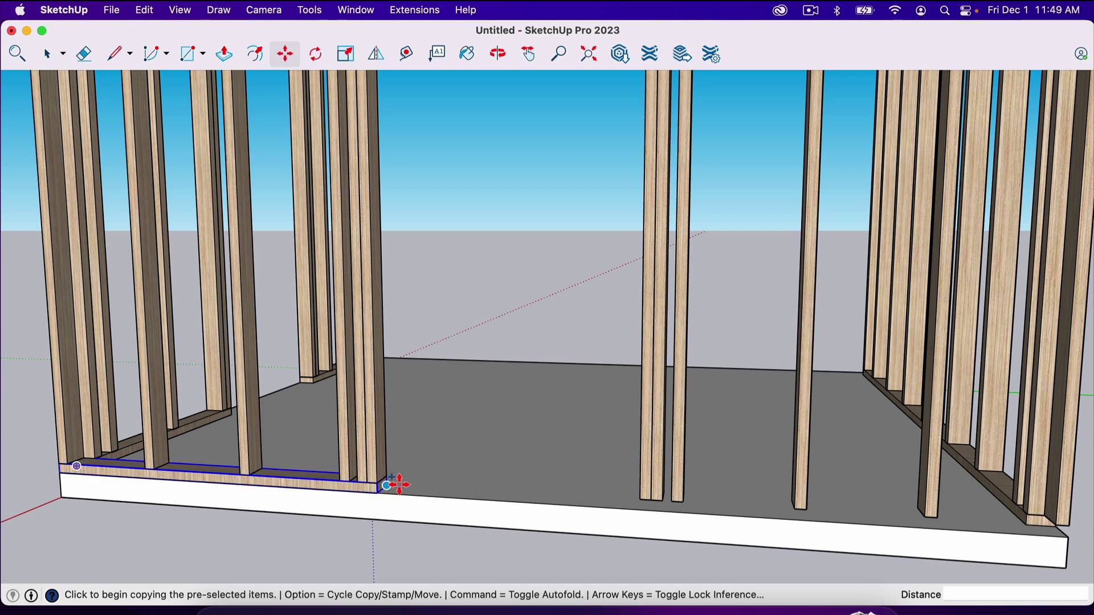
{"action": "left_click", "coordinate": [375, 484]}
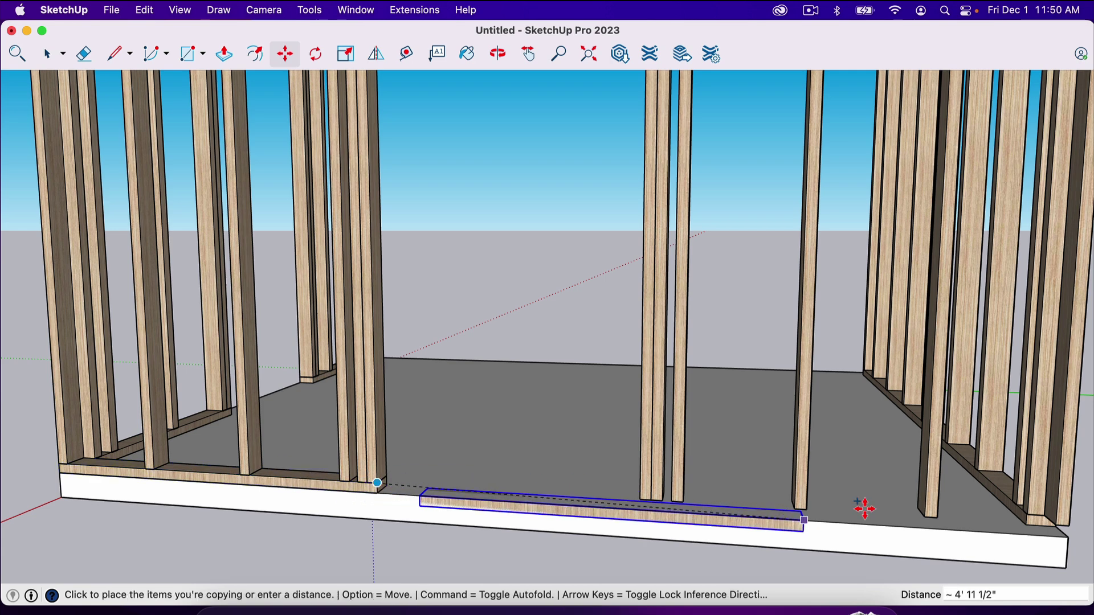
{"action": "middle_click_drag", "start_coordinate": [813, 520], "coordinate": [813, 459], "text": "shift"}
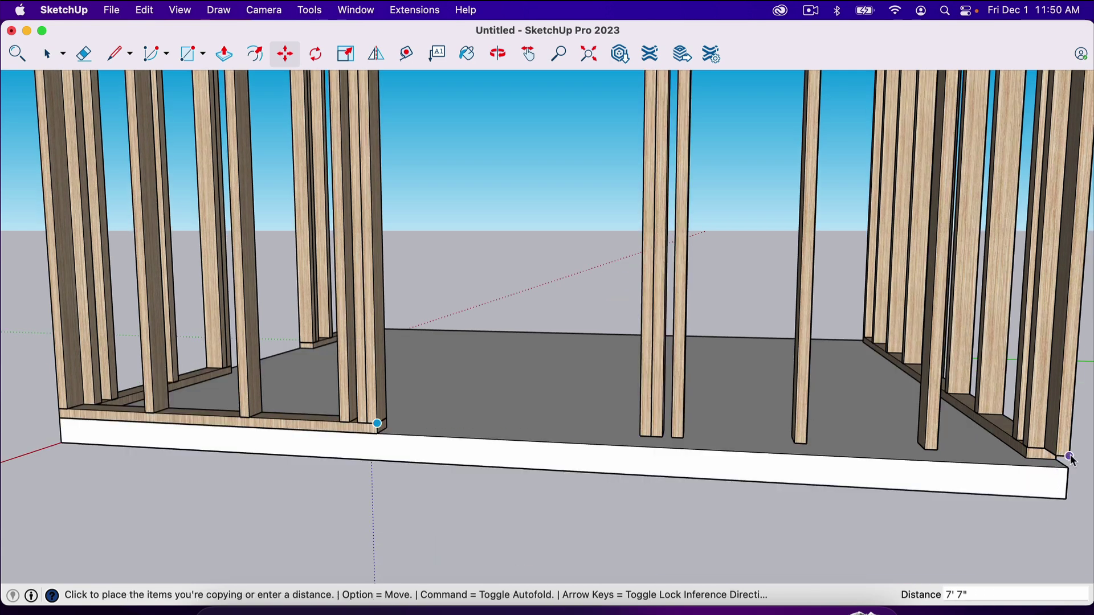
{"action": "left_click", "coordinate": [774, 454]}
{"action": "left_click", "coordinate": [773, 453]}
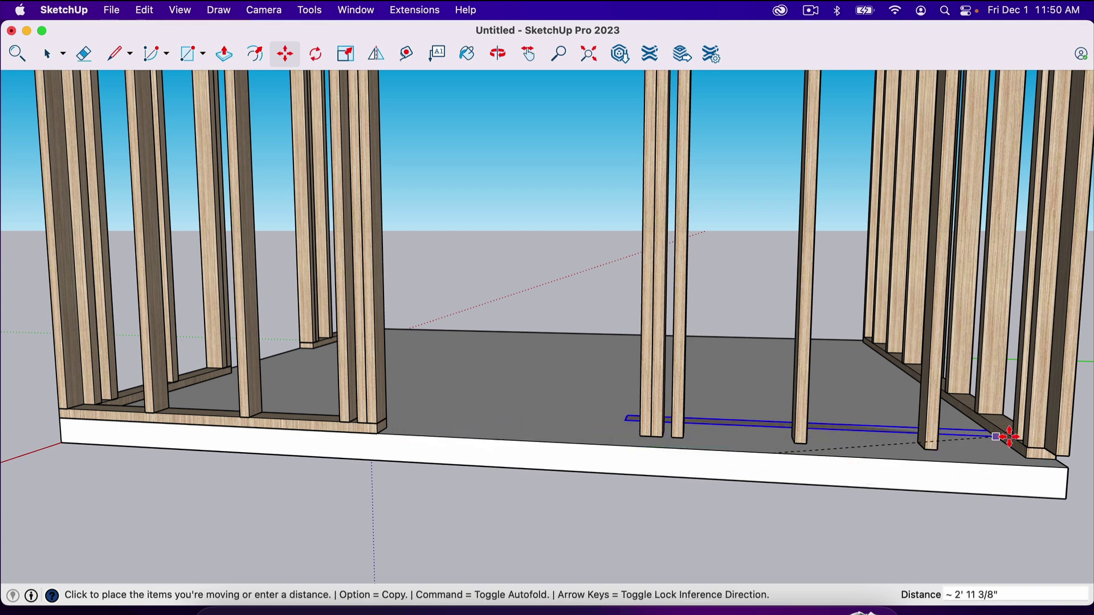
{"action": "left_click", "coordinate": [1070, 459]}
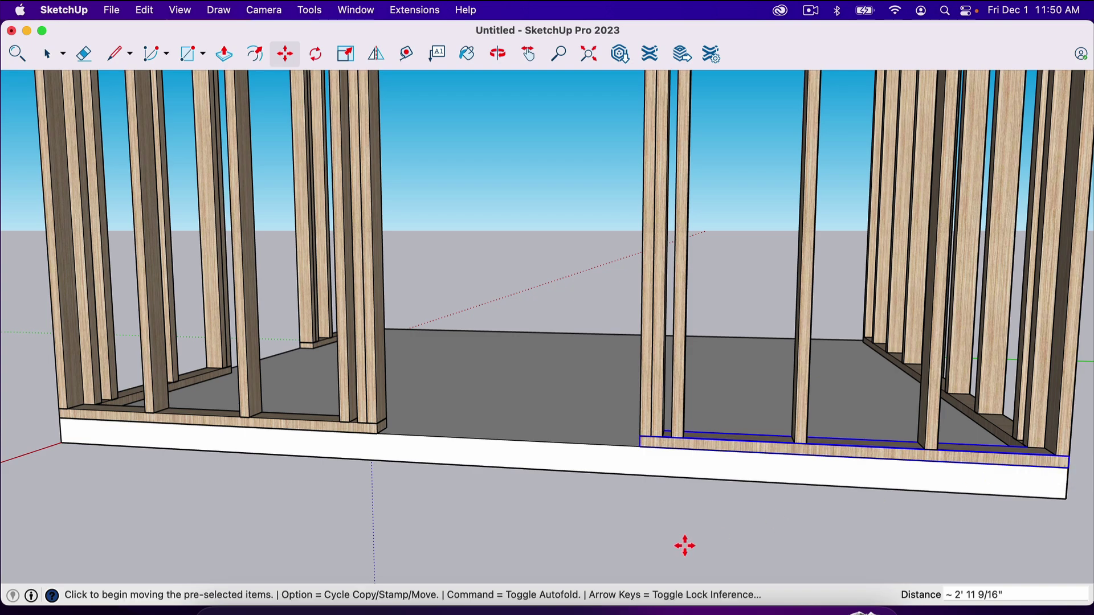
{"action": "key", "text": "space"}
{"action": "left_click", "coordinate": [634, 547]}
{"action": "middle_click_drag", "start_coordinate": [634, 547], "coordinate": [454, 455]}
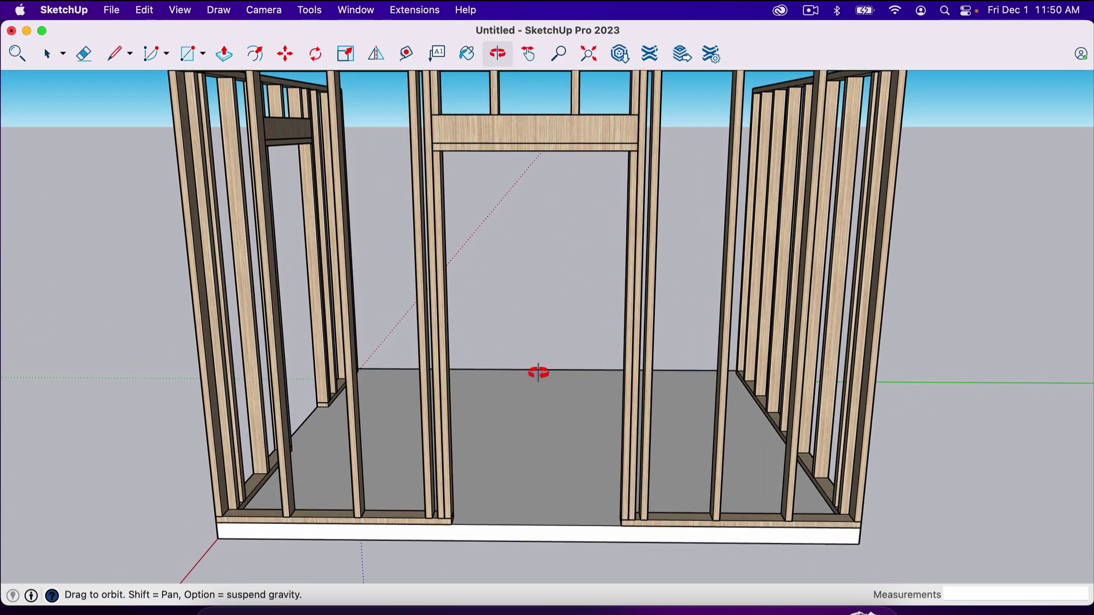
Step: Examine the side wall's opening up close, including its header, doubled side studs, small studs and the gap in the bottom plate
{"action": "left_click_drag", "start_coordinate": [484, 166], "coordinate": [525, 279]}
{"action": "scroll", "coordinate": [493, 251], "scroll_direction": "down", "scroll_amount": 5}
{"action": "scroll", "coordinate": [464, 269], "scroll_direction": "up", "scroll_amount": 5}
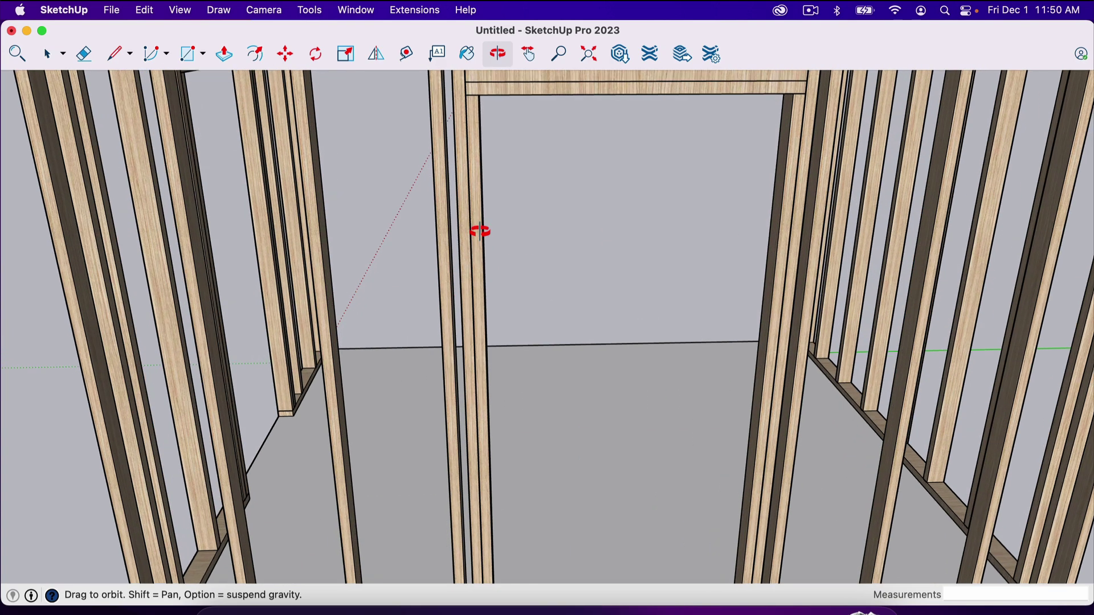
{"action": "left_click_drag", "start_coordinate": [518, 188], "coordinate": [540, 180]}
{"action": "scroll", "coordinate": [520, 161], "scroll_direction": "down", "scroll_amount": 10}
{"action": "scroll", "coordinate": [520, 169], "scroll_direction": "up", "scroll_amount": 8}
{"action": "left_click_drag", "start_coordinate": [621, 224], "coordinate": [674, 247]}
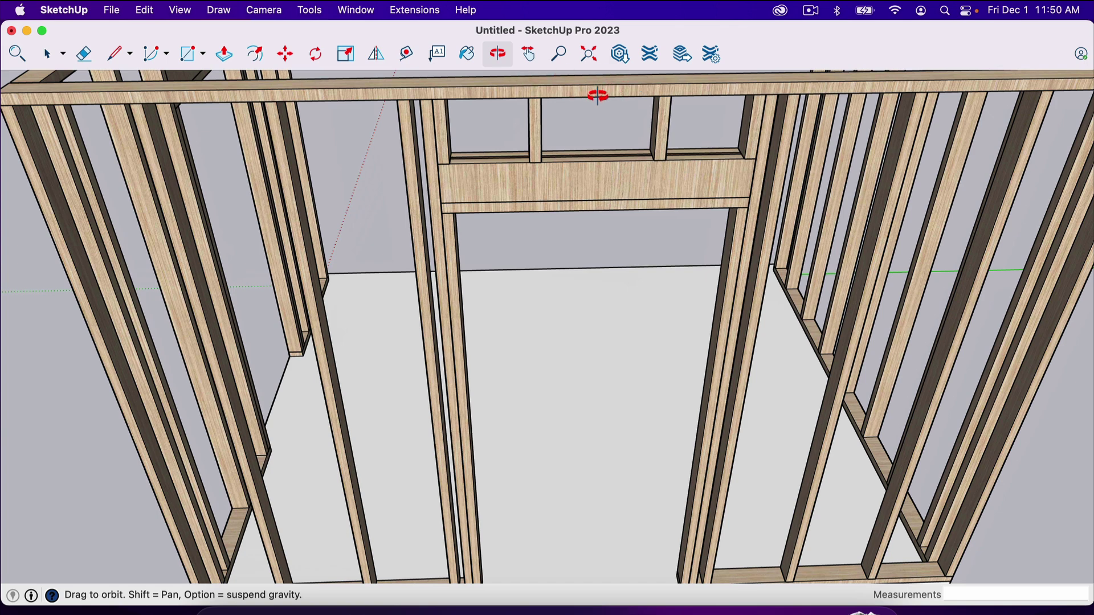
{"action": "left_click_drag", "start_coordinate": [655, 247], "coordinate": [597, 254]}
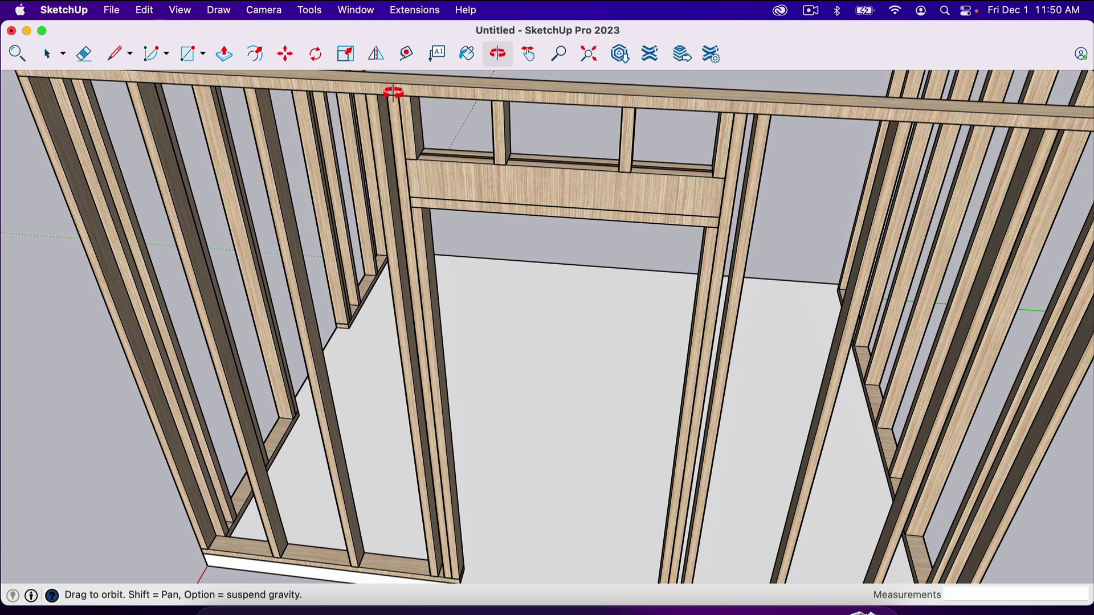
{"action": "scroll", "coordinate": [550, 251], "scroll_direction": "down", "scroll_amount": 10}
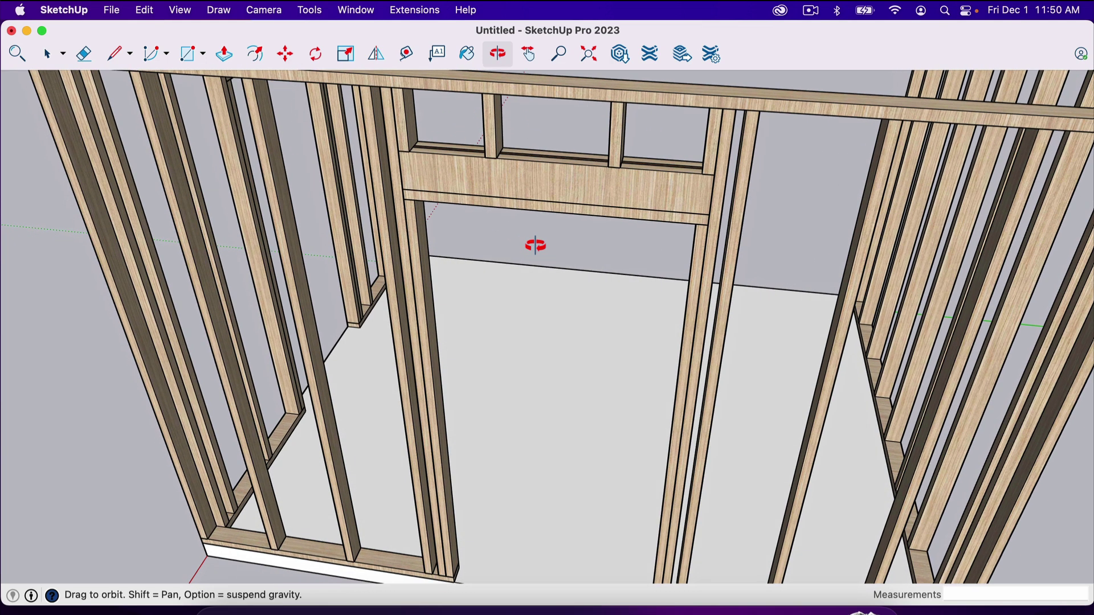
Step: Inspect the whole shed frame from outside, checking both wall openings and the surrounding studs and plates from several angles
{"action": "left_click_drag", "start_coordinate": [533, 237], "coordinate": [669, 284]}
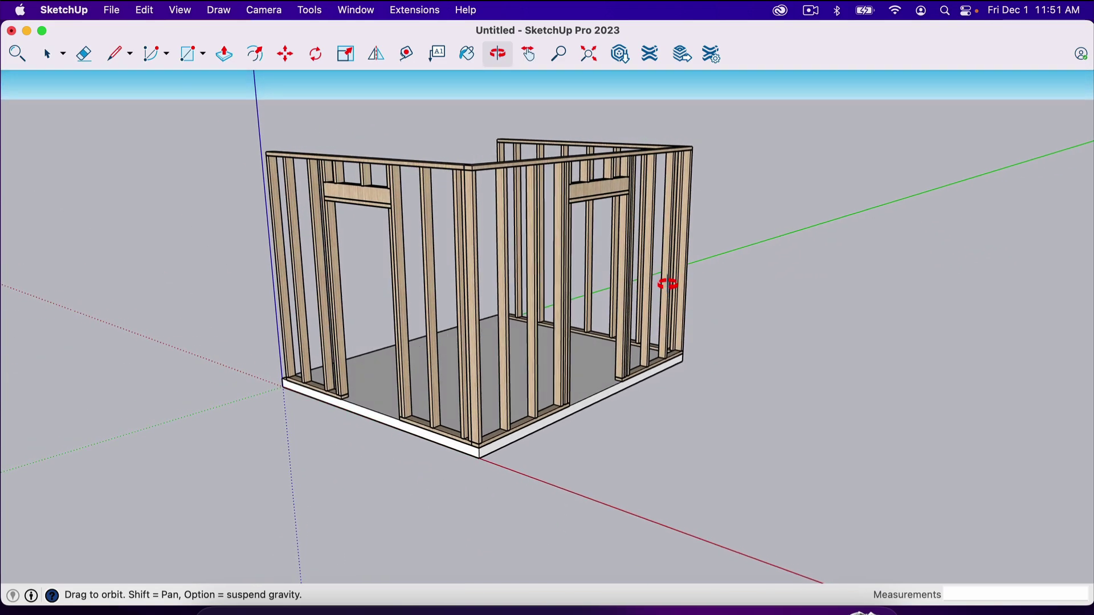
{"action": "scroll", "coordinate": [517, 264], "scroll_direction": "up", "scroll_amount": 5}
{"action": "scroll", "coordinate": [515, 261], "scroll_direction": "down", "scroll_amount": 4}
{"action": "left_click_drag", "start_coordinate": [515, 261], "coordinate": [445, 285]}
{"action": "left_click_drag", "start_coordinate": [593, 247], "coordinate": [652, 299]}
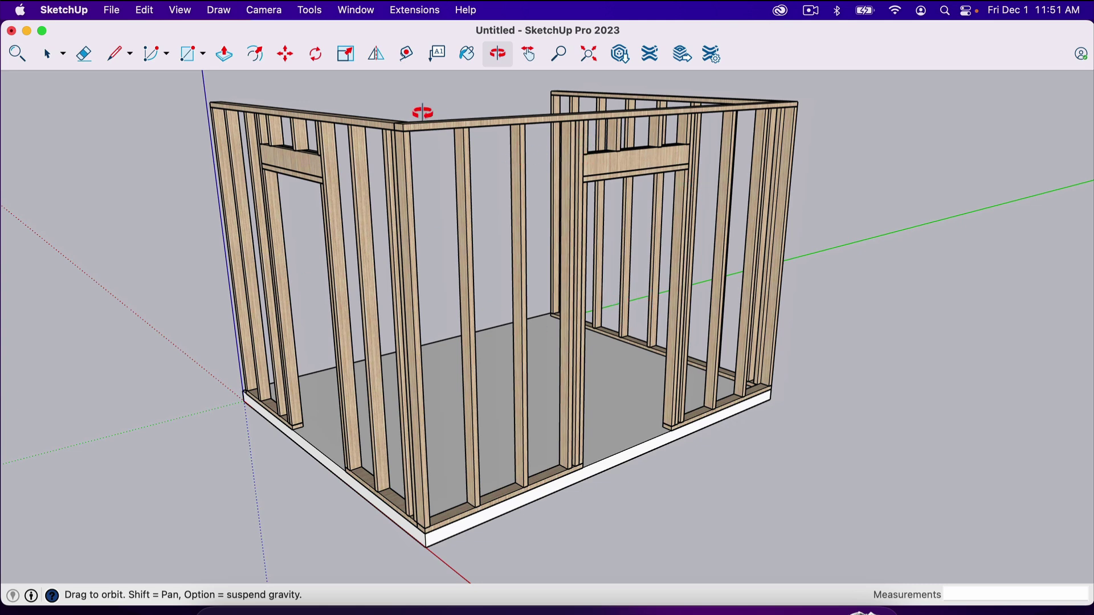
{"action": "left_click_drag", "start_coordinate": [715, 232], "coordinate": [649, 238]}
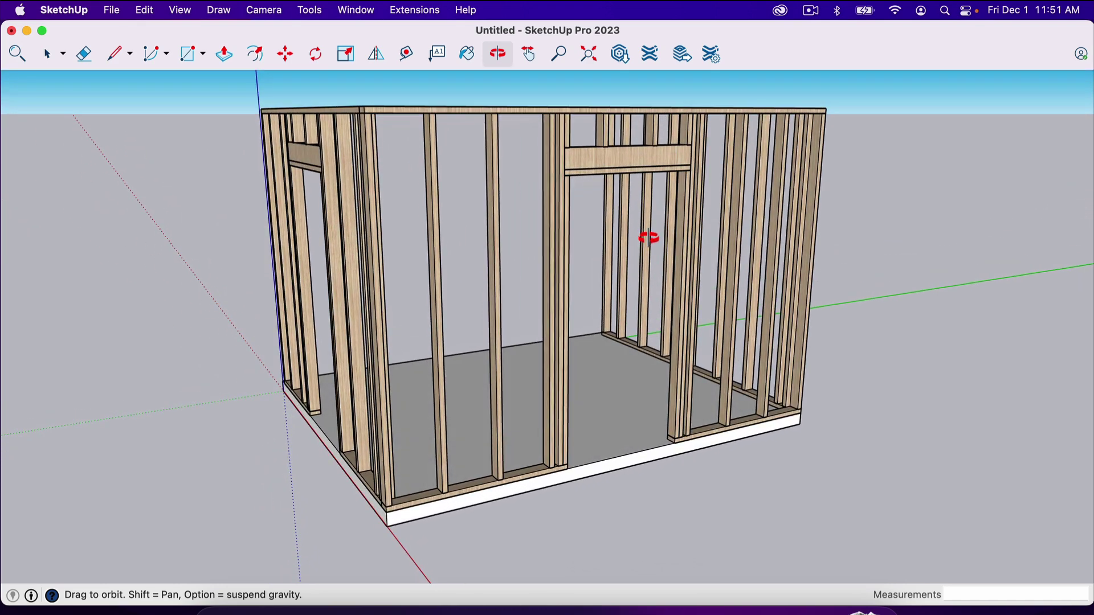
{"action": "left_click_drag", "start_coordinate": [639, 312], "coordinate": [597, 307]}
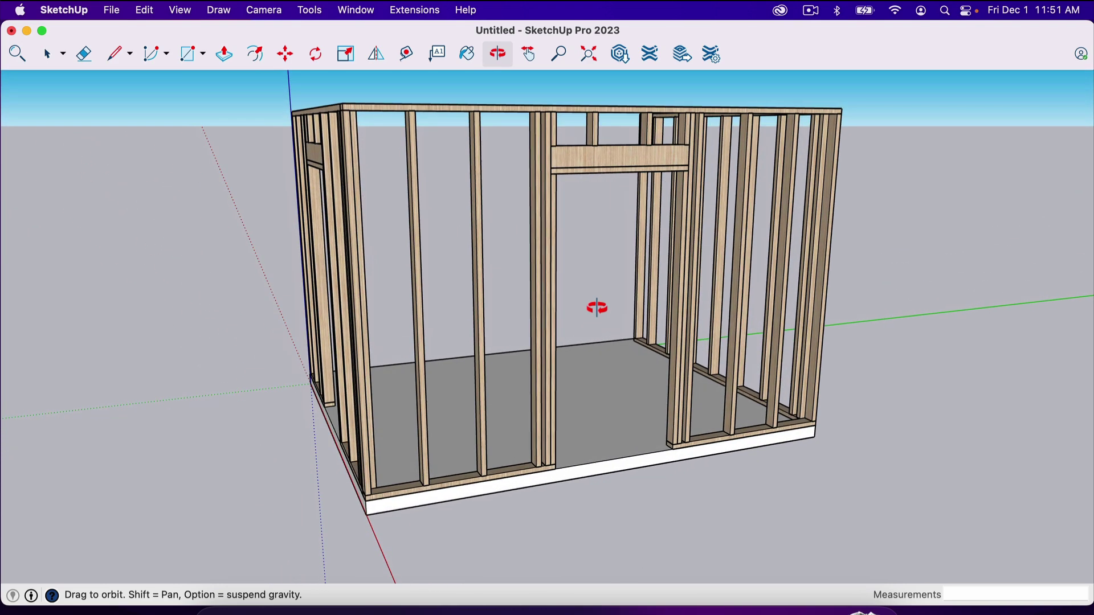